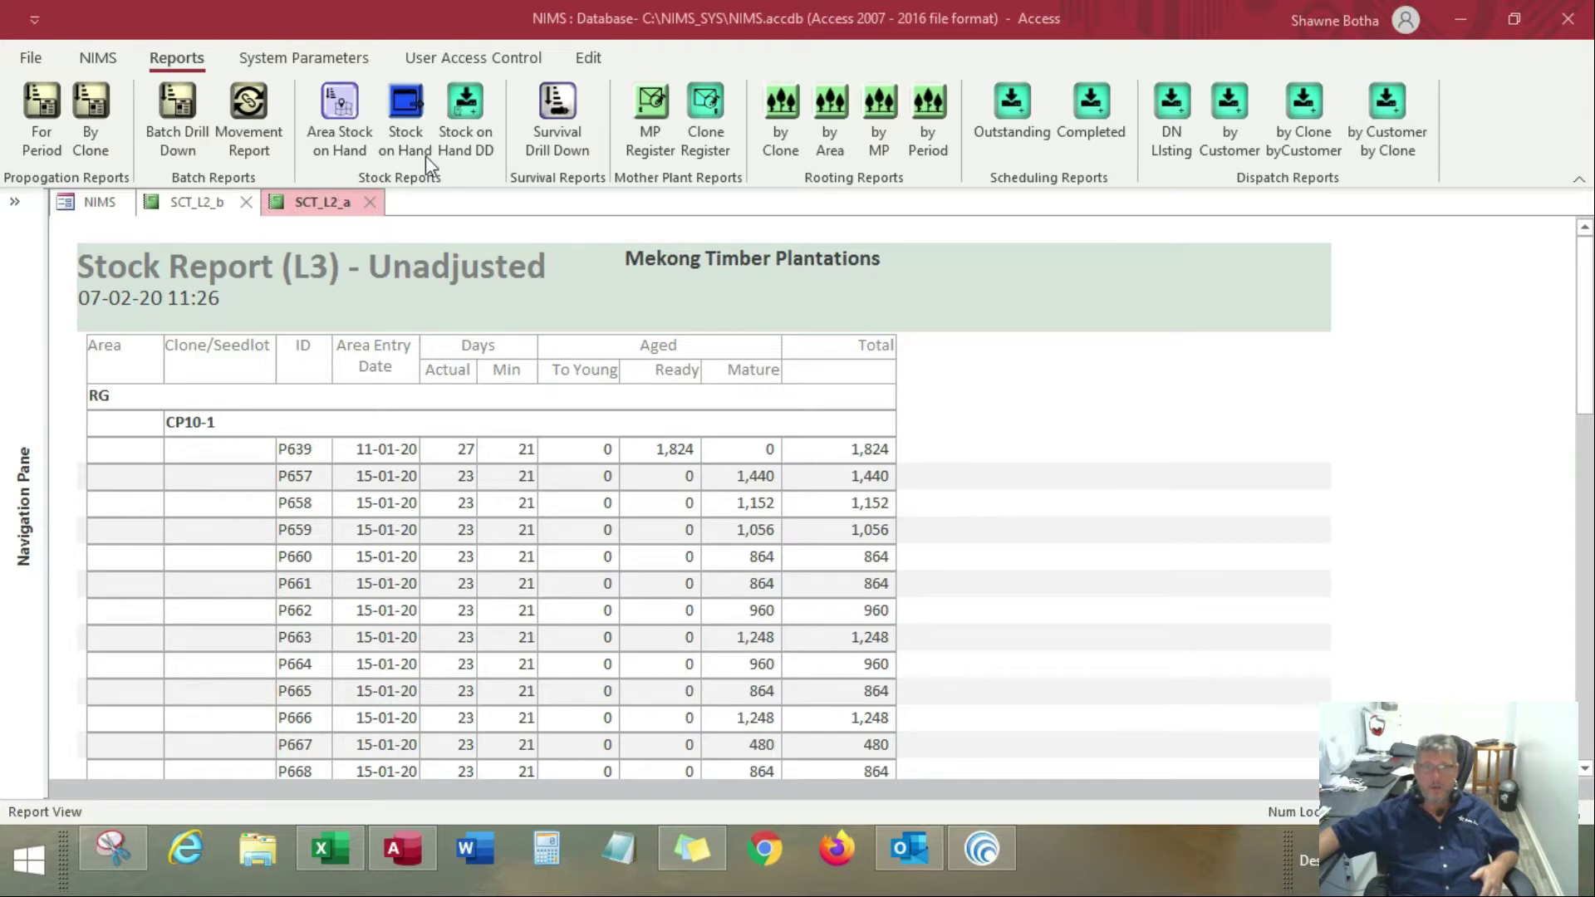
View the blank batch movement capture form, and return to the stock report SCT_L2_a
left_click(97, 58)
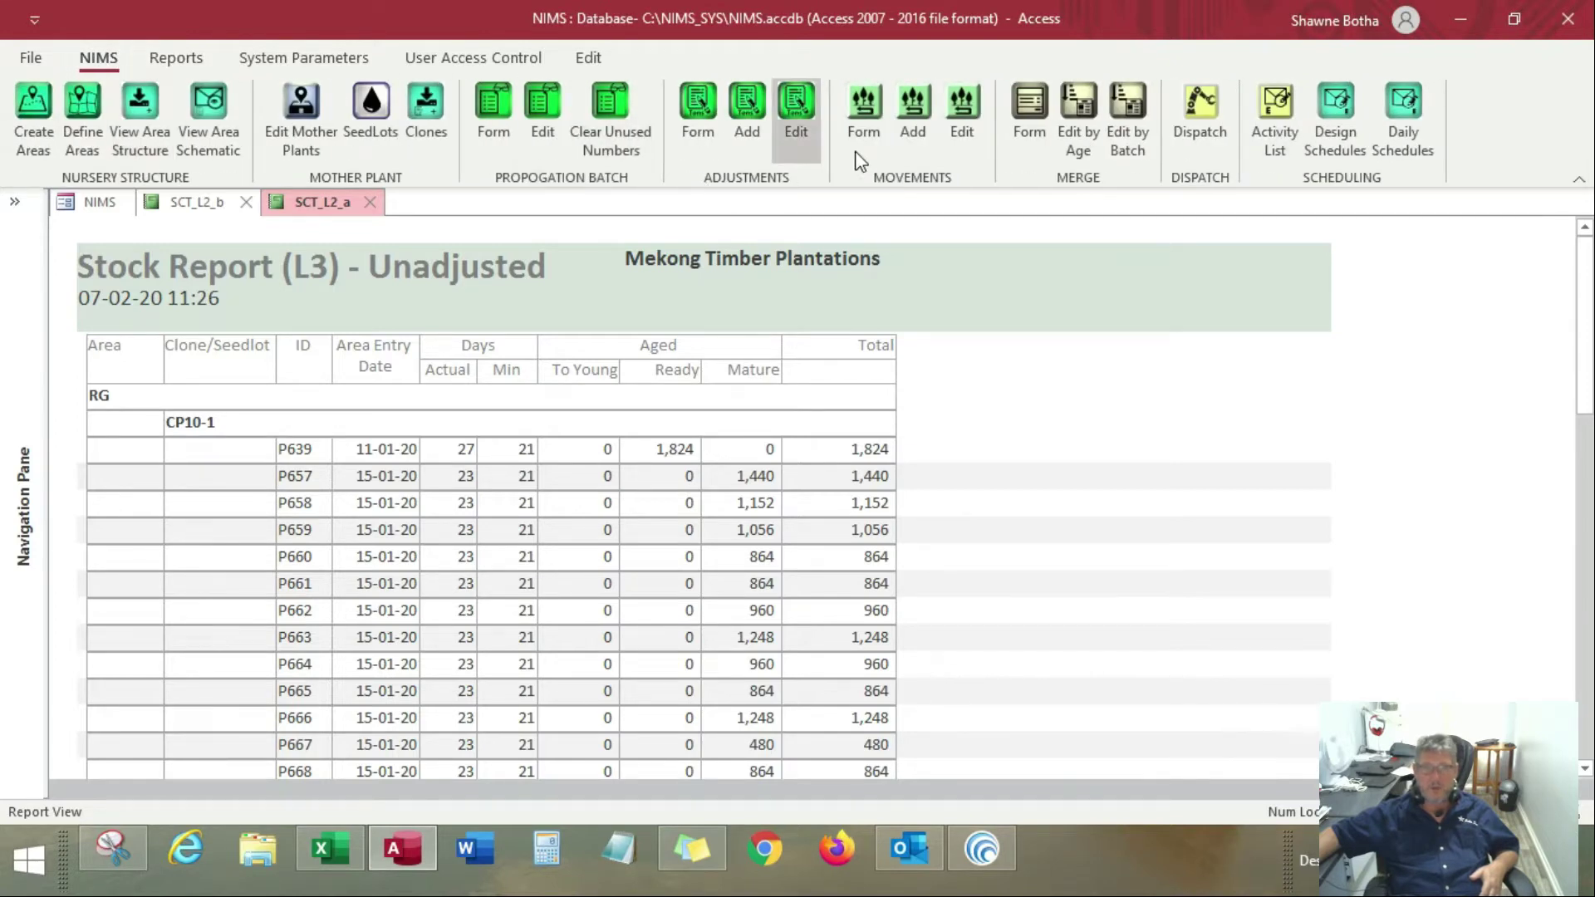
left_click(860, 106)
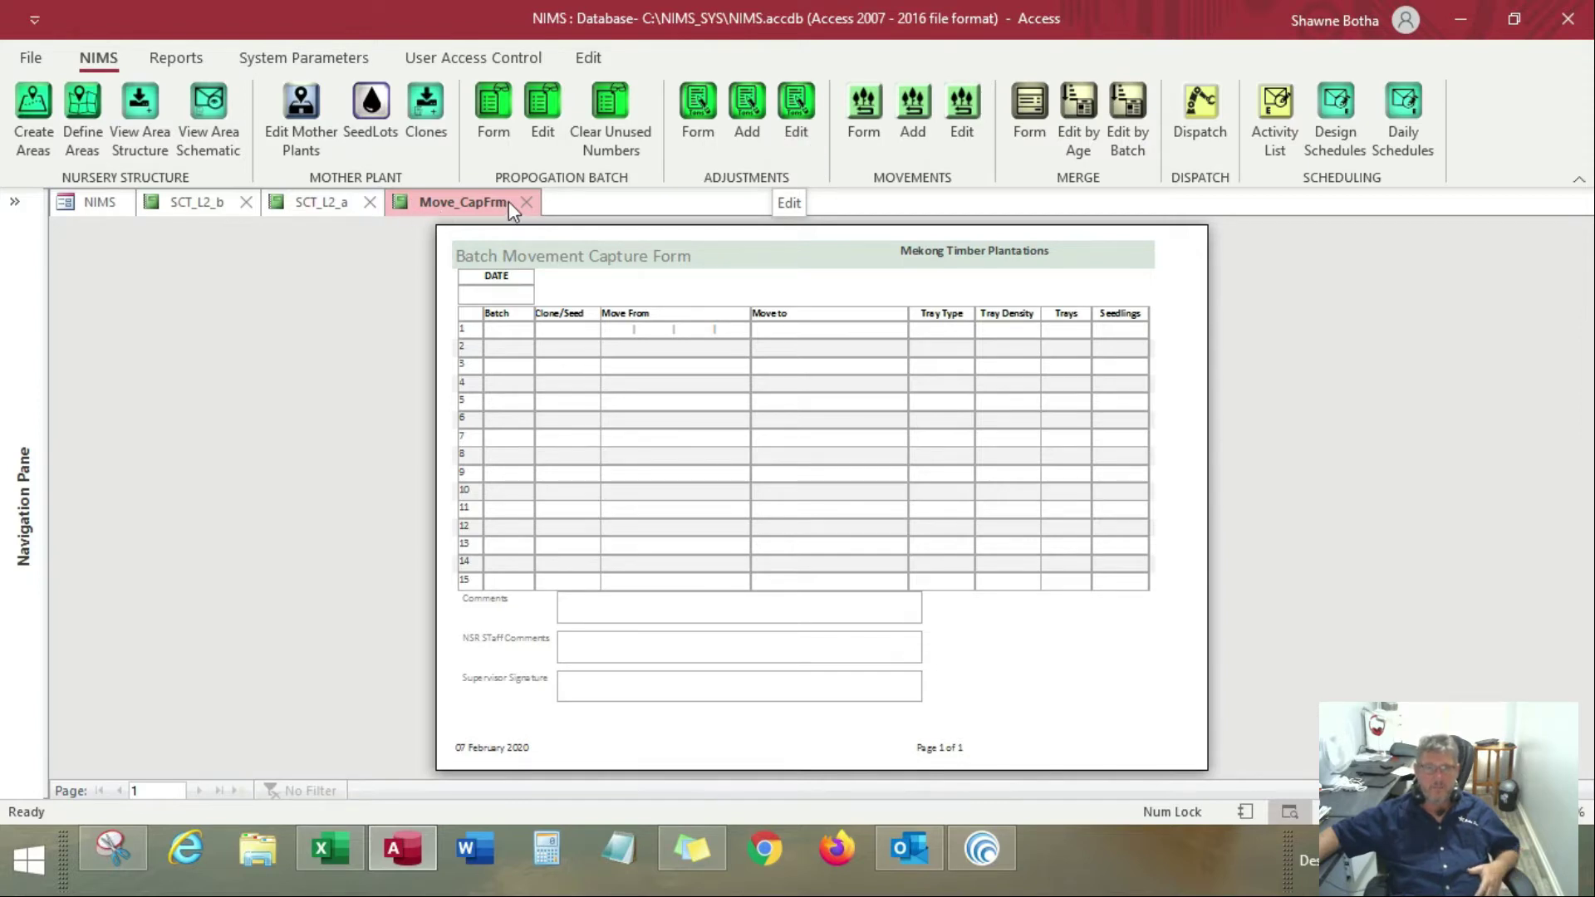
left_click(348, 207)
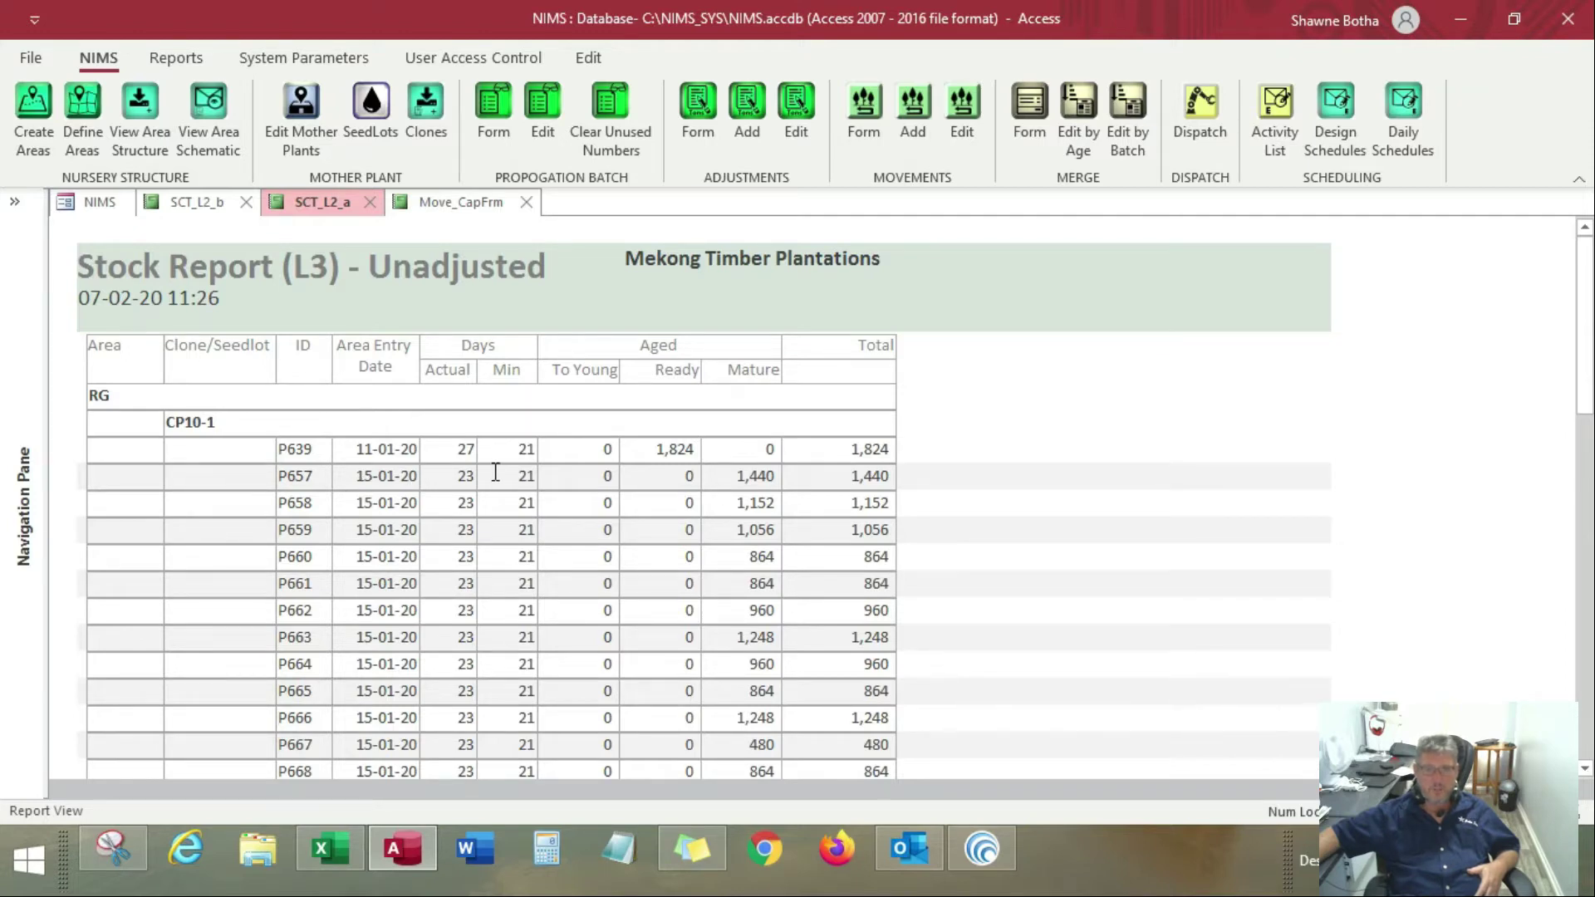
Add a new entry in the Movement Register for batch P657
left_click(913, 111)
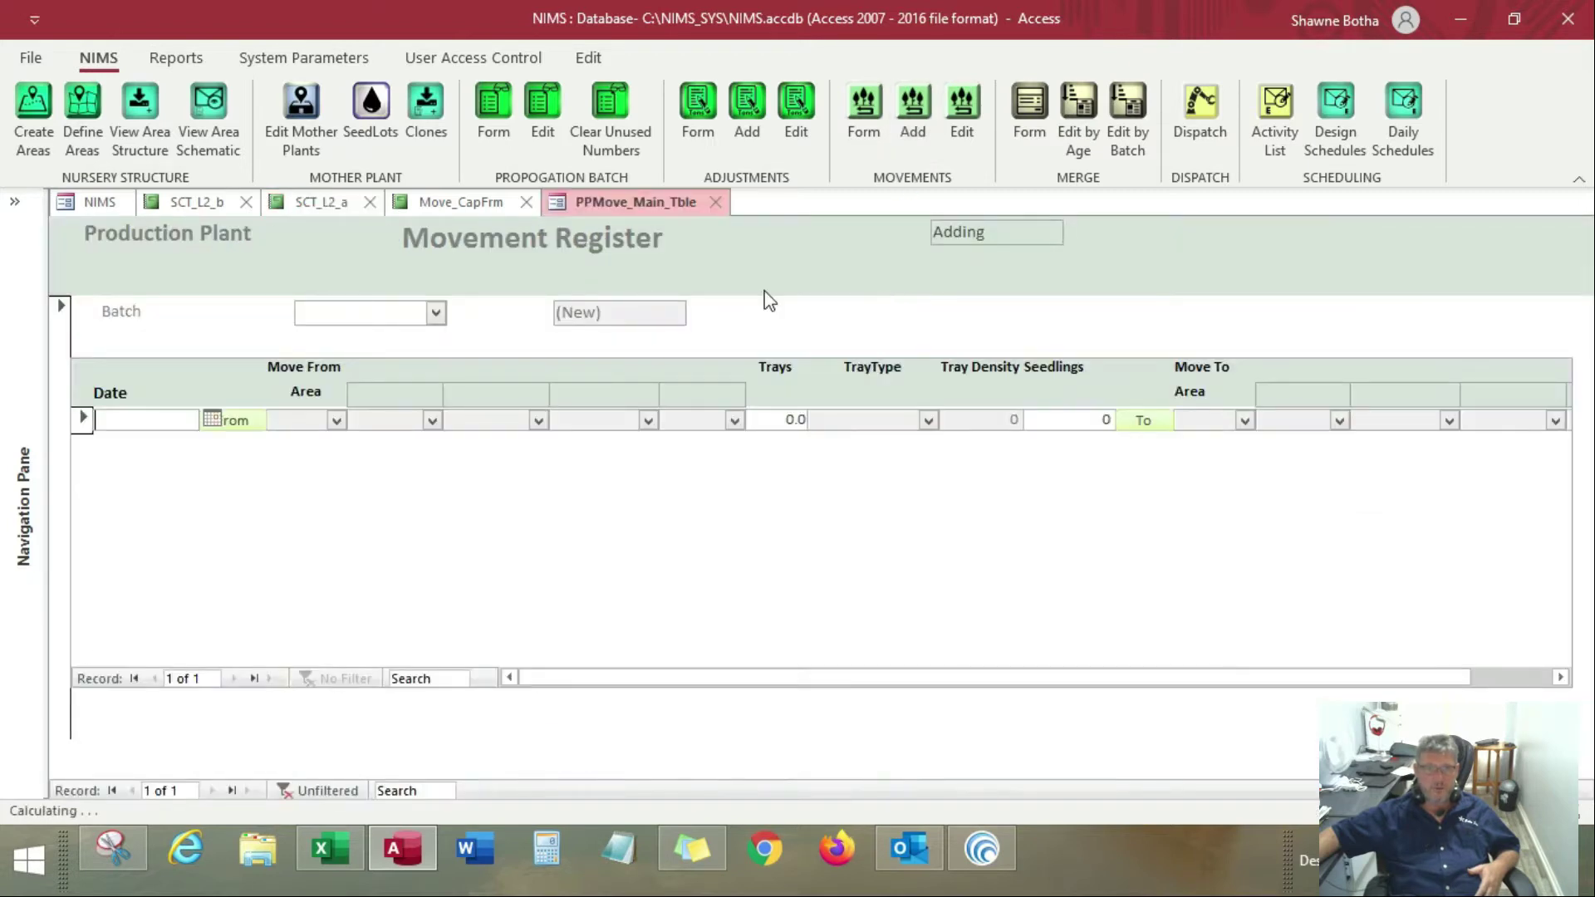
left_click(435, 313)
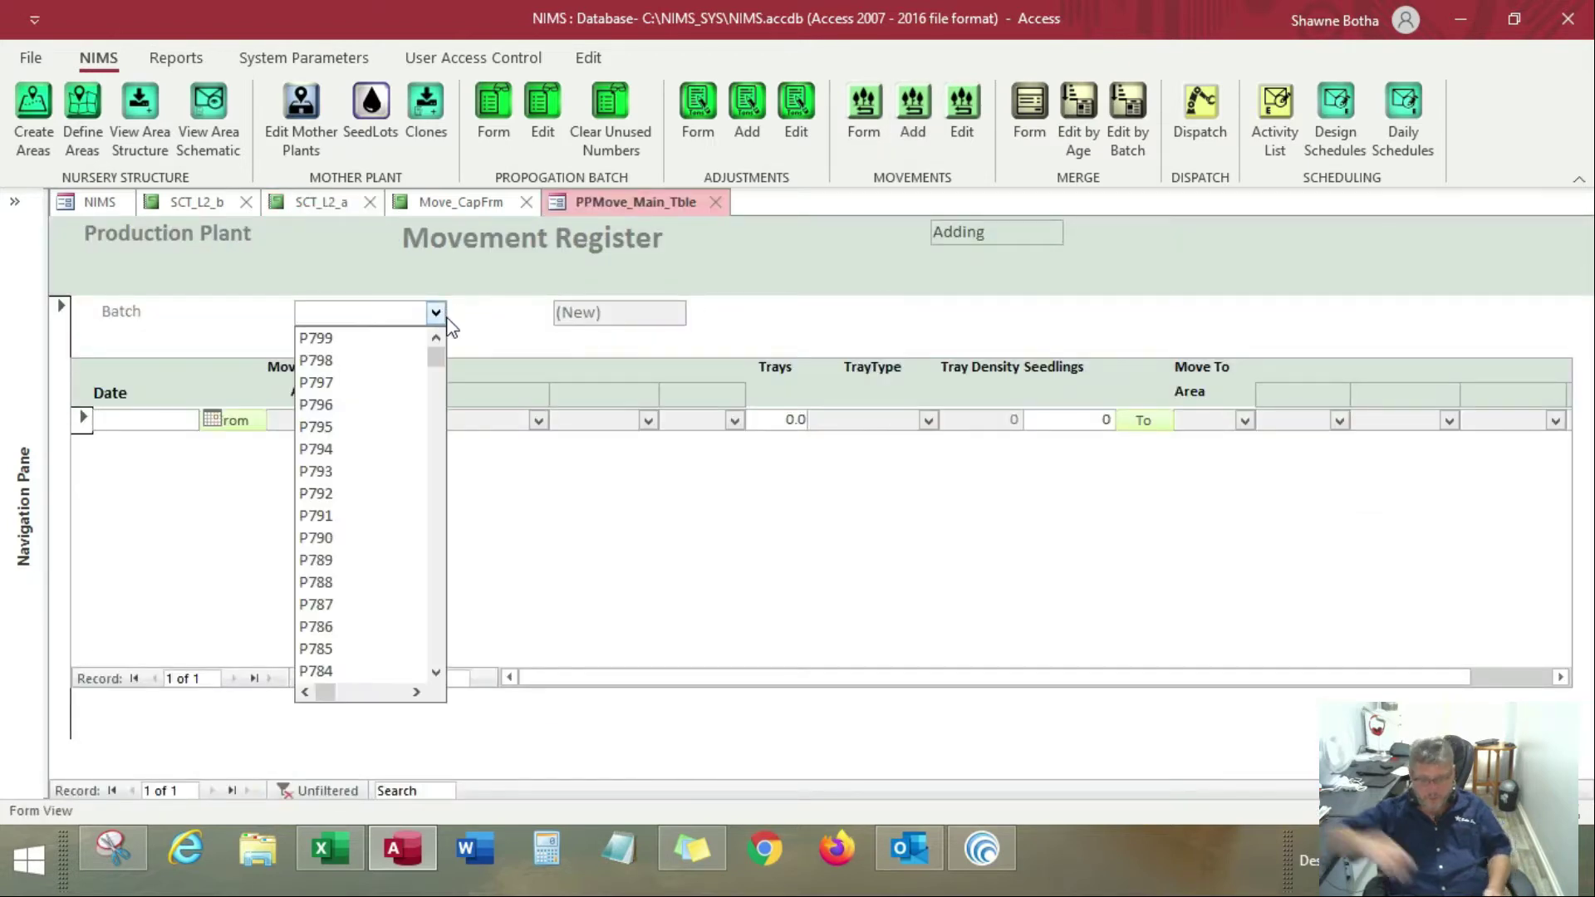
type("P657")
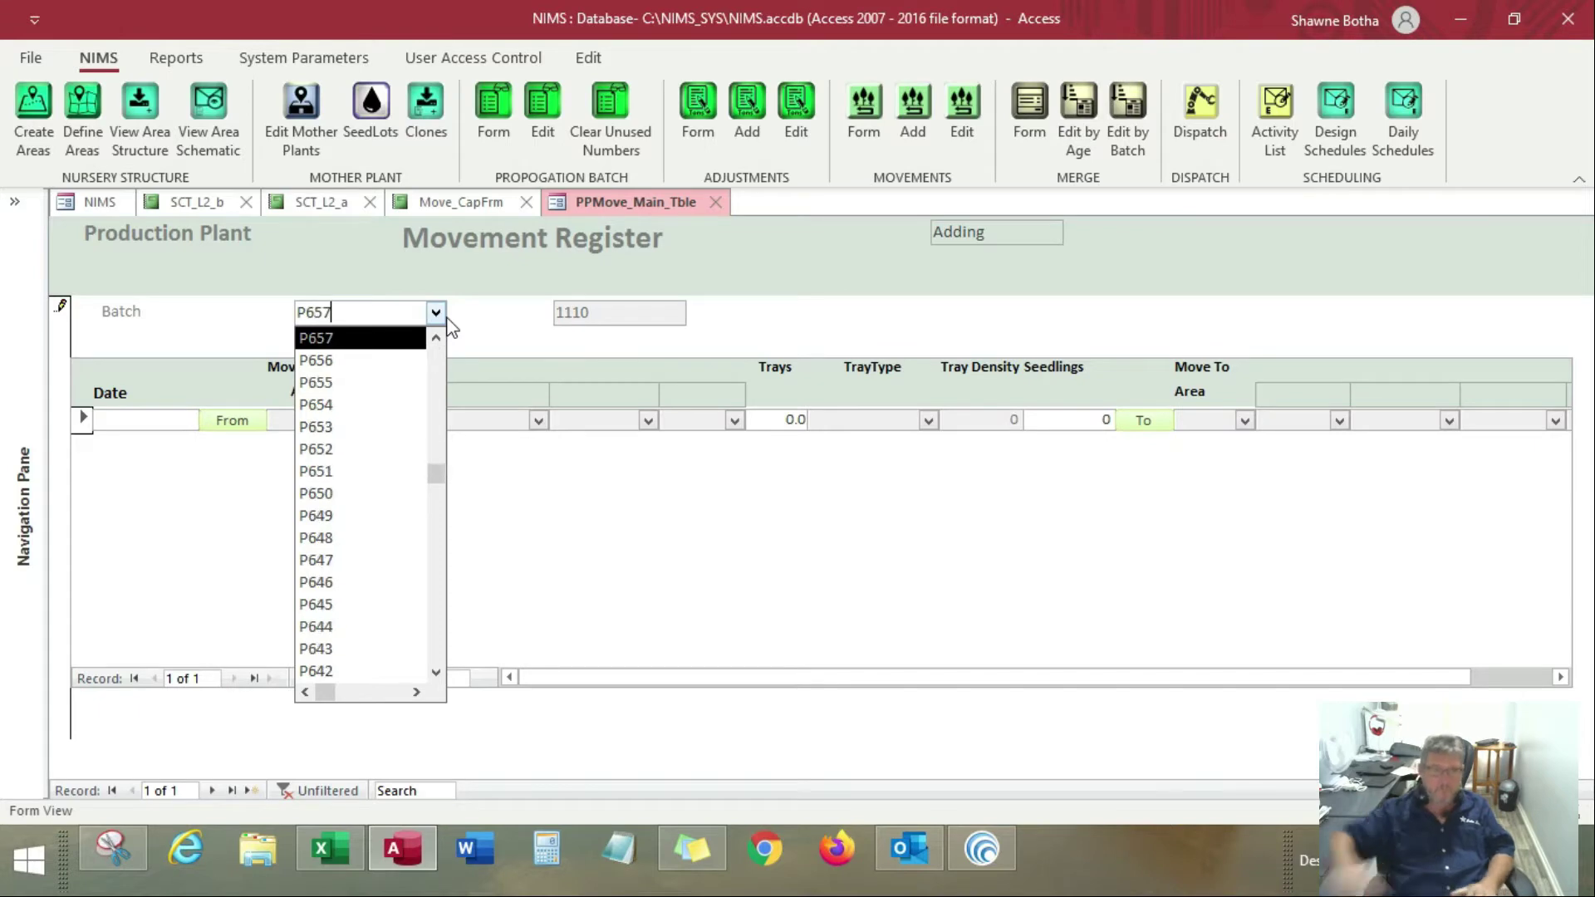
left_click(349, 341)
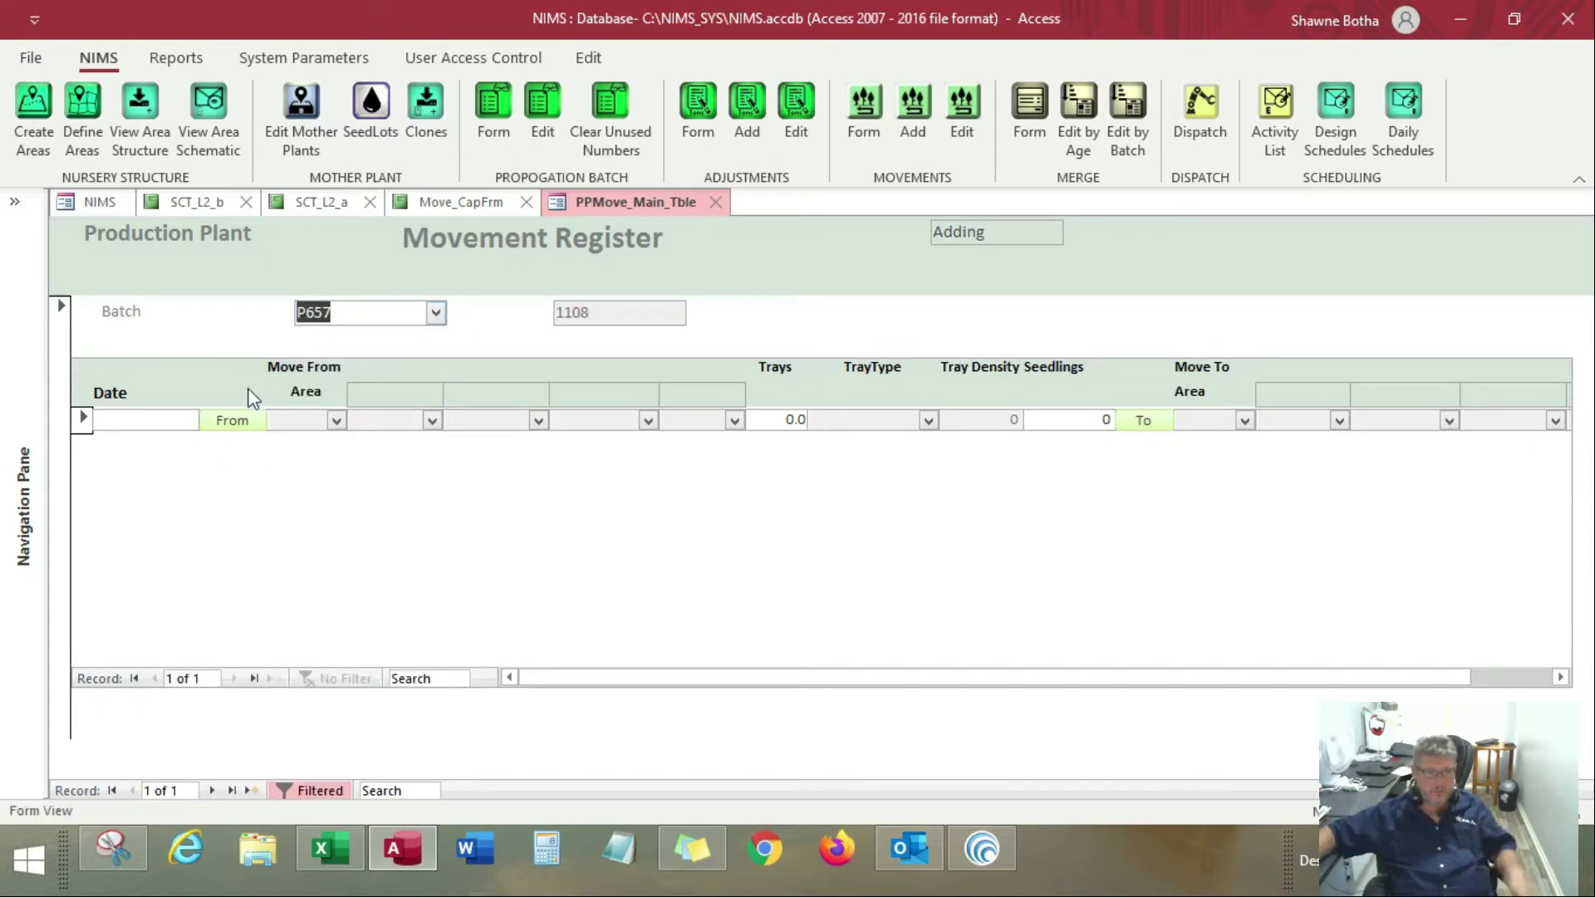
Date the movement 07-02-20 and select the 96F tray stock in Rooting Greenhouse Bay1 as its source
left_click(157, 428)
left_click(211, 418)
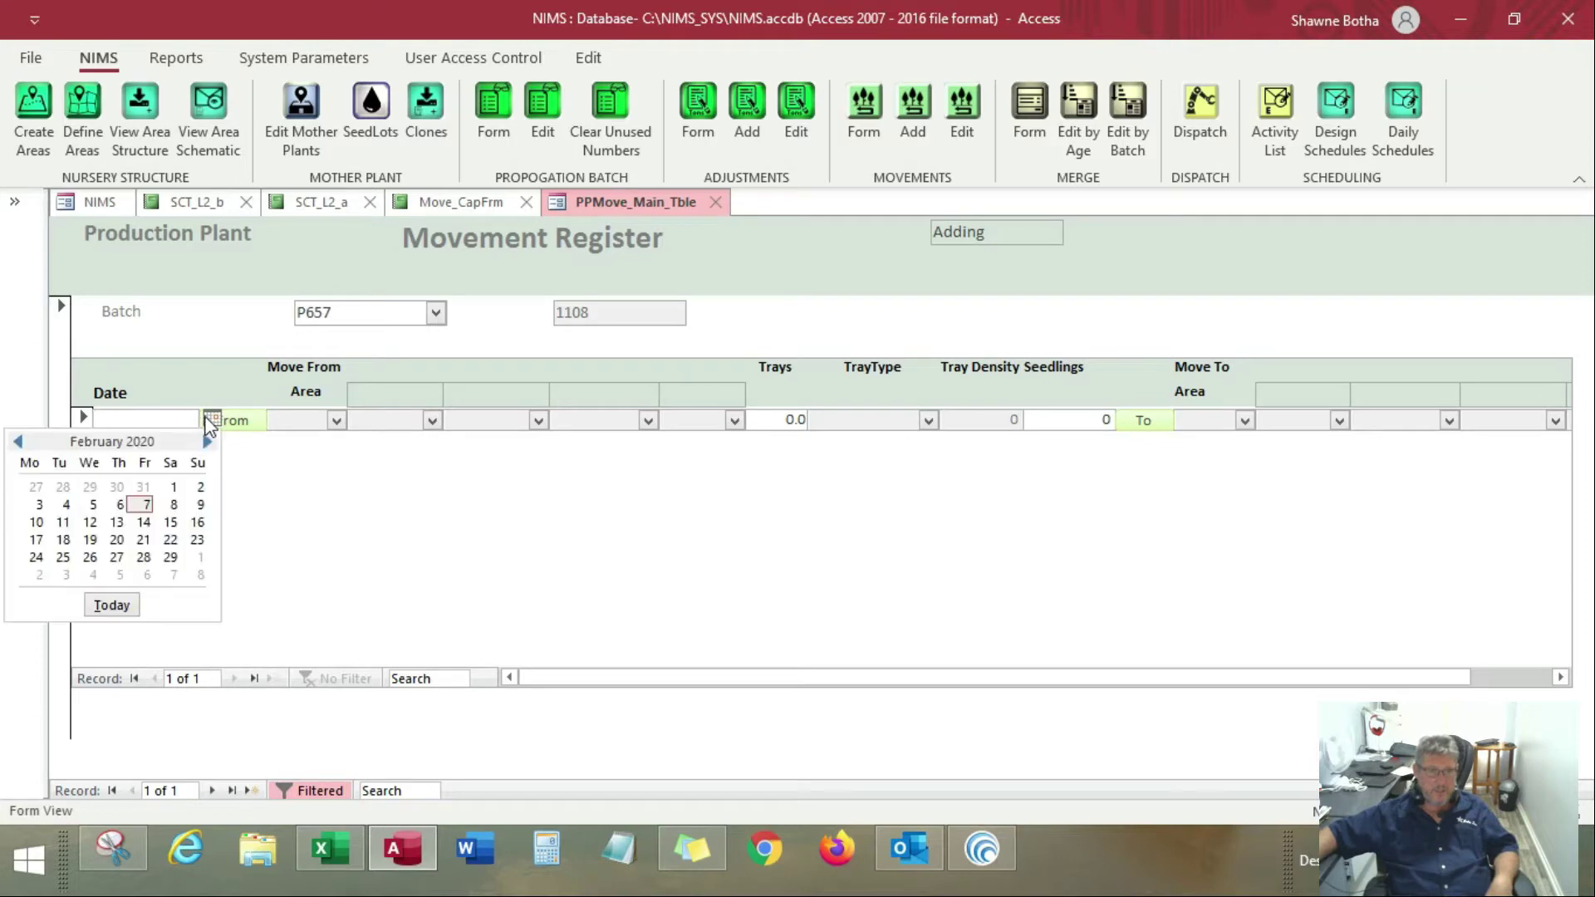
left_click(145, 505)
left_click(236, 422)
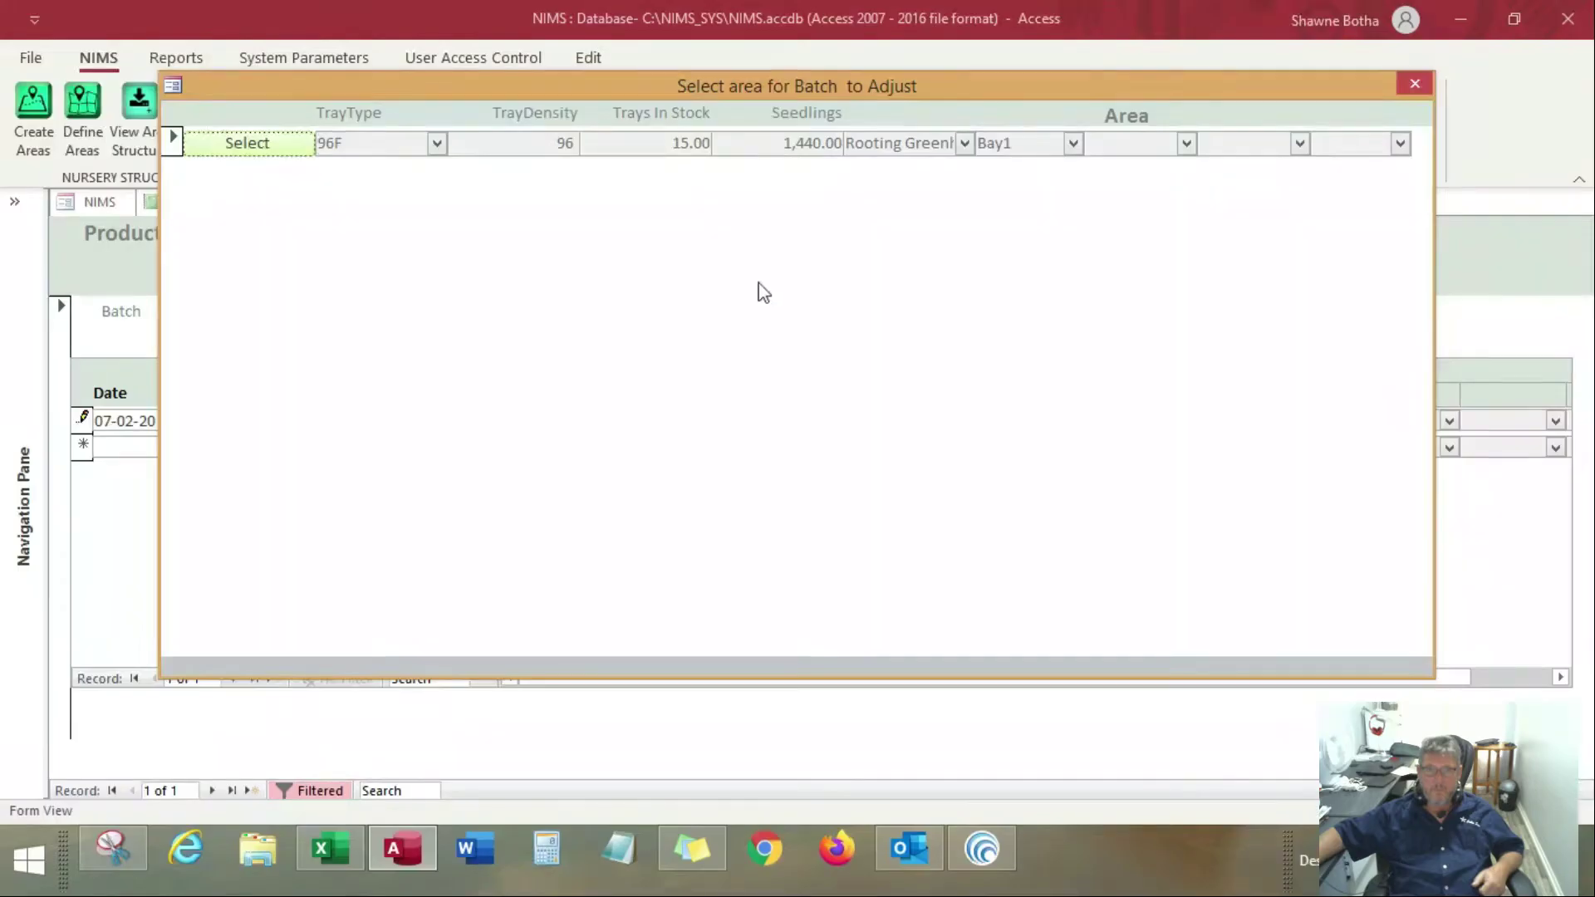
left_click(304, 143)
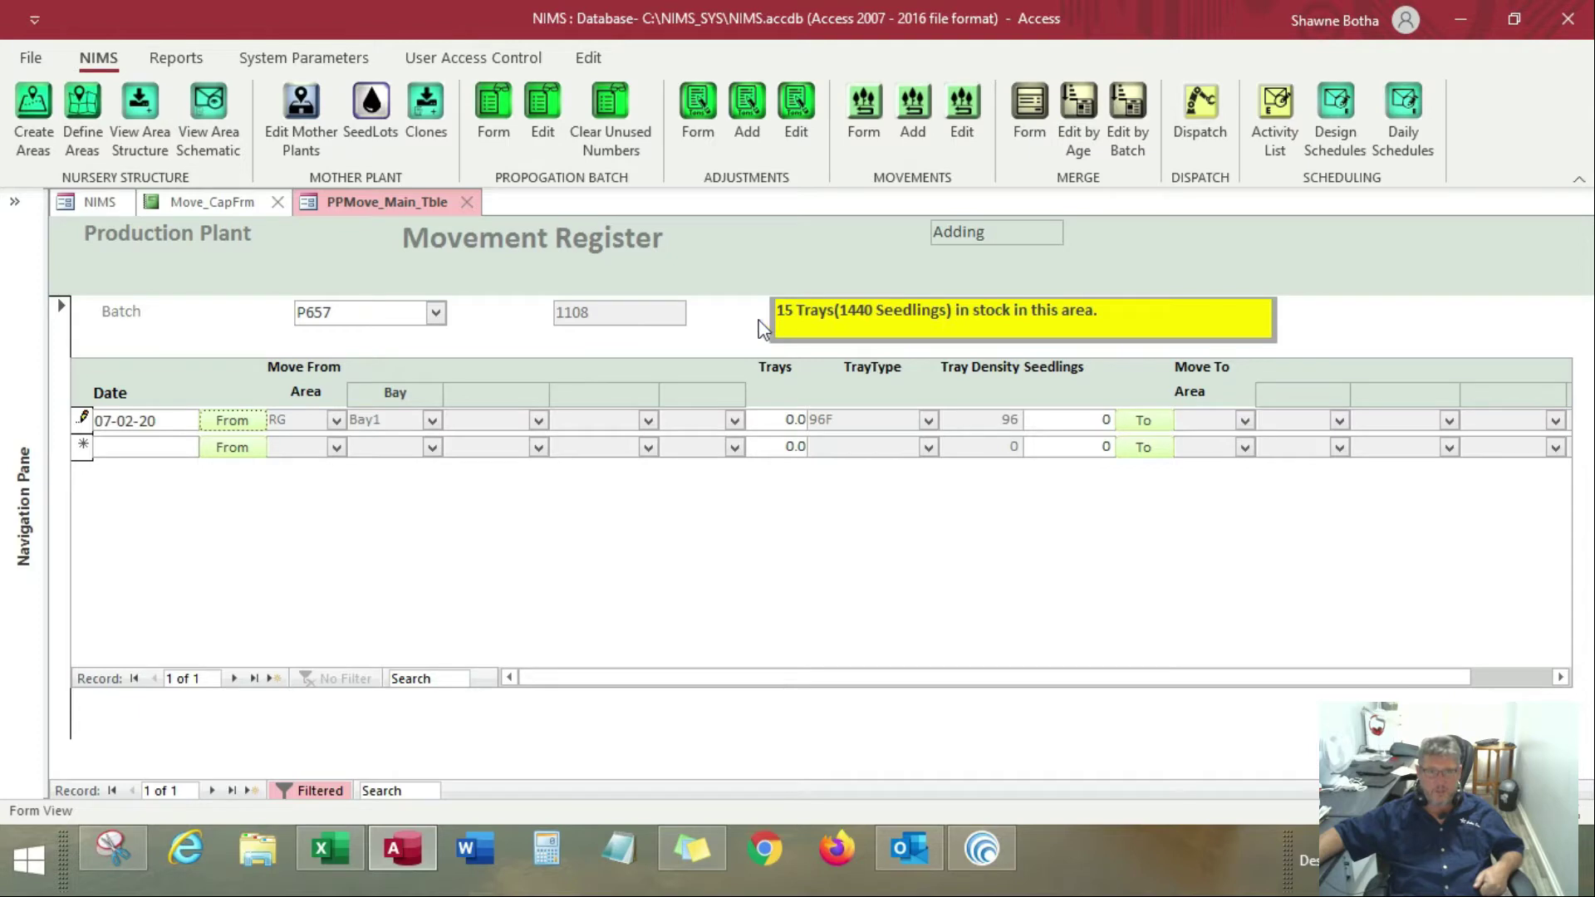
Enter 15 trays for the movement and override its seedling quantity with 1300
double_click(791, 418)
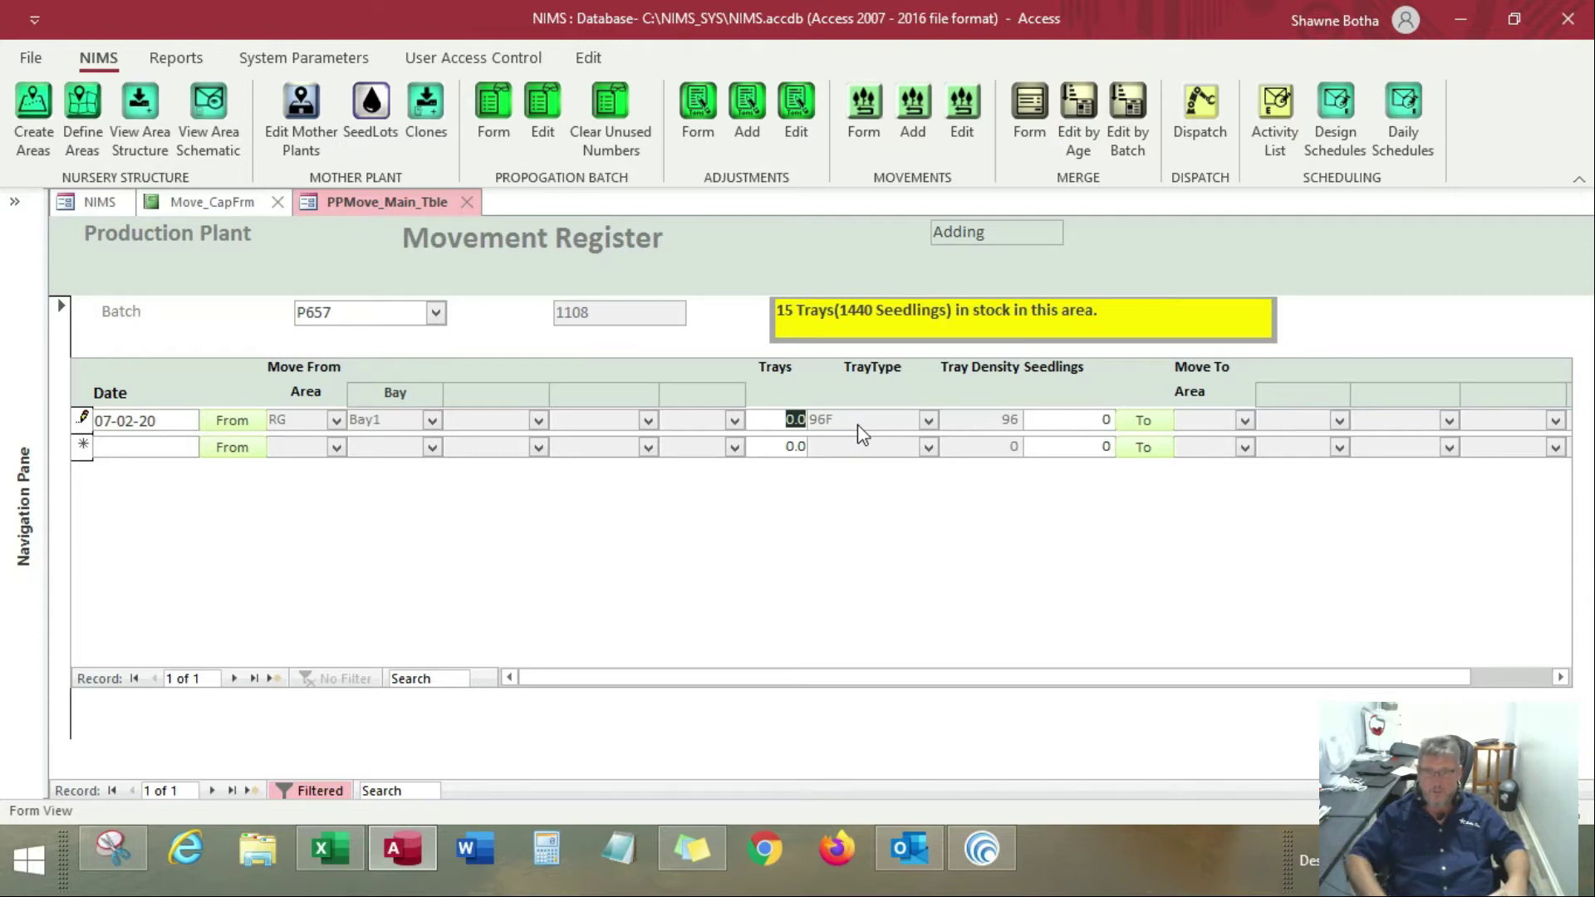
type("15")
key("Tab")
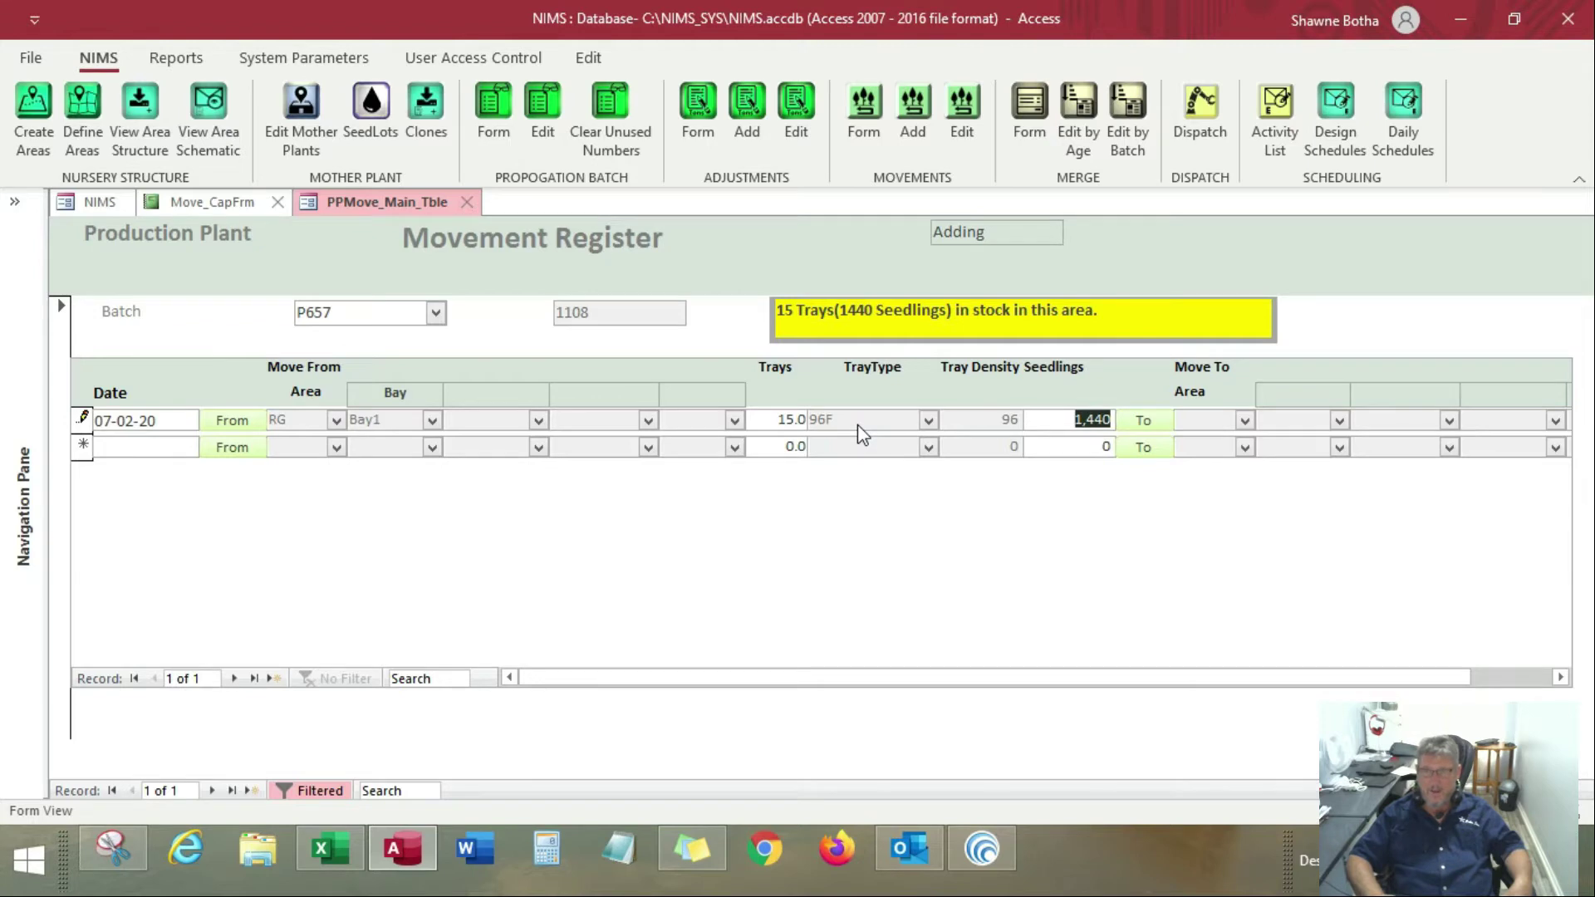
type("1300")
key("Tab")
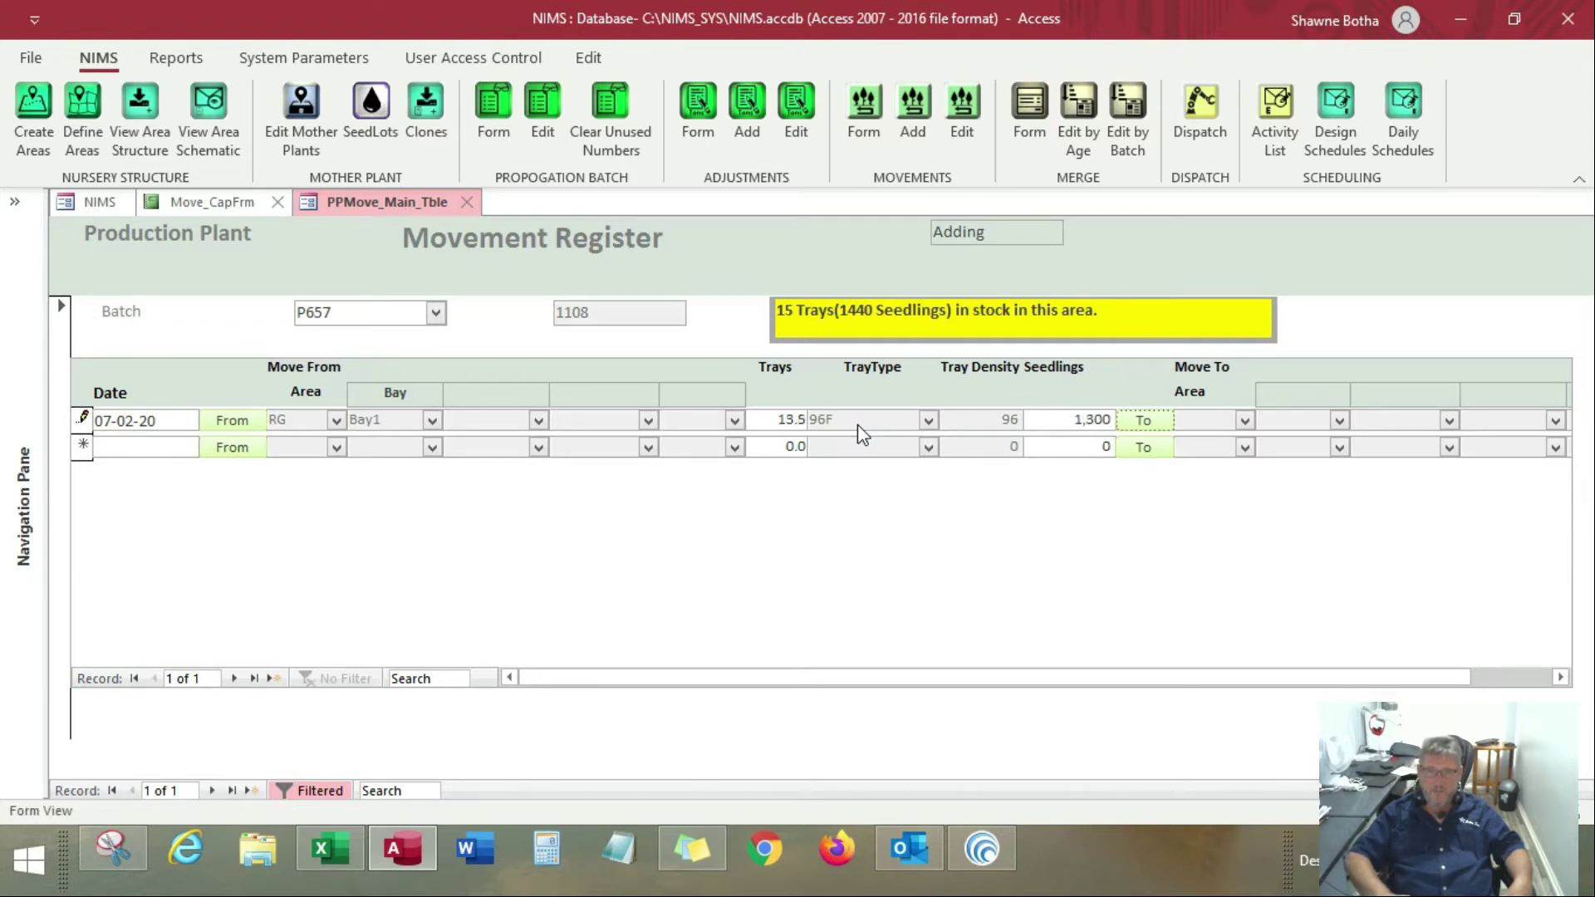
Set the movement's tray quantity to 15 so the seedling quantity is recalculated
key("shift+Tab")
key("shift+Tab")
key("shift+Tab")
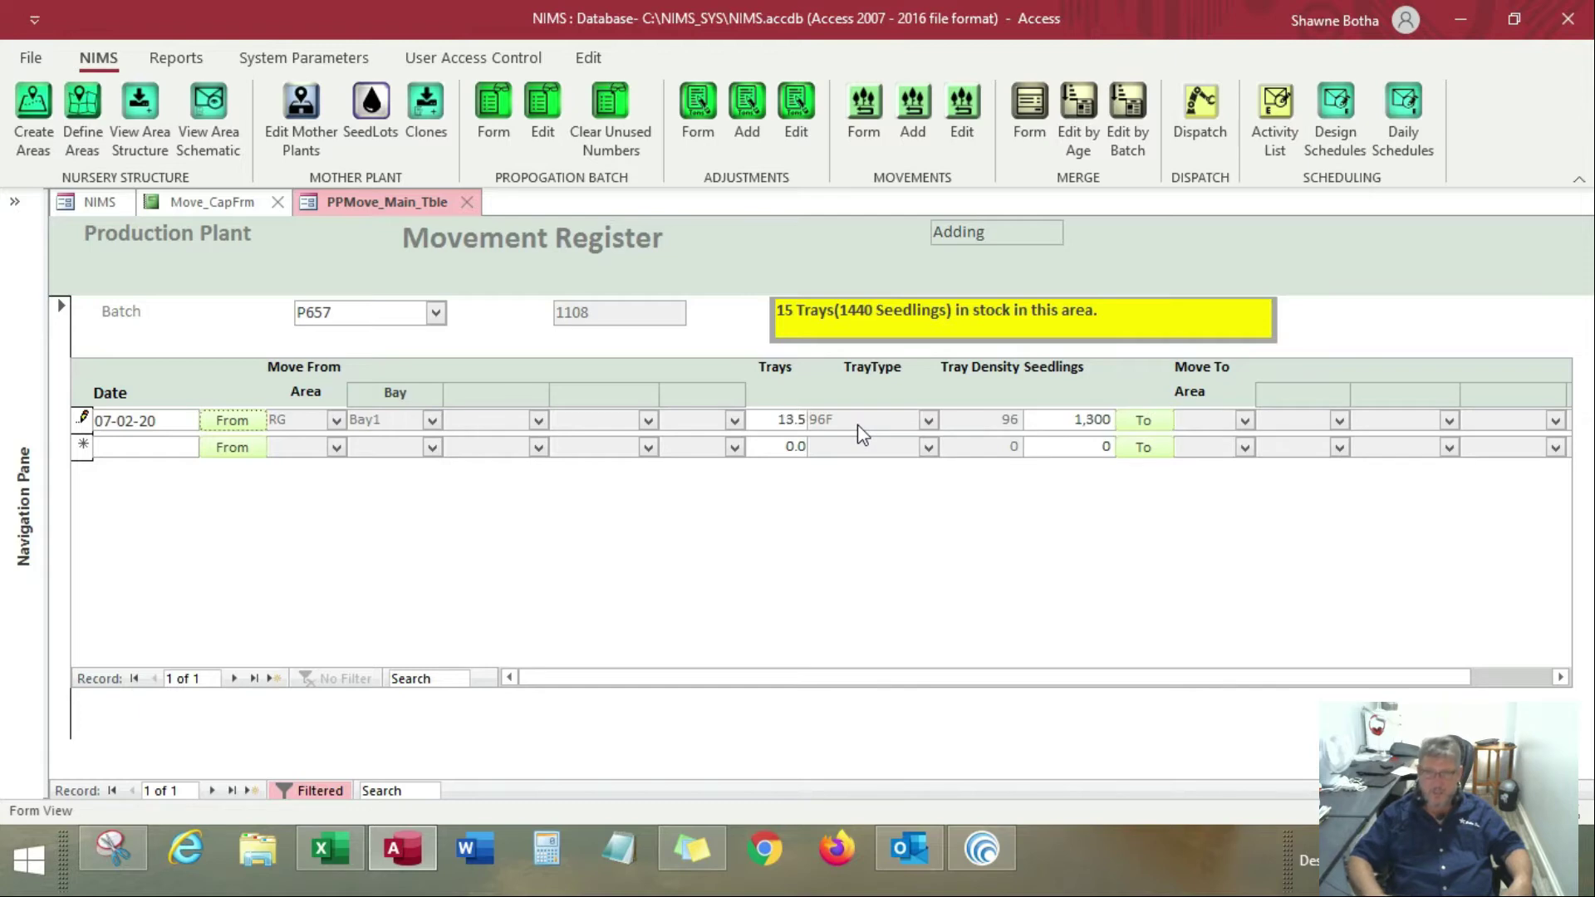
key("Tab")
type("15")
key("Tab")
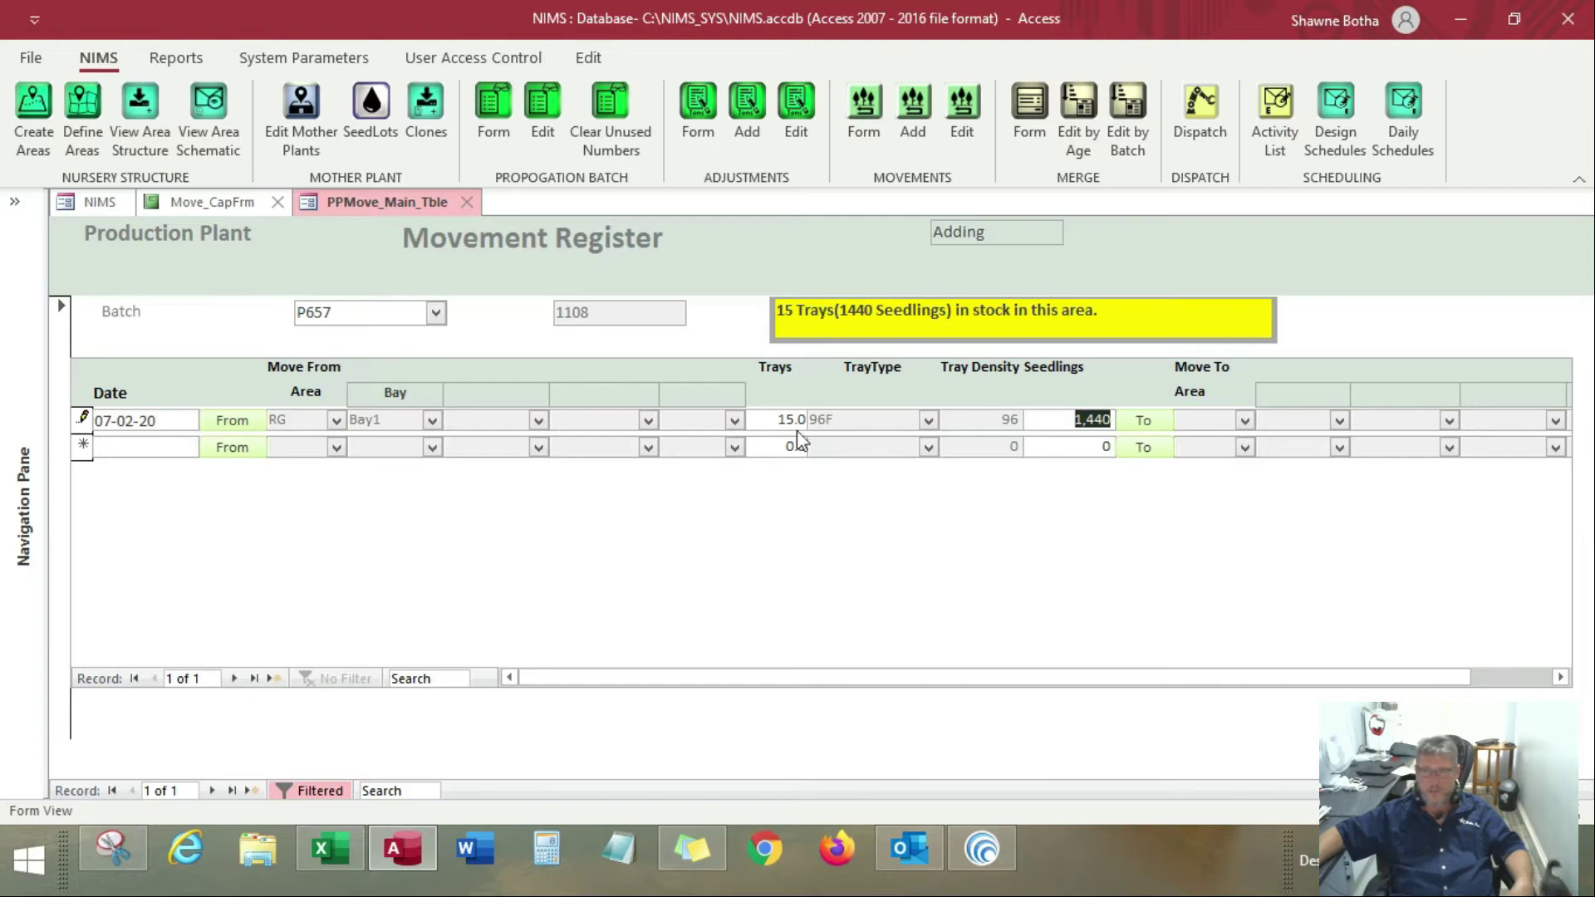
Set the movement's destination to area ACC, ACC 1, and close the Movement Register
left_click(1158, 428)
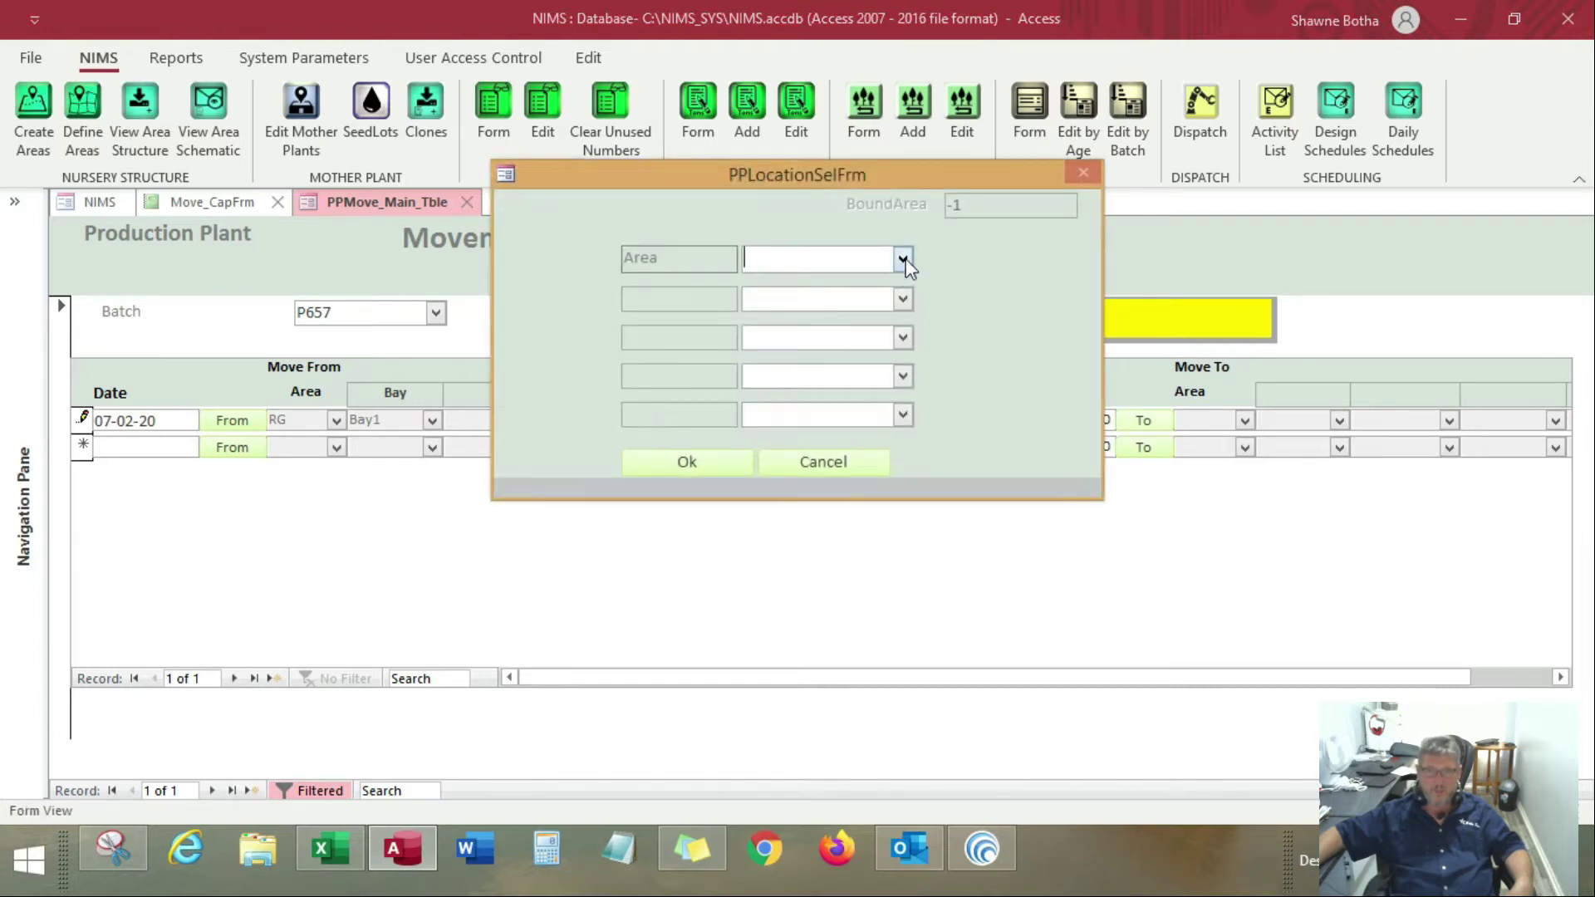
left_click(903, 259)
left_click(856, 334)
left_click(894, 299)
left_click(862, 319)
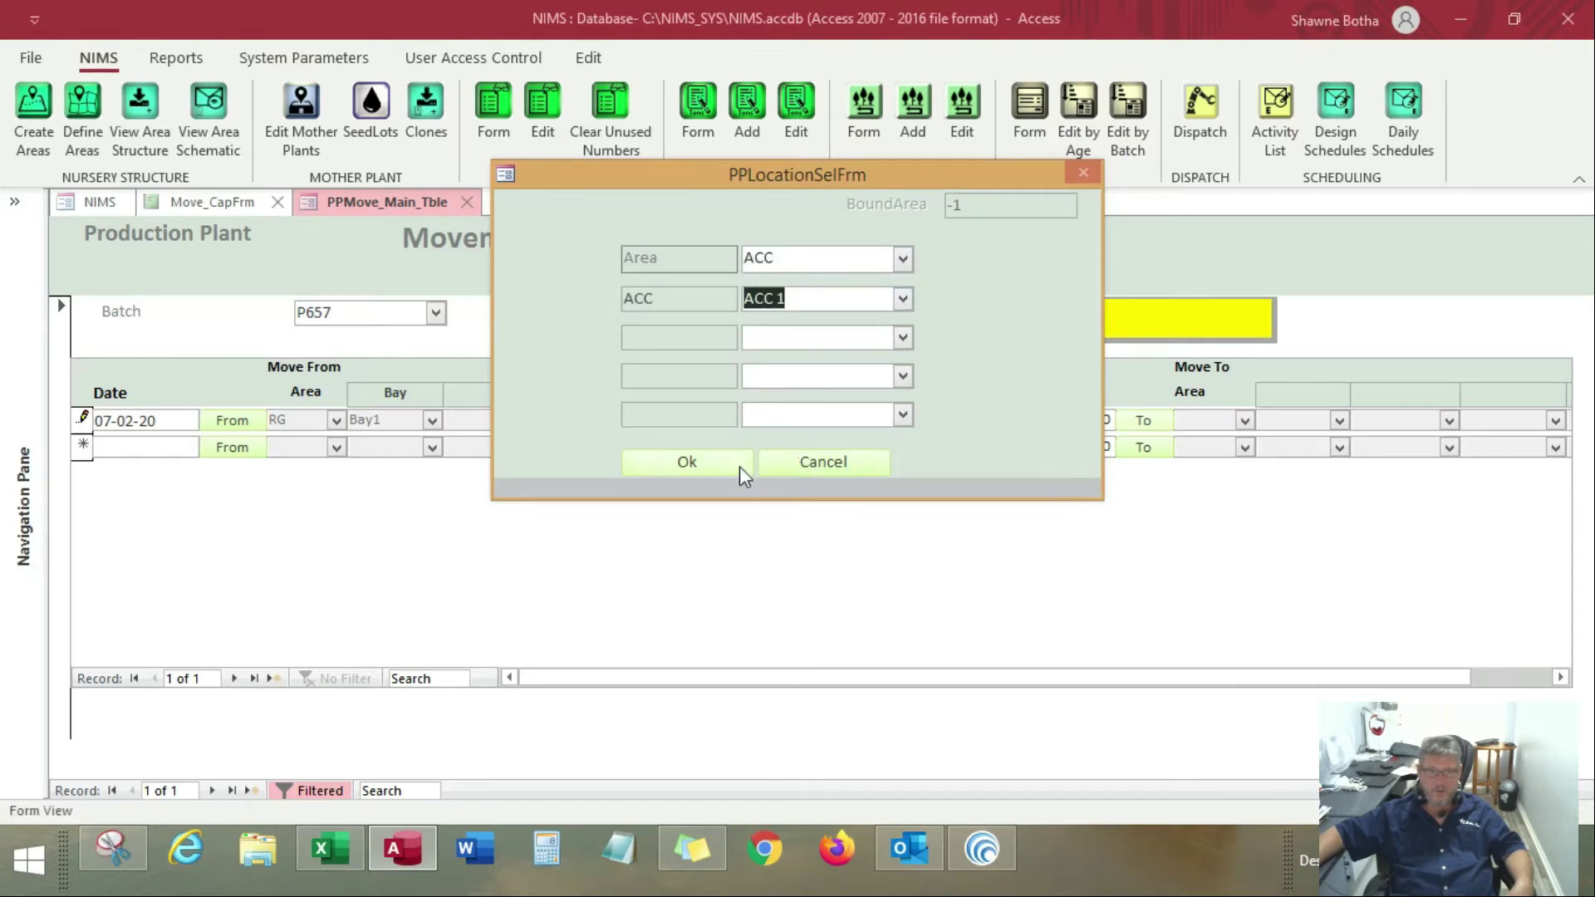
left_click(740, 466)
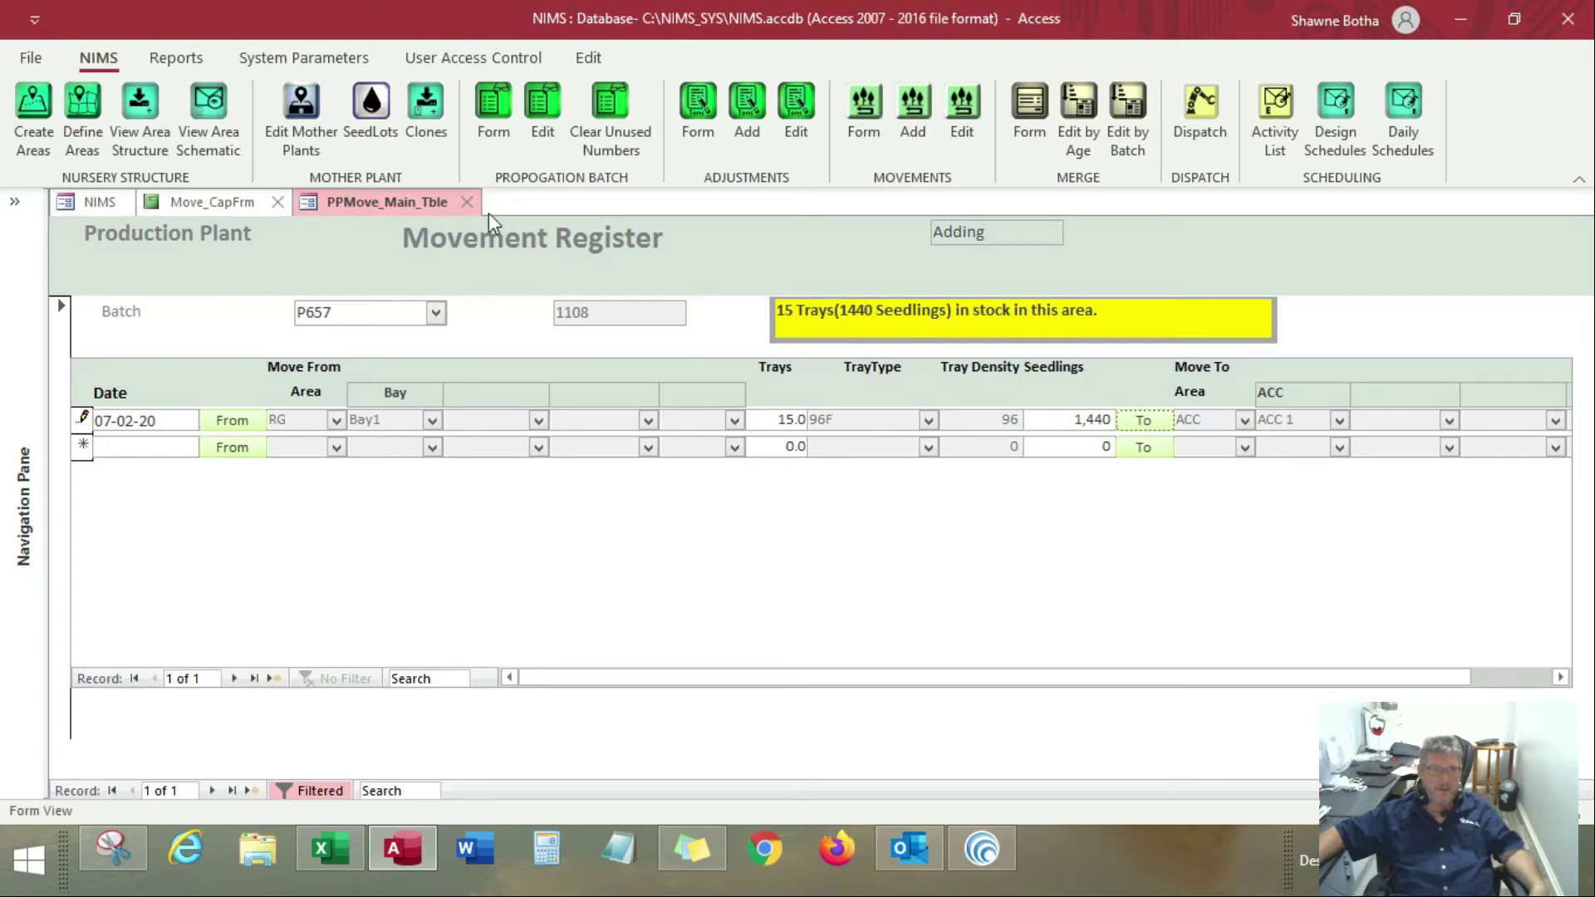
left_click(468, 203)
Run the Batch Drill Down report for batch P657 planted between 01-01-20 and 07-02-20, and close it along with the movement capture form
left_click(171, 58)
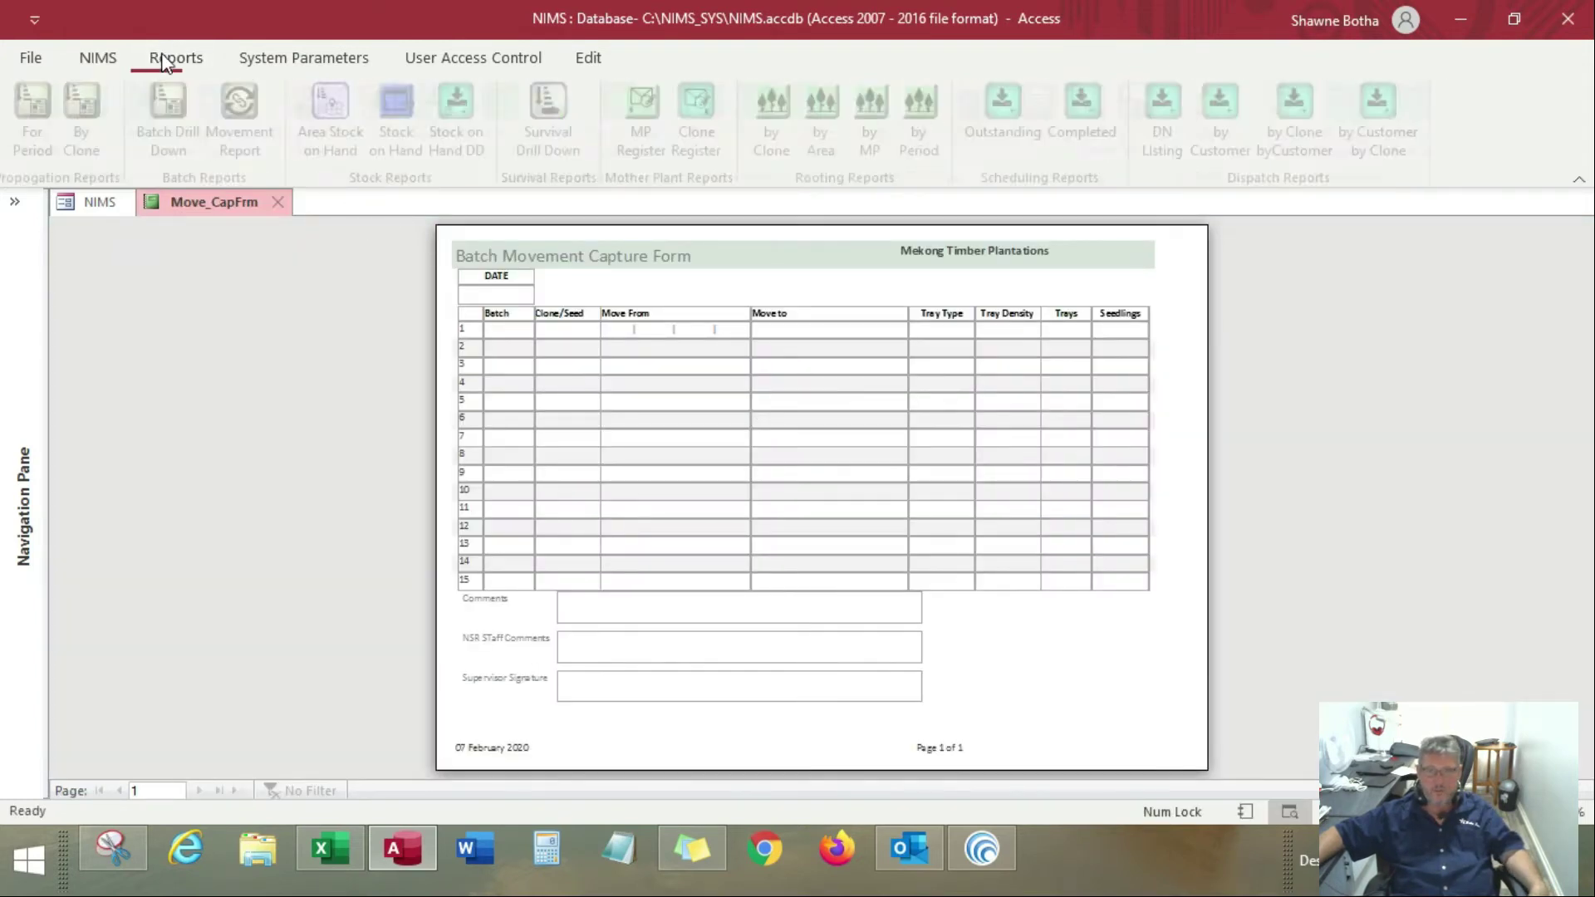
left_click(167, 103)
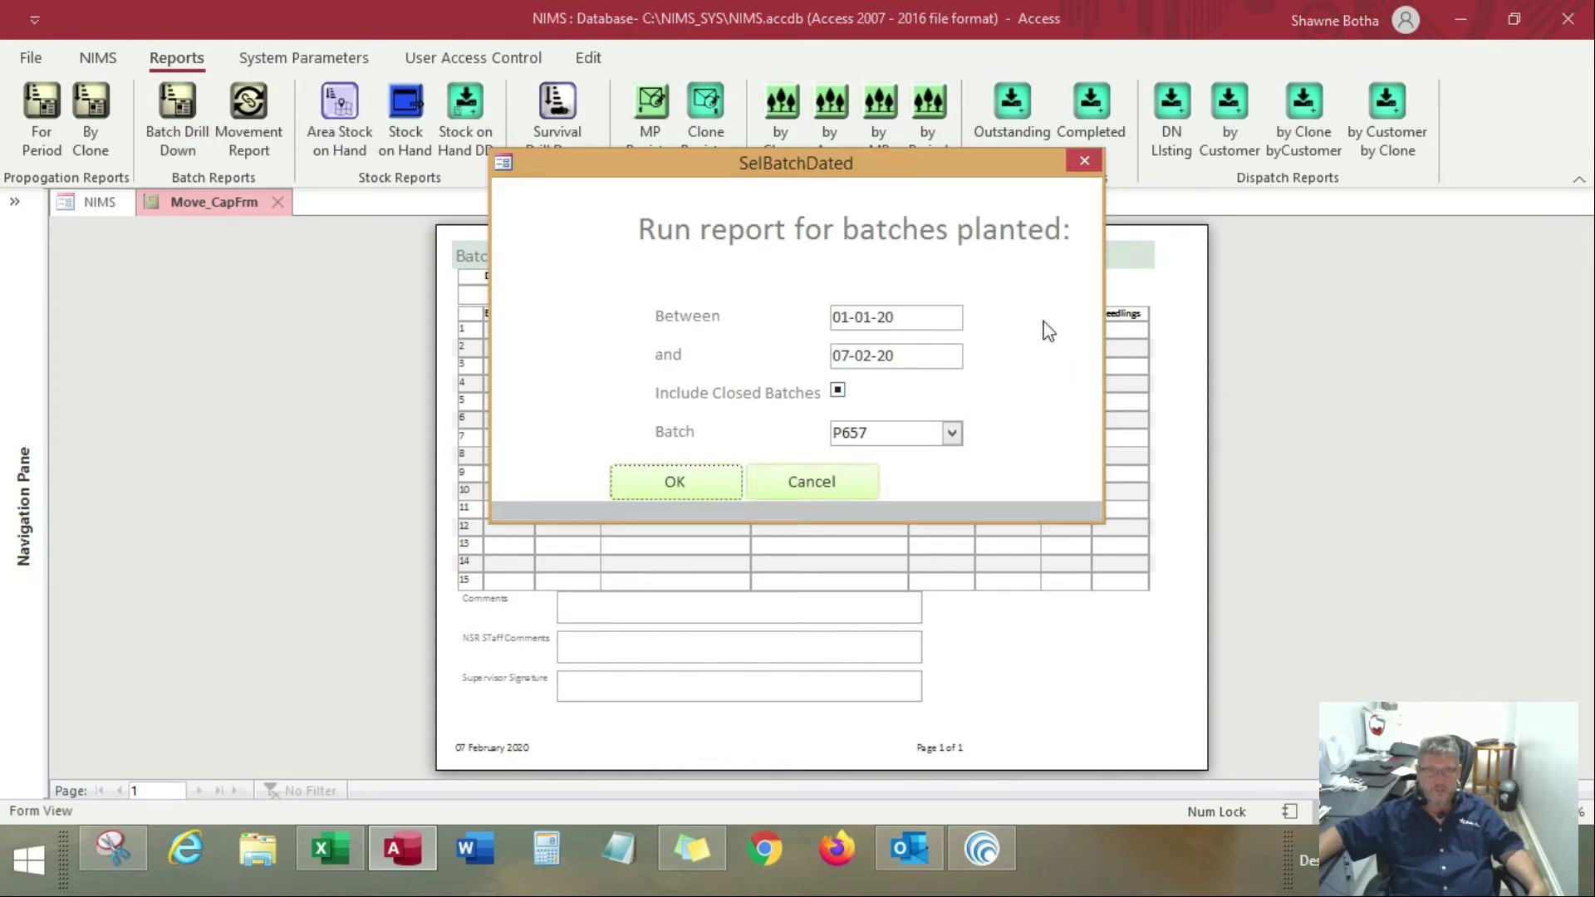
left_click(677, 483)
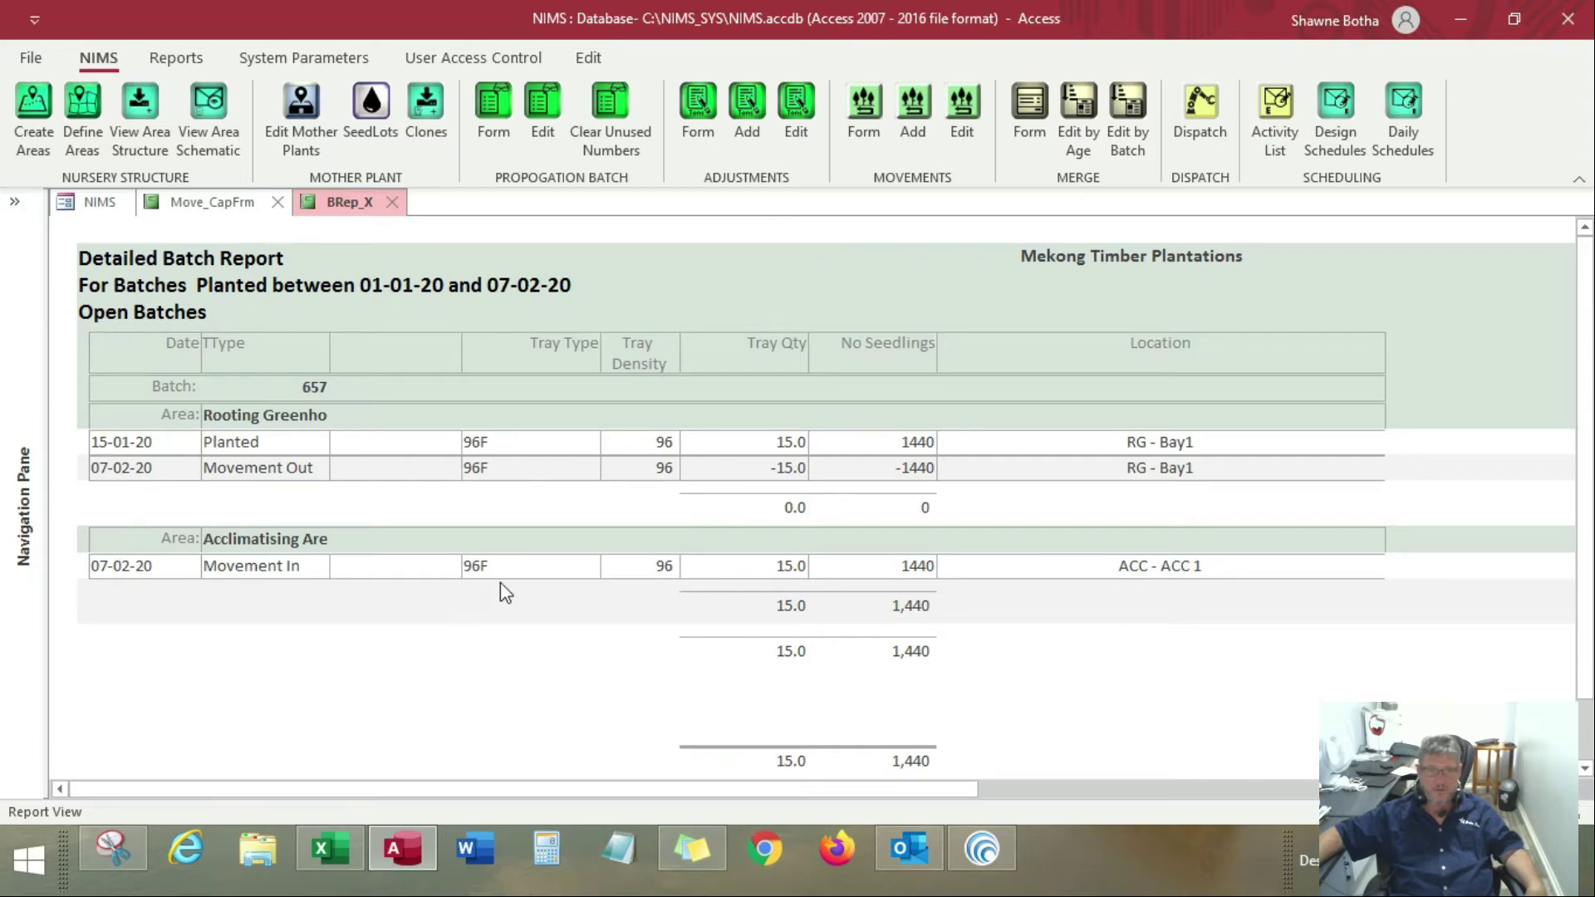
left_click(393, 201)
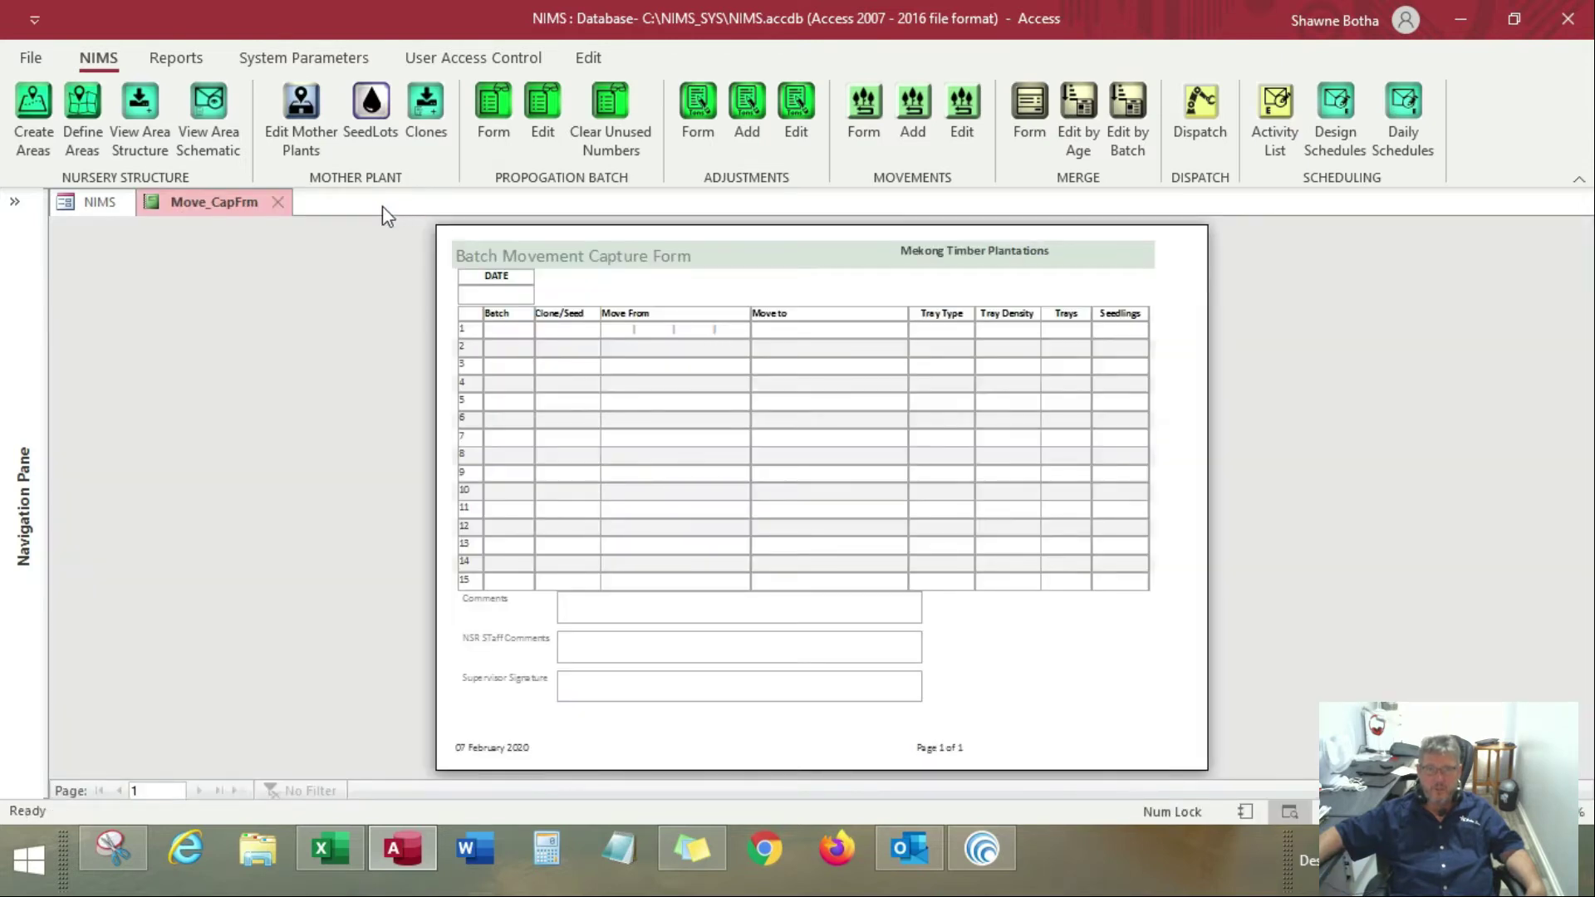
left_click(278, 202)
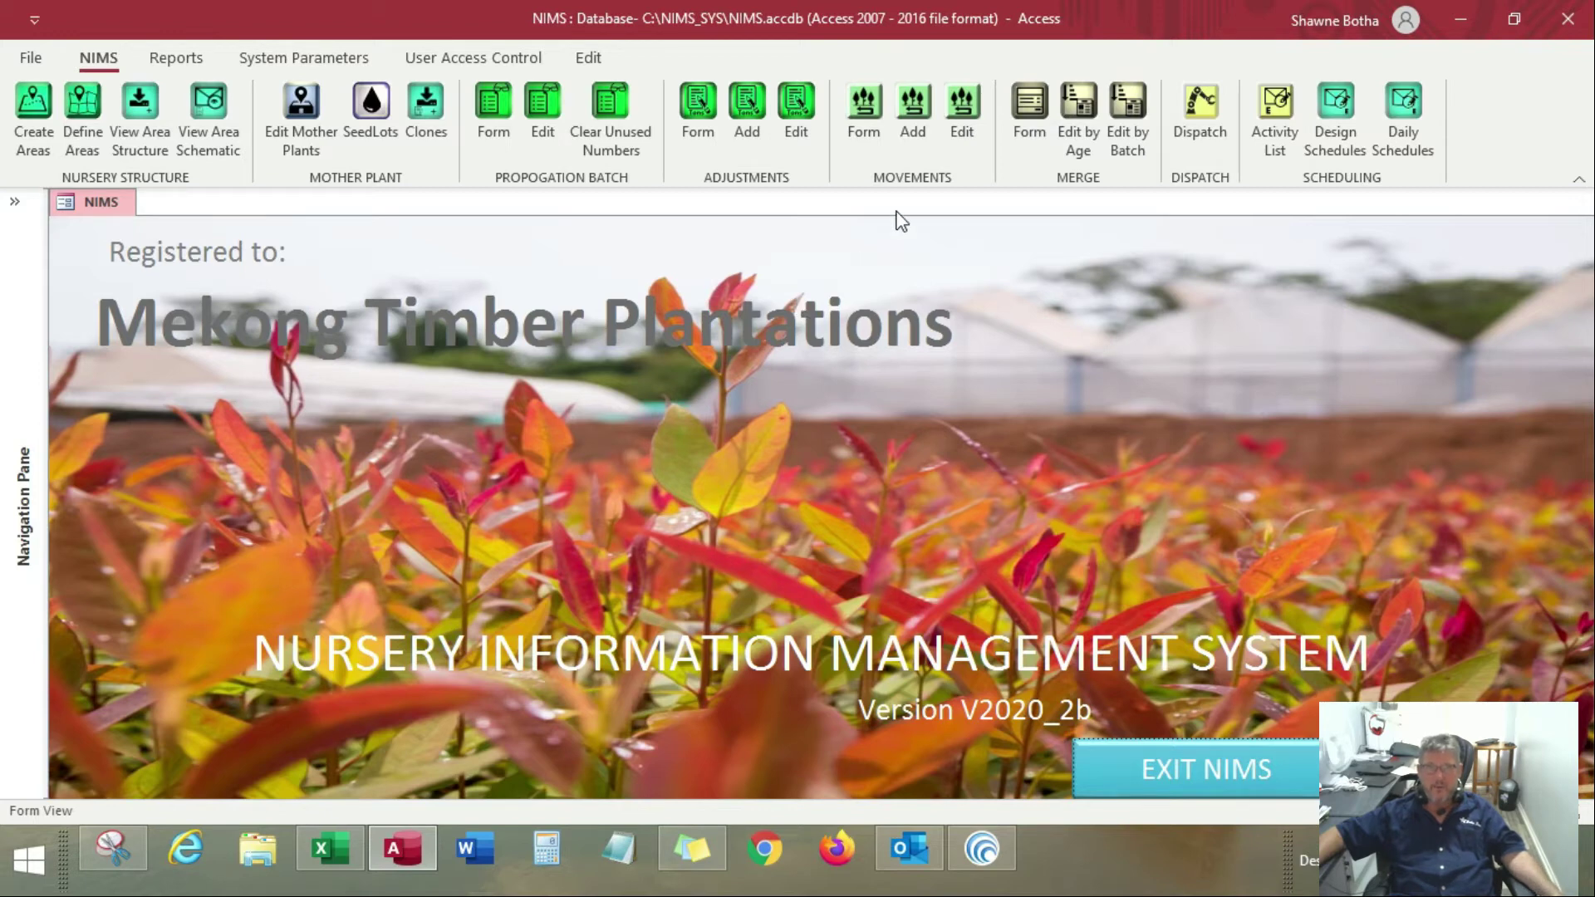
Open the existing movement record of batch P657 for editing
left_click(959, 110)
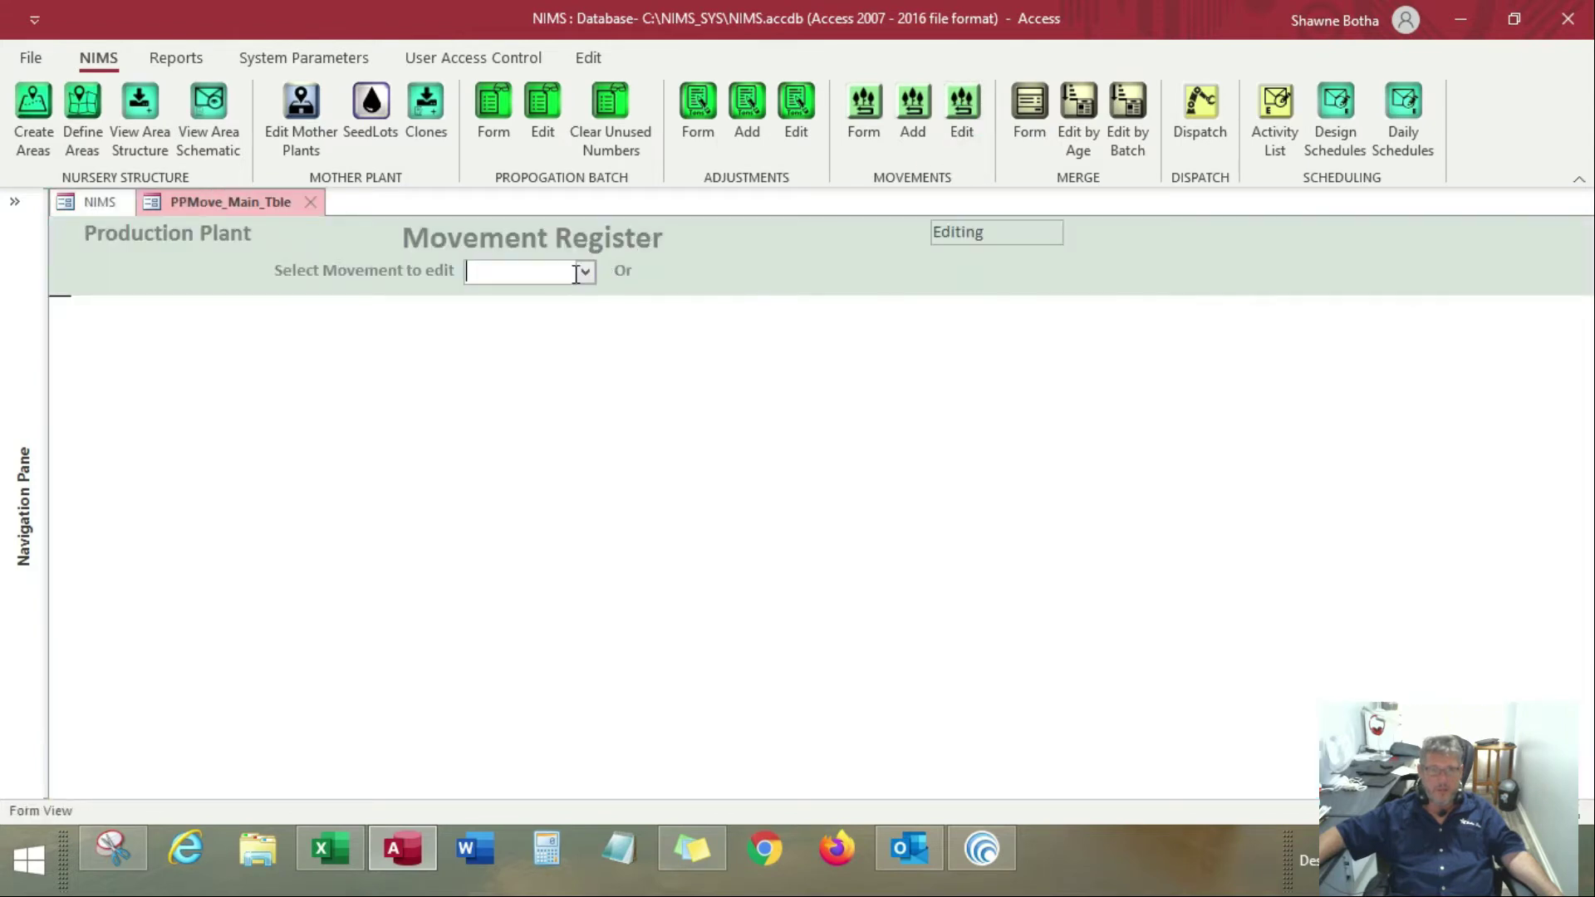
left_click(585, 271)
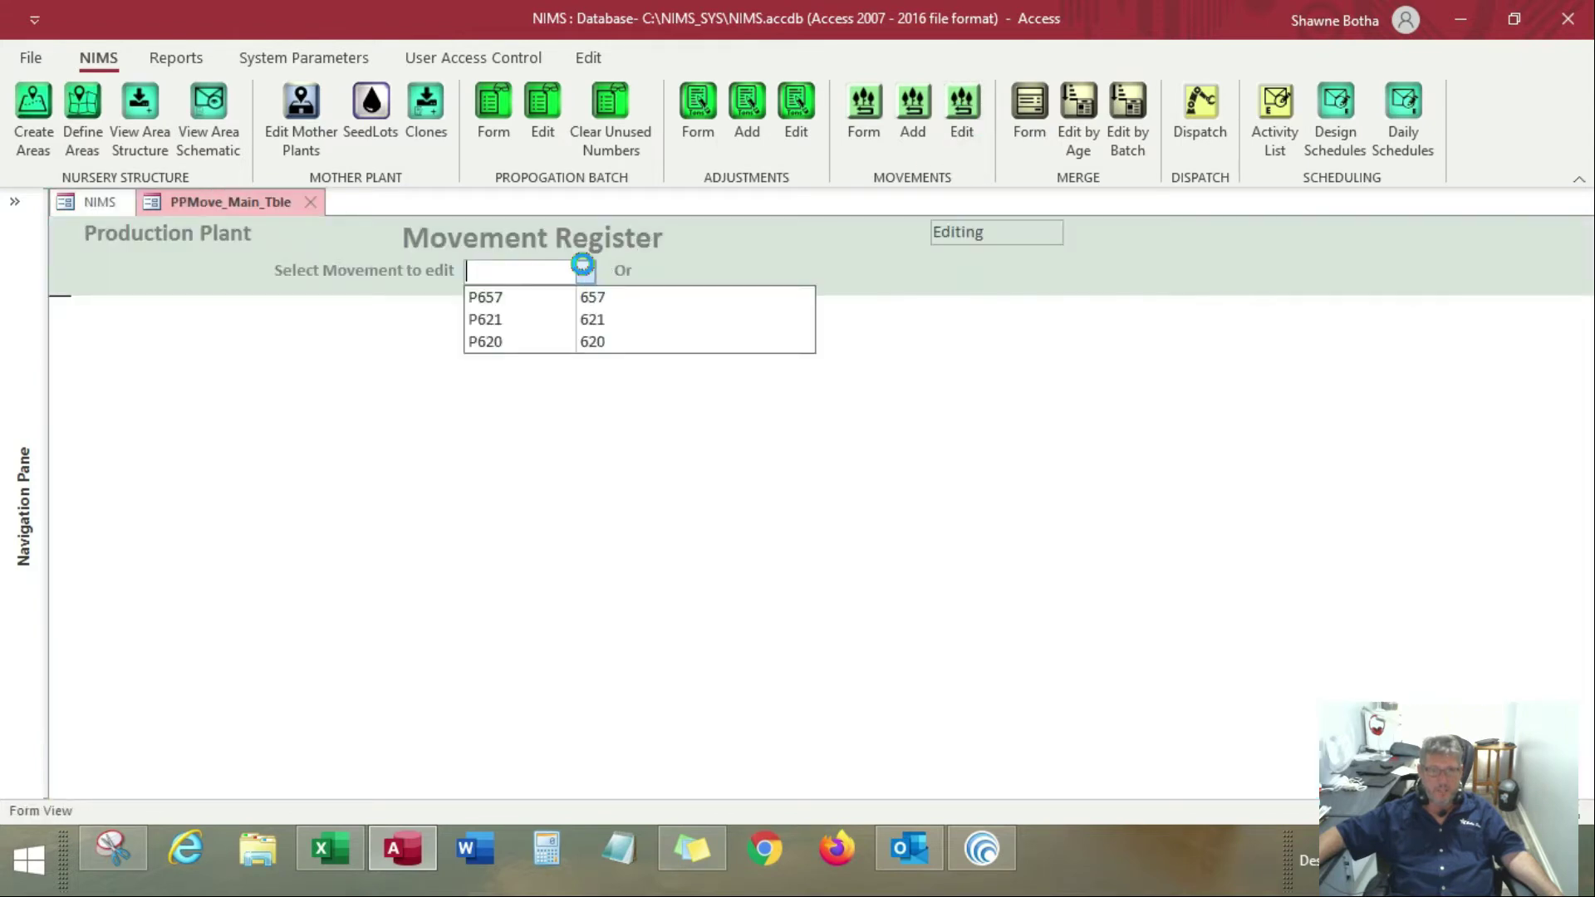
left_click(531, 298)
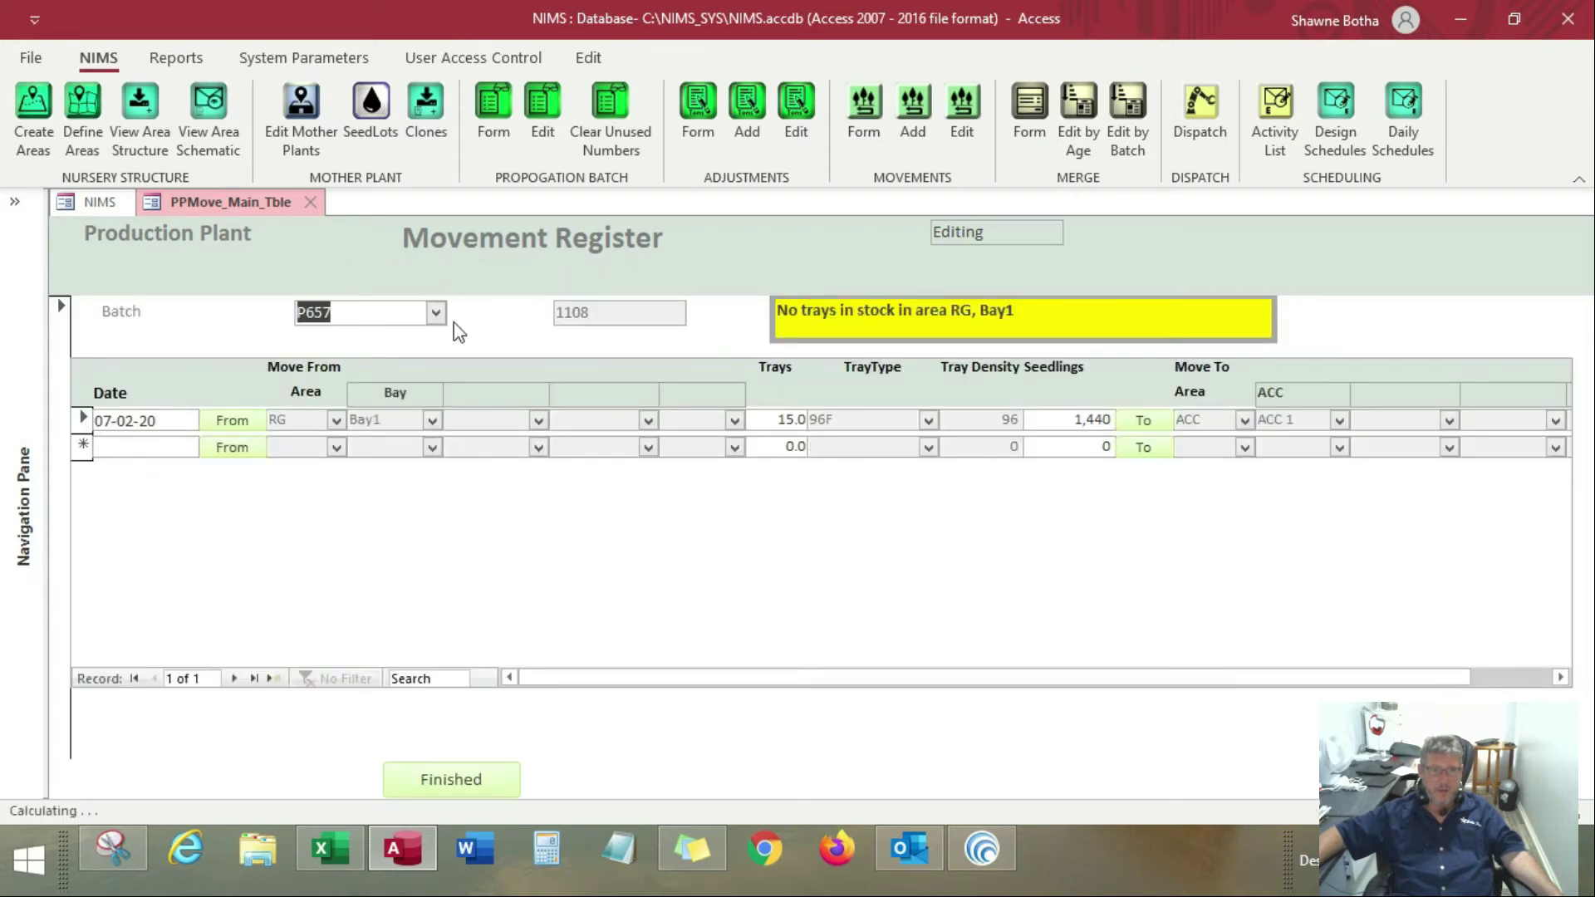
Add a second movement line dated 14-02-20 with the stock in Acclimatising Area ACC 1 as its source
left_click(162, 446)
left_click(211, 445)
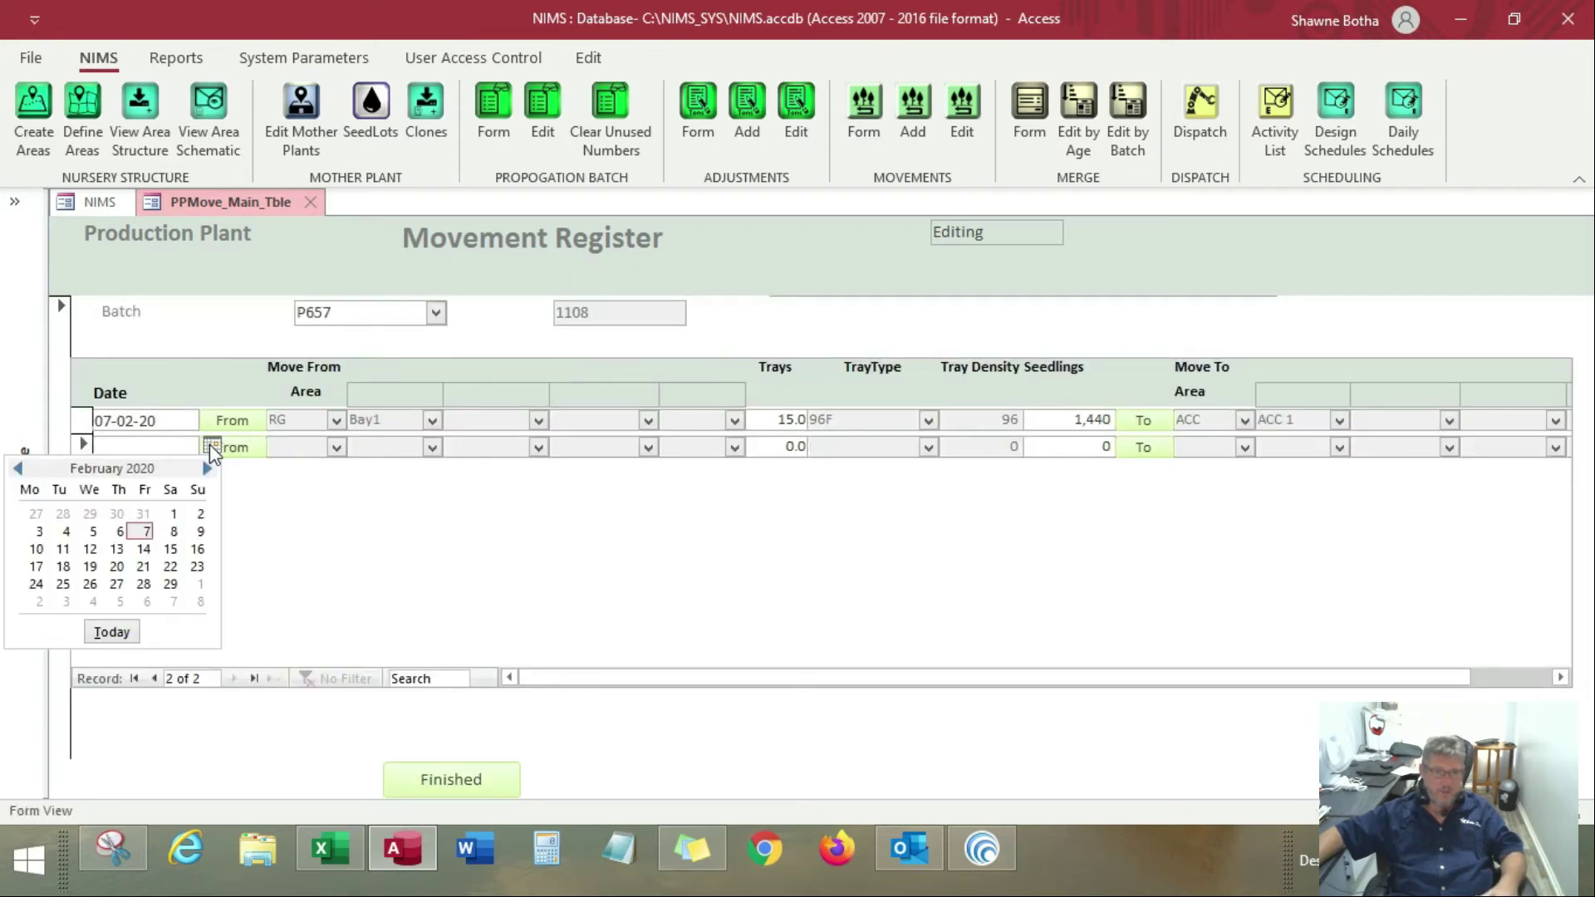
left_click(144, 551)
left_click(251, 453)
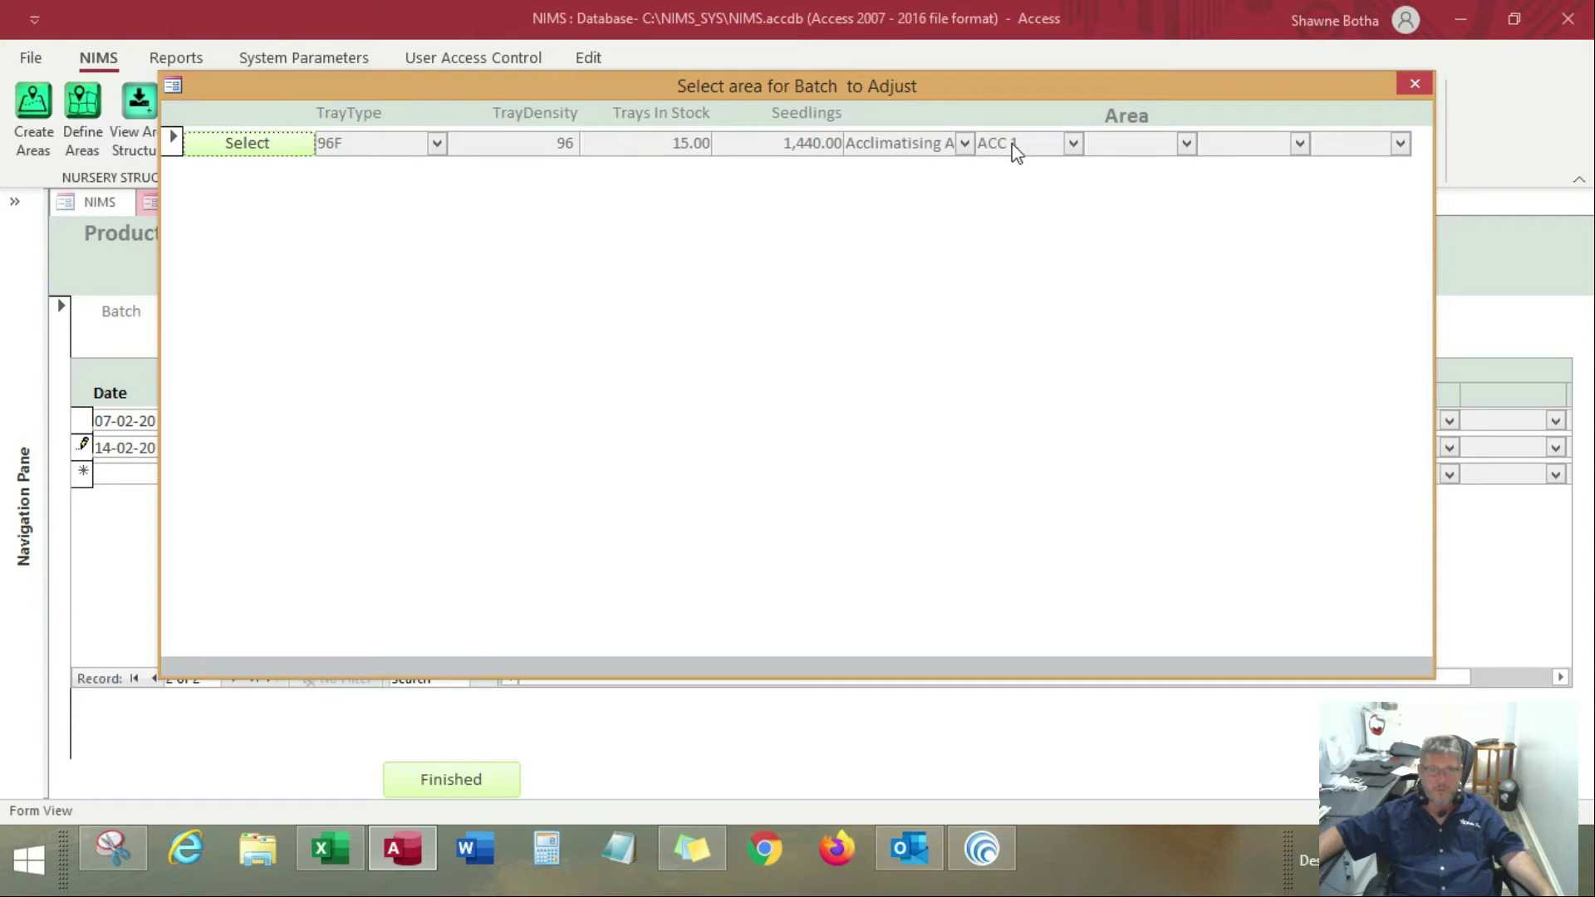
left_click(277, 147)
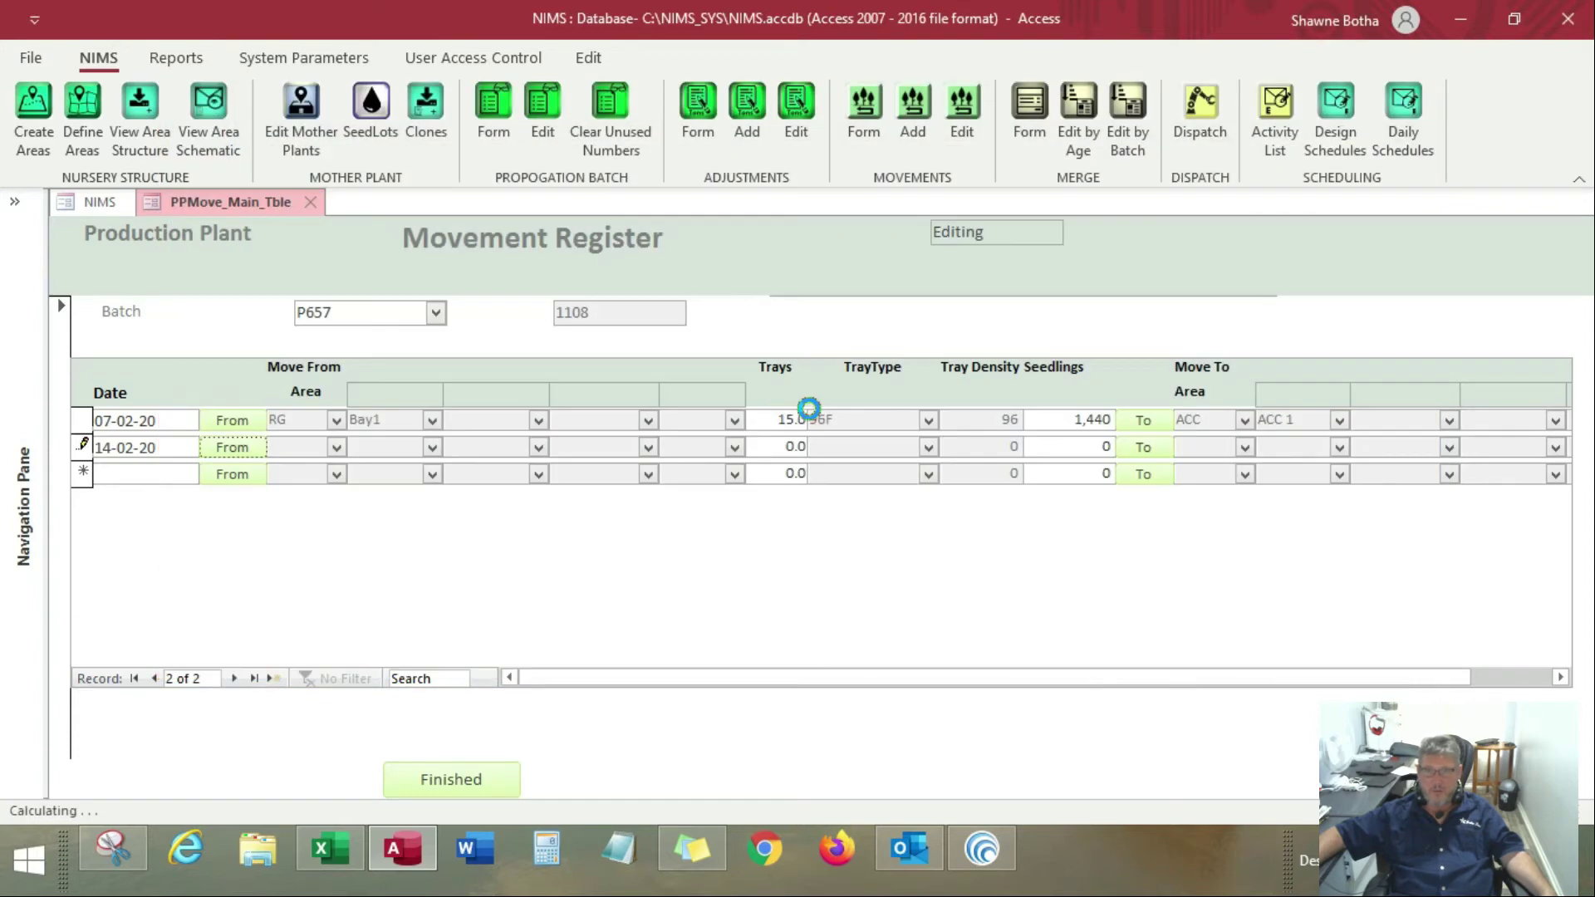
Set the tray quantity of the 14-02-20 movement to 15
left_click(775, 445)
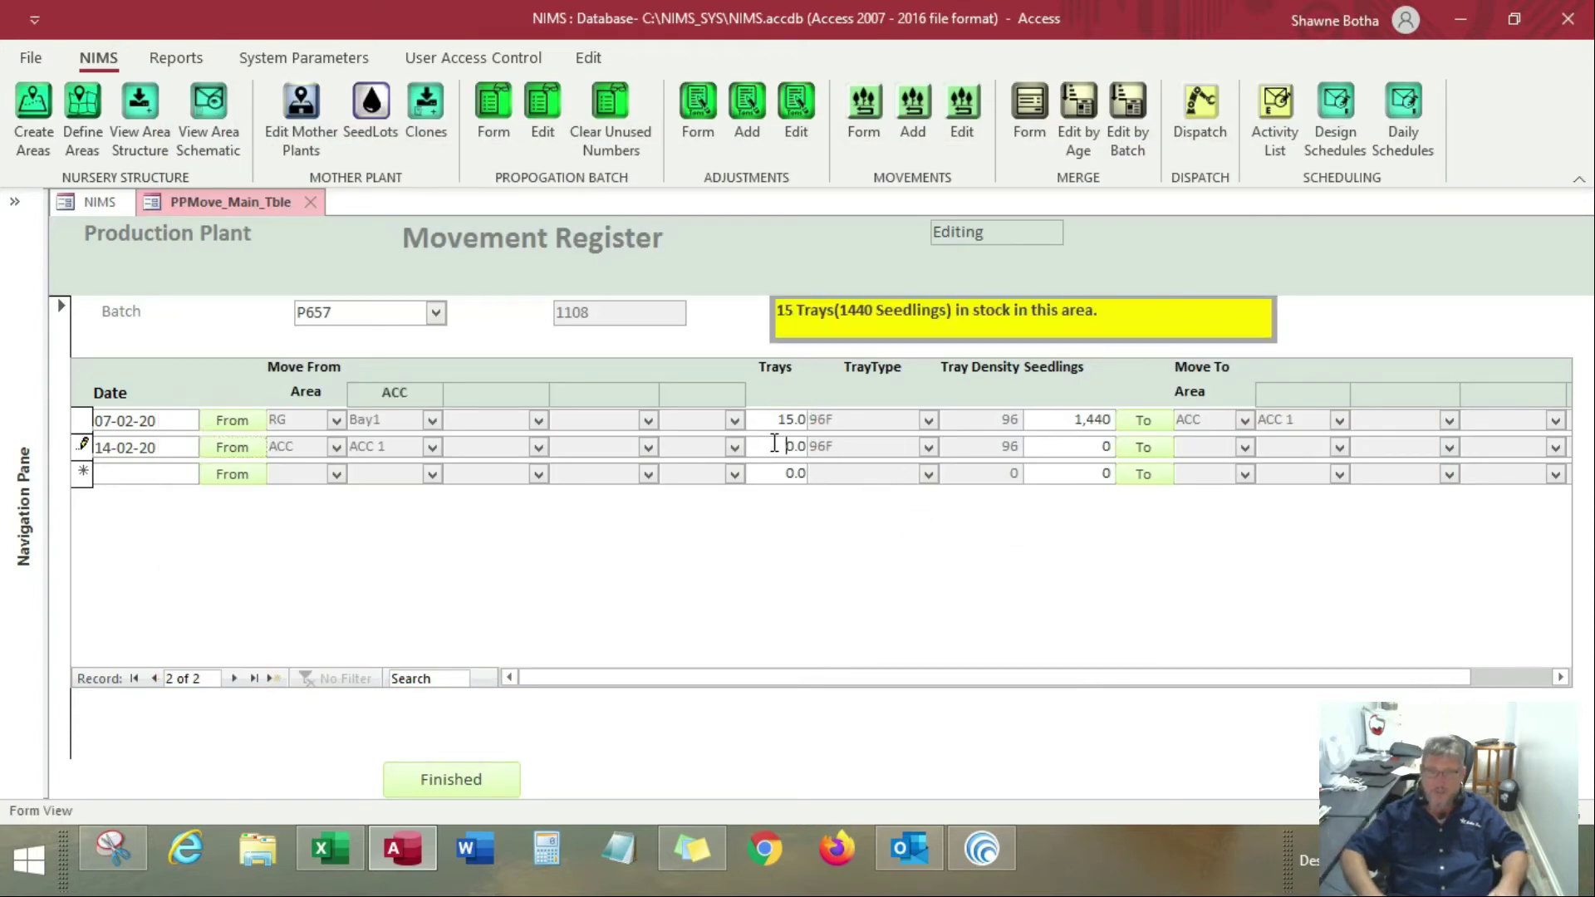
type("15")
key("Tab")
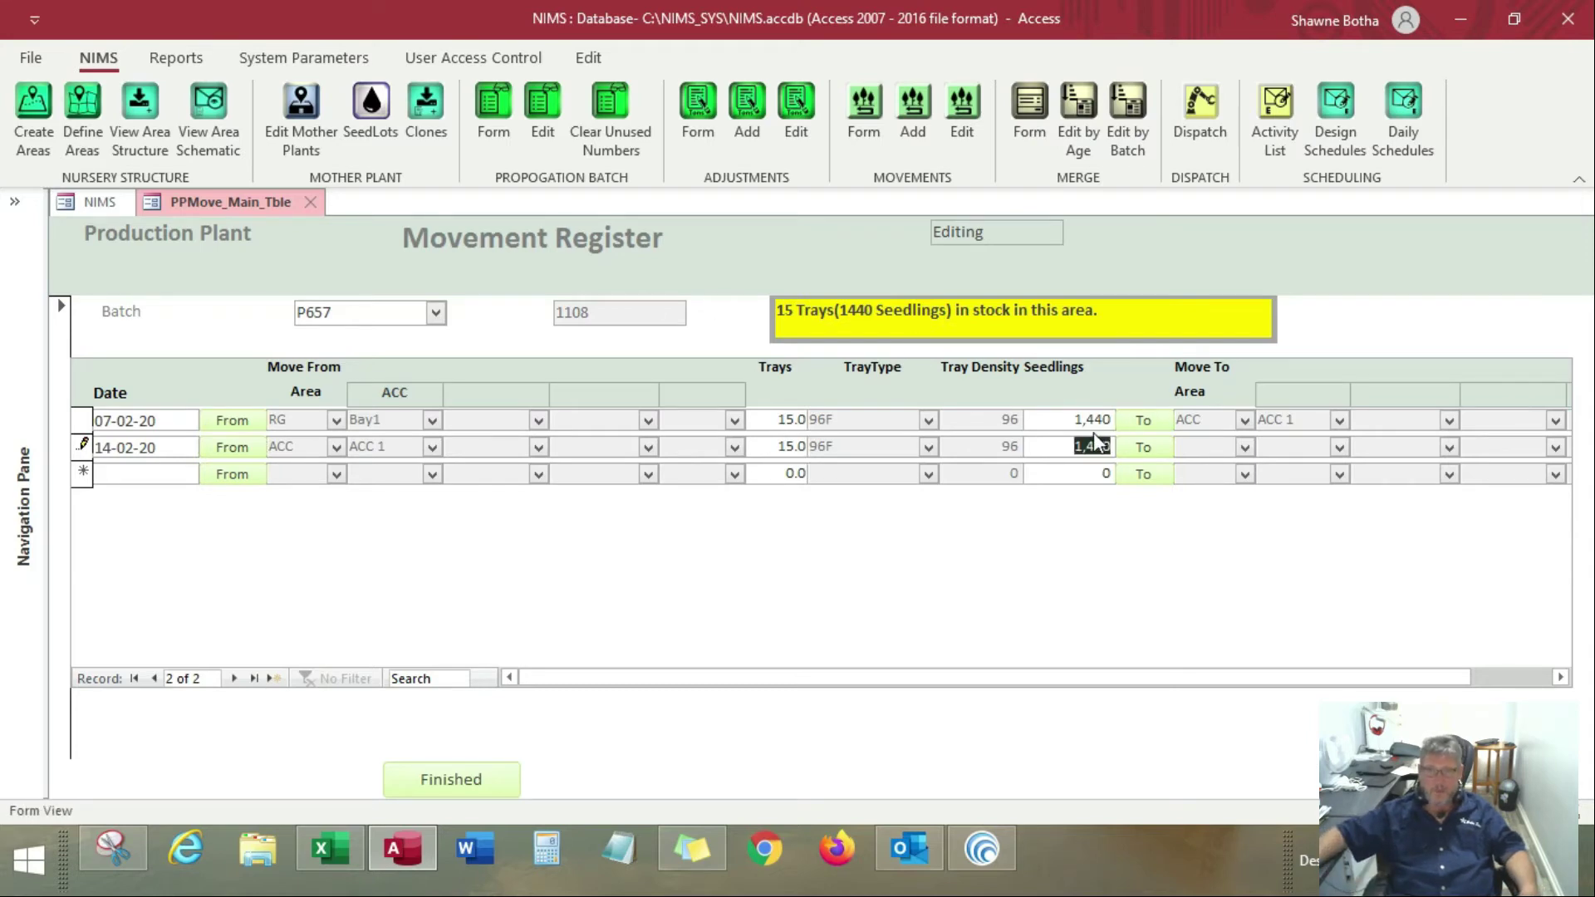
Set the destination of the 14-02-20 movement to area HA, Boom 1, Bay_A
left_click(1143, 447)
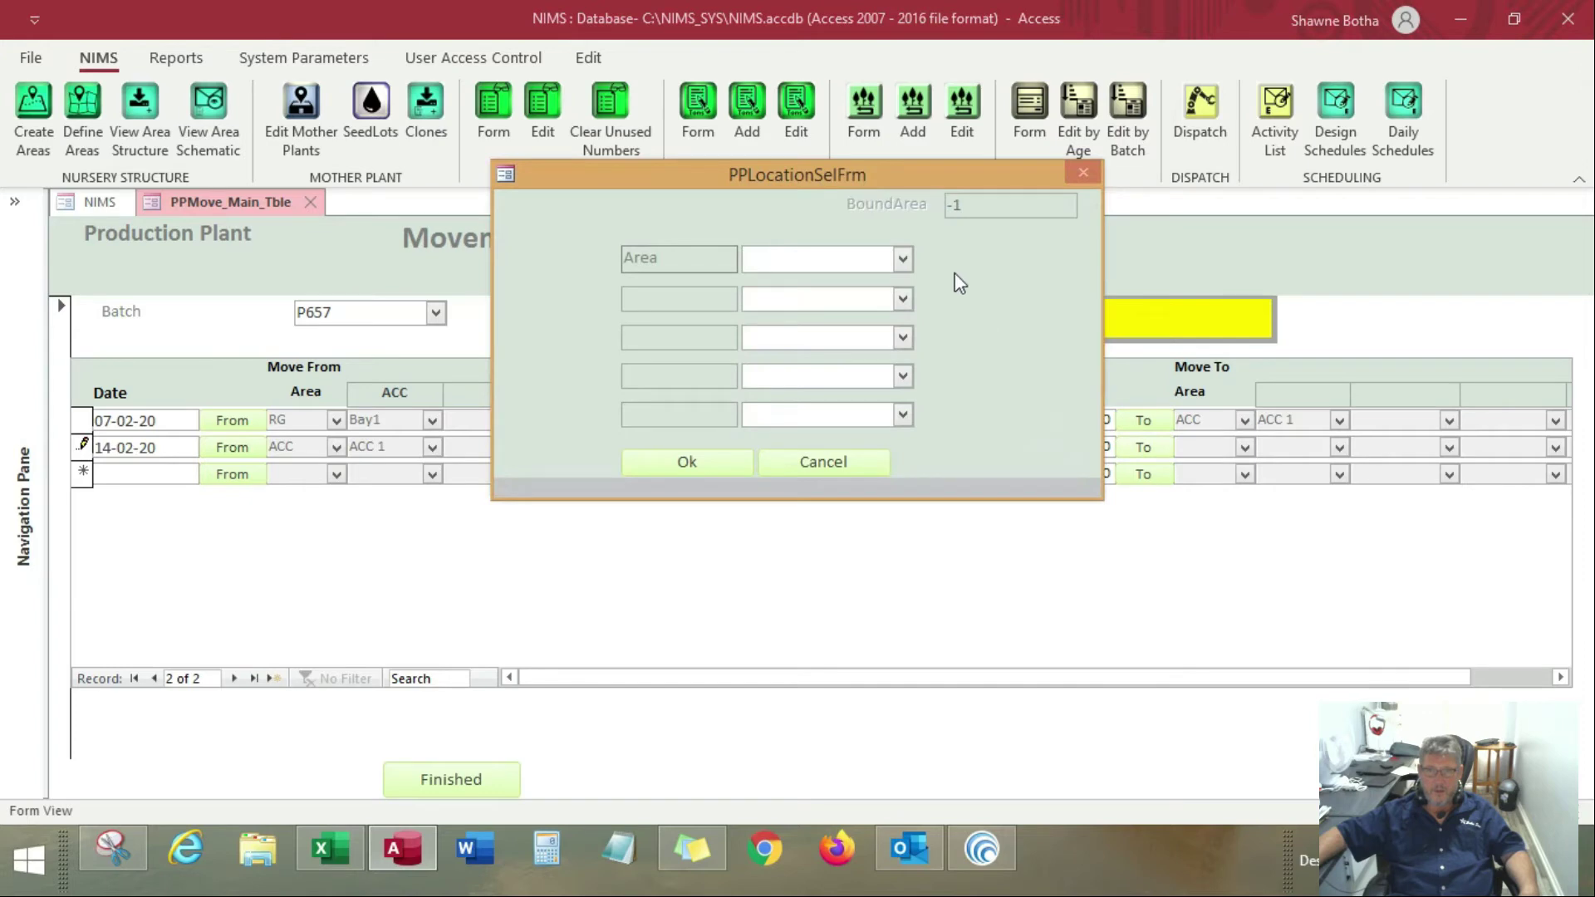
left_click(902, 258)
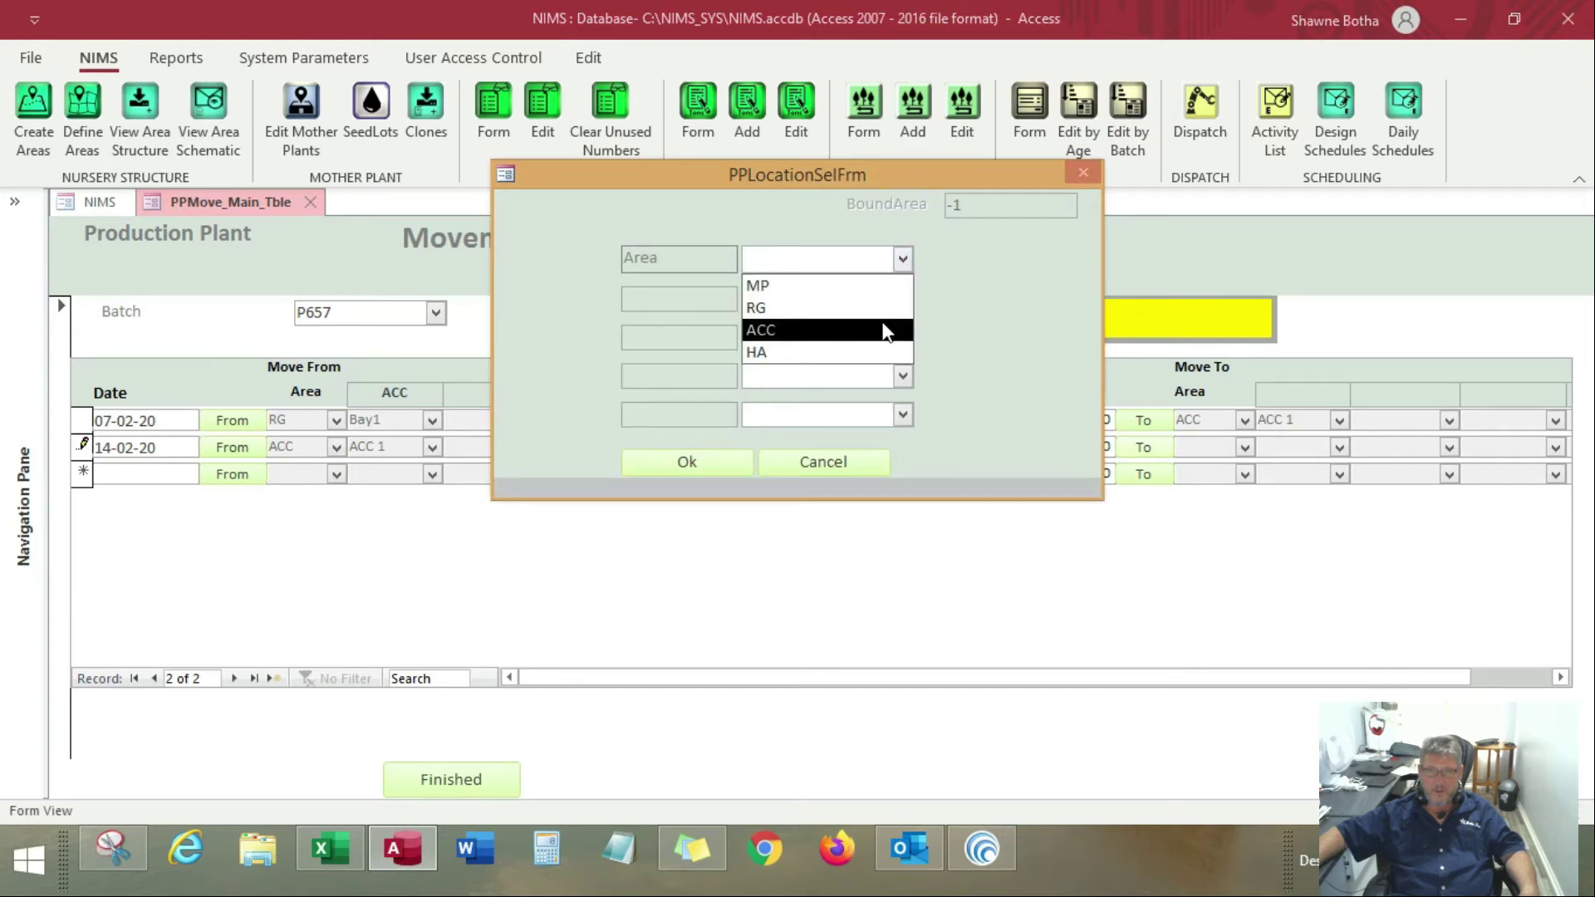
left_click(883, 352)
left_click(902, 298)
left_click(765, 321)
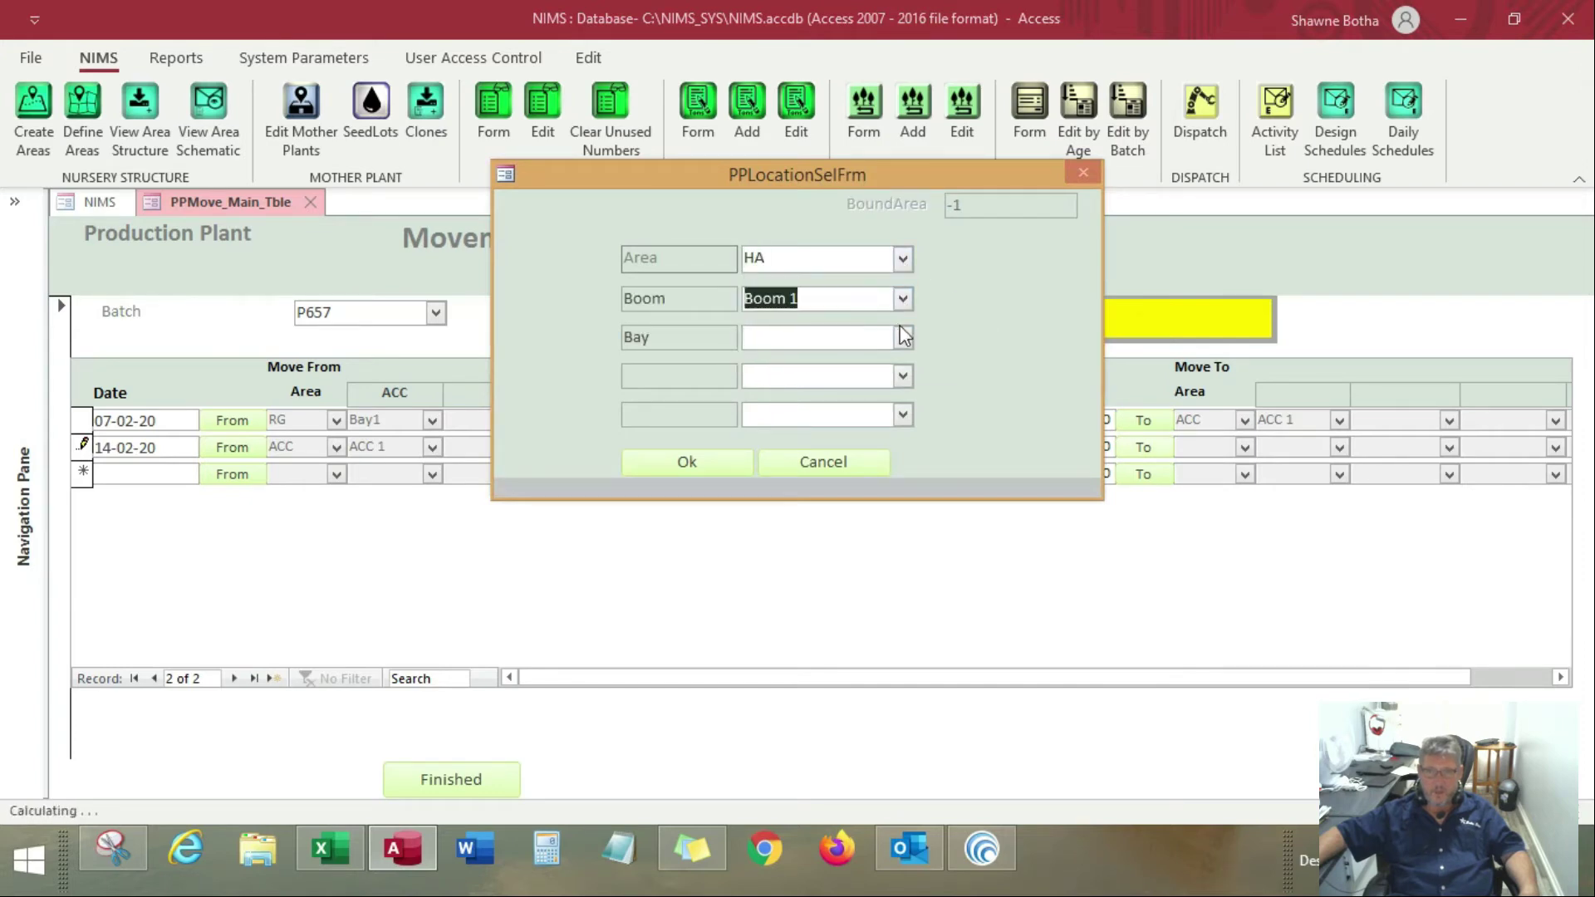
left_click(905, 336)
left_click(766, 363)
left_click(733, 462)
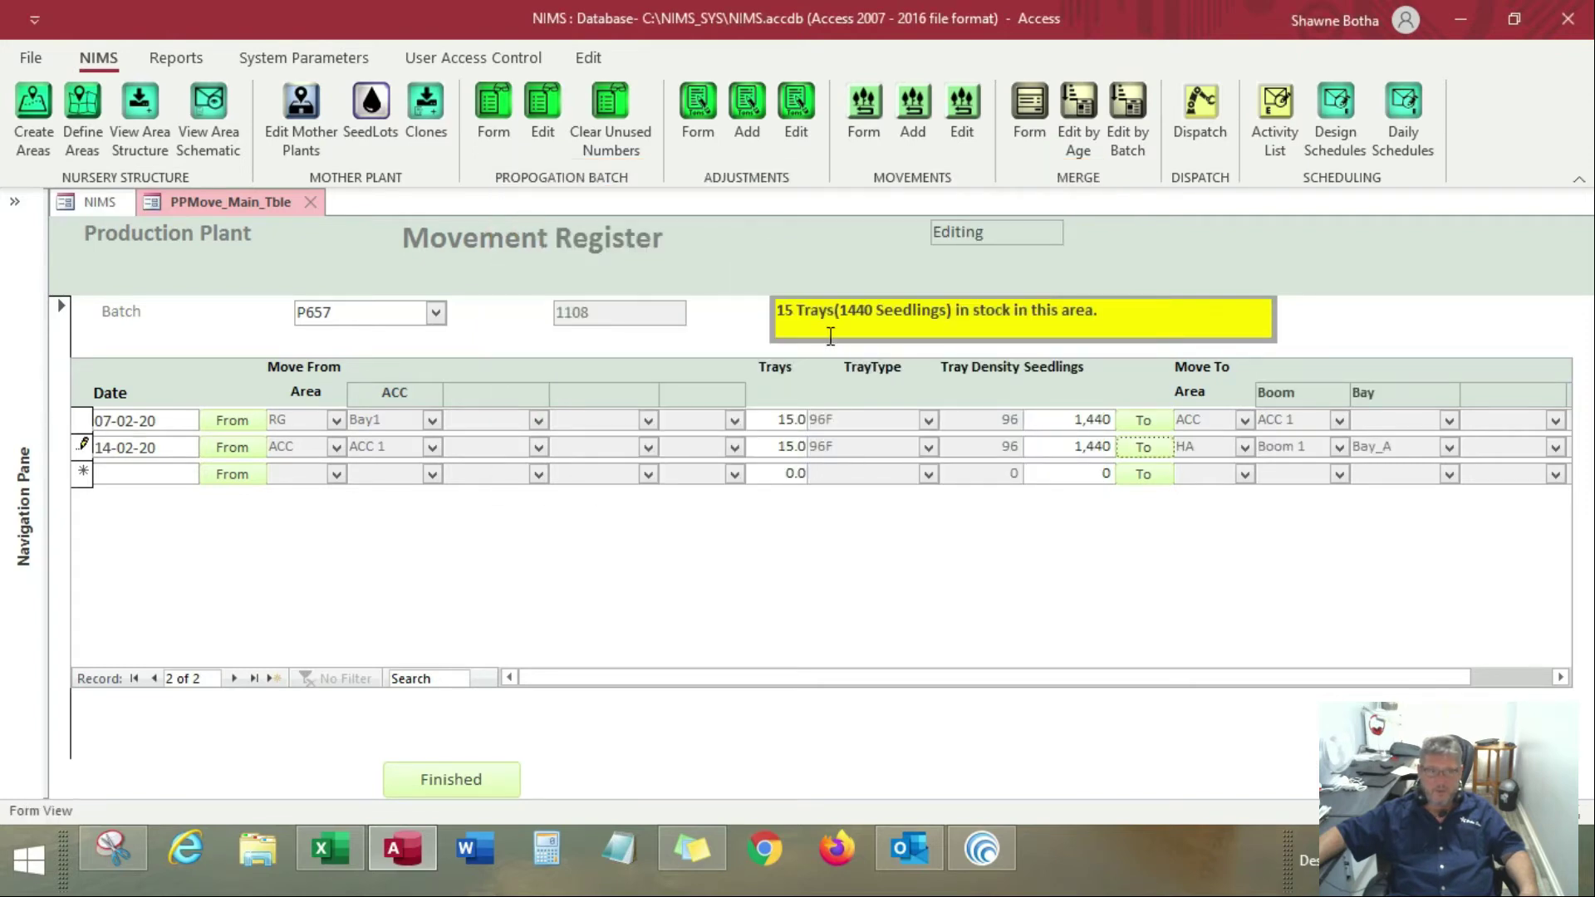
Check the source-area stock status of the 07-02-20 and 14-02-20 movement lines, and finish and close the Movement Register
left_click(79, 422)
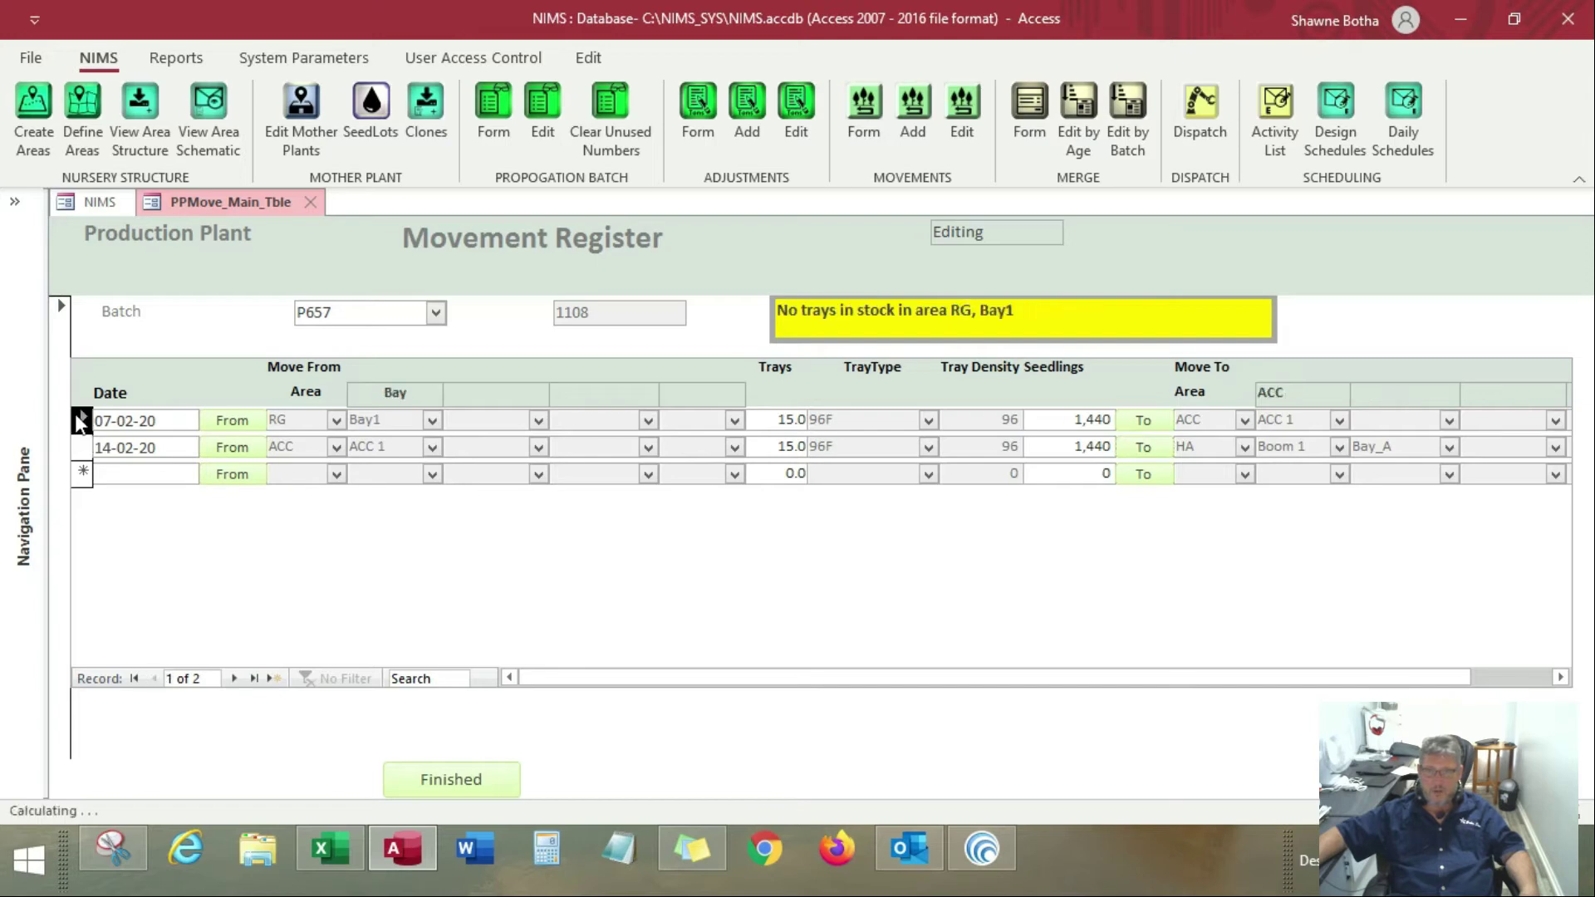
left_click(84, 449)
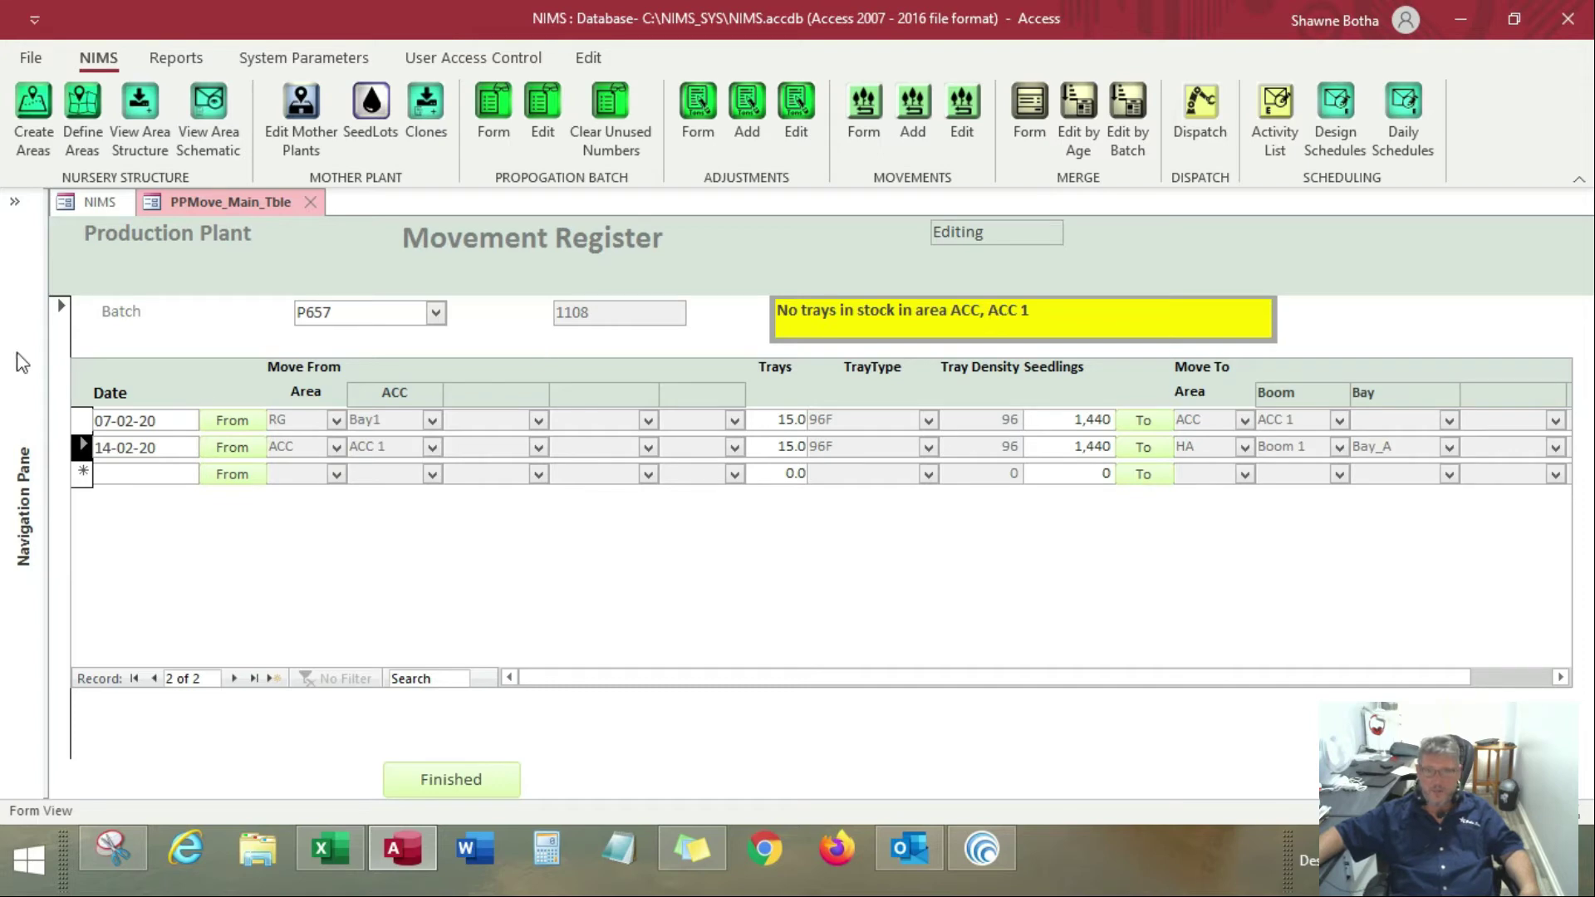
left_click(86, 424)
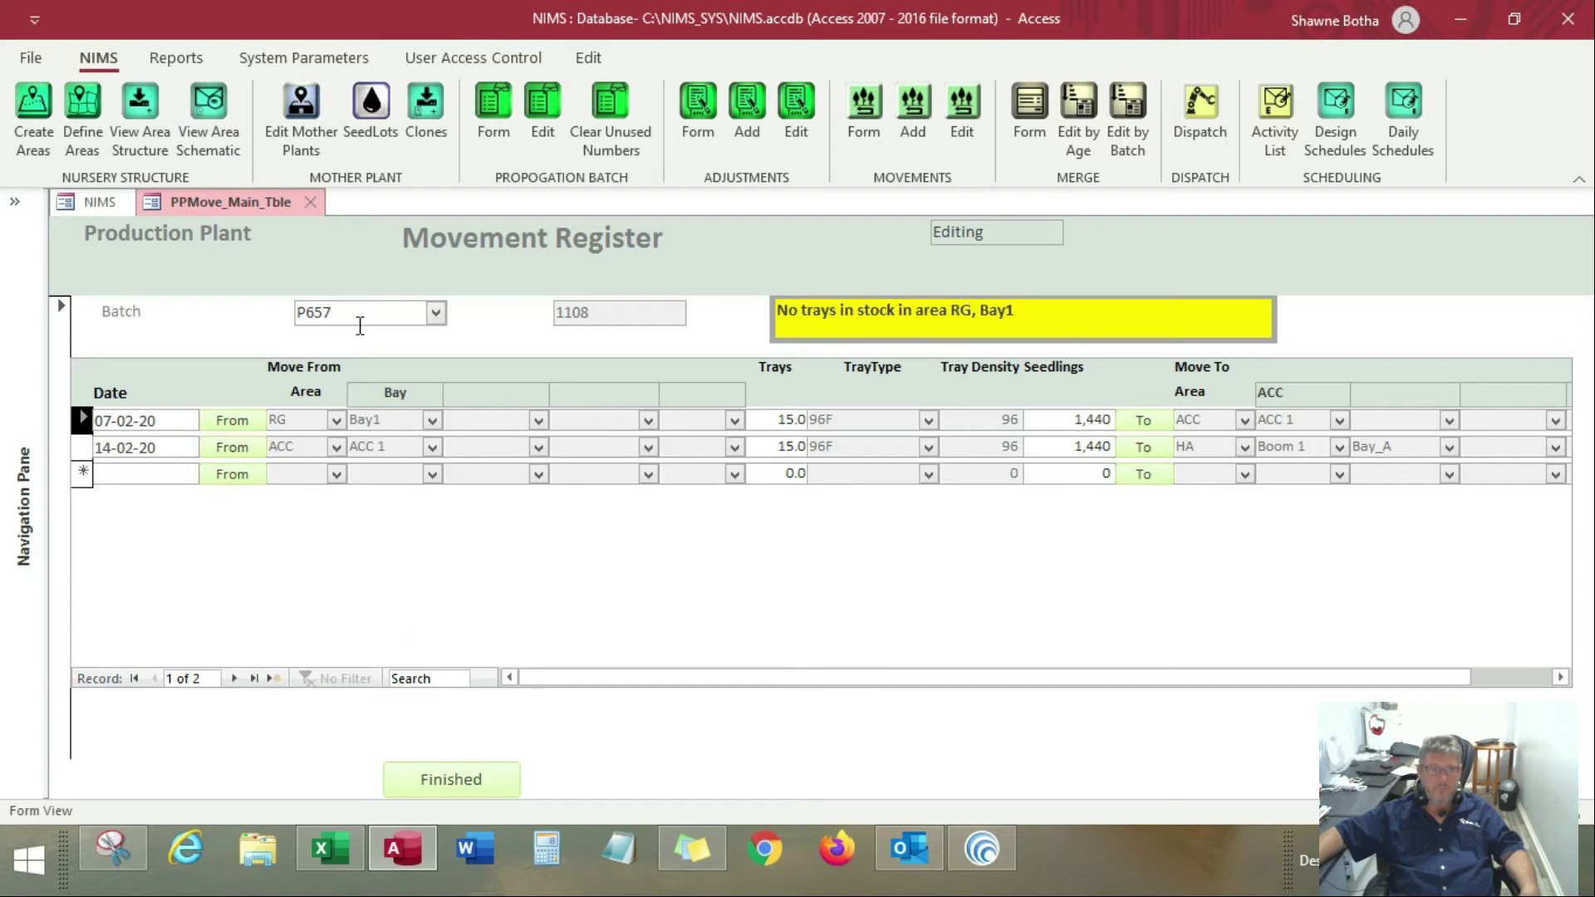
left_click(484, 791)
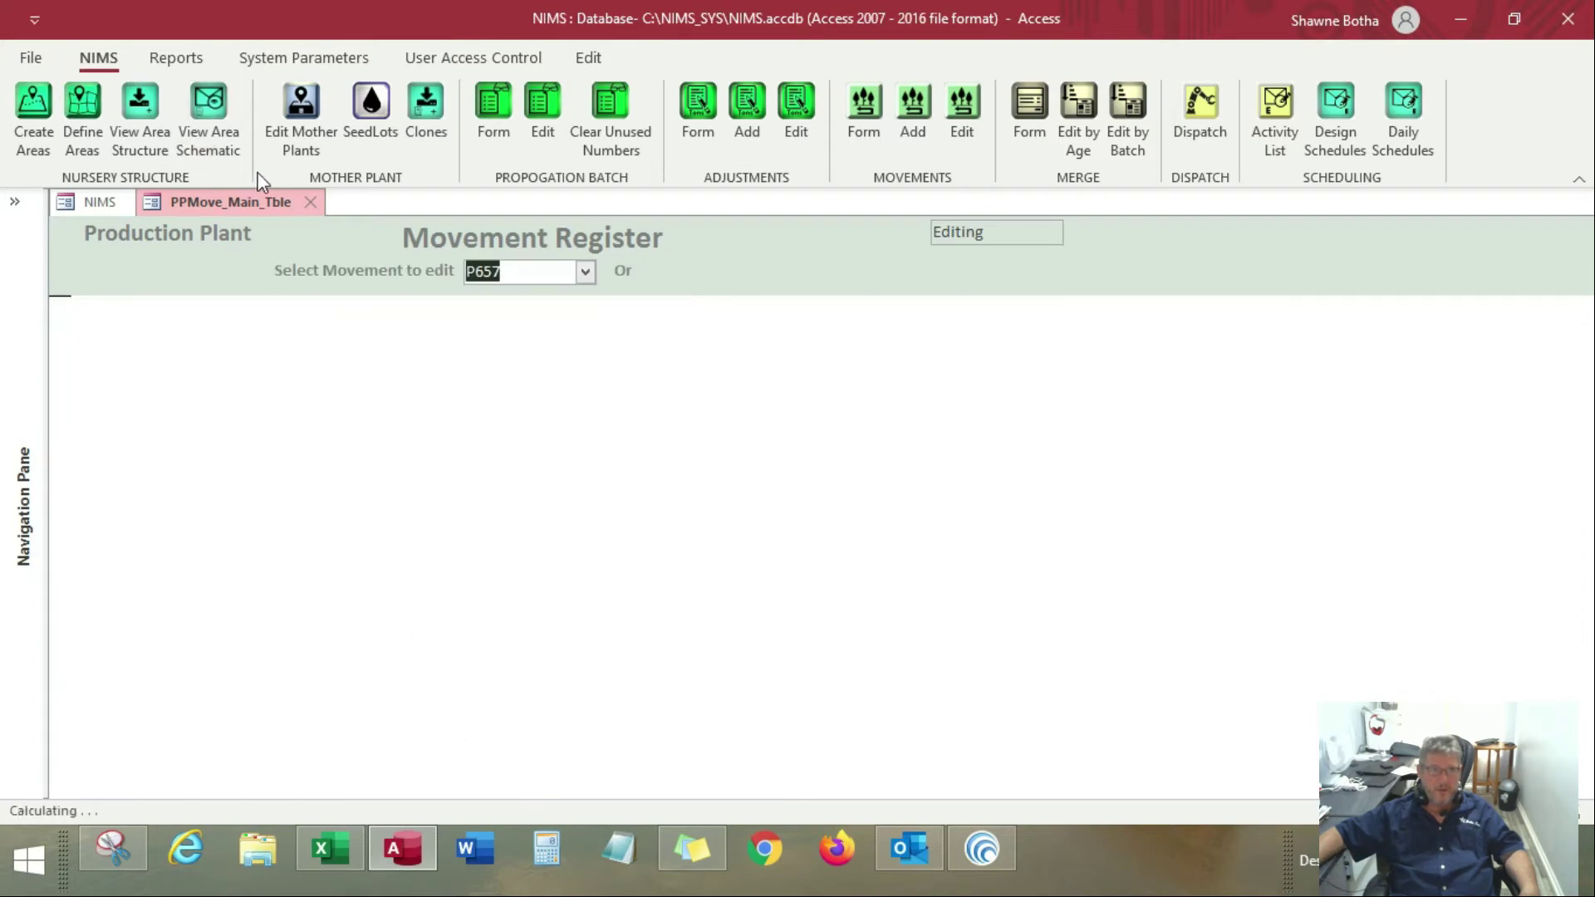
left_click(310, 202)
Run the Batch Drill Down report for batch P657 planted between 01-01-20 and 07-02-20, review its movements and close it
left_click(176, 57)
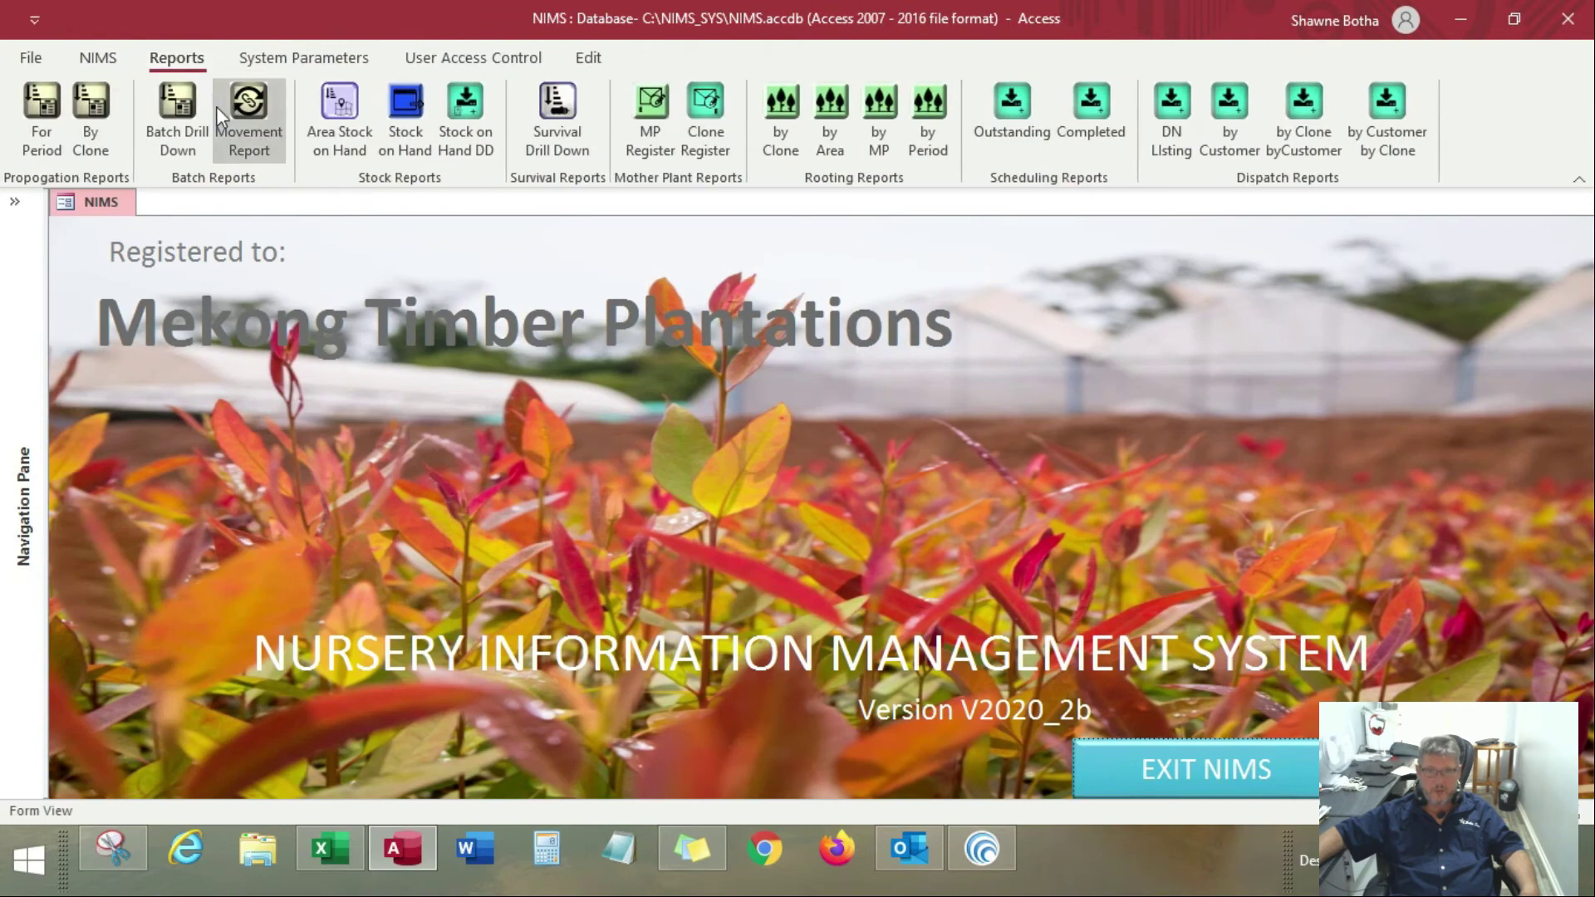
left_click(203, 100)
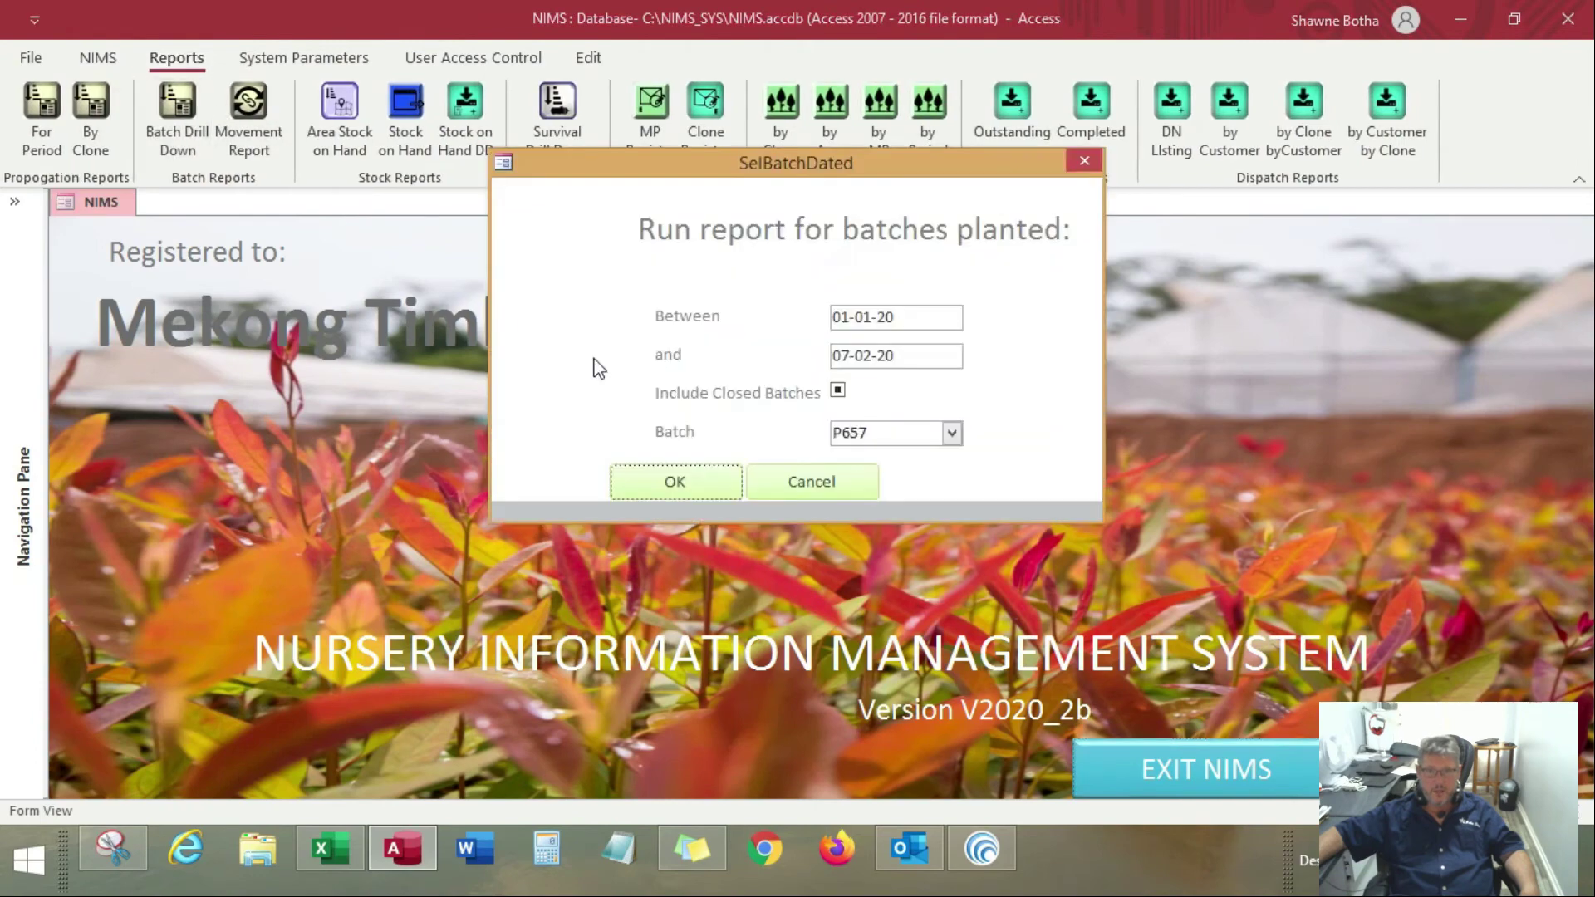
left_click(641, 485)
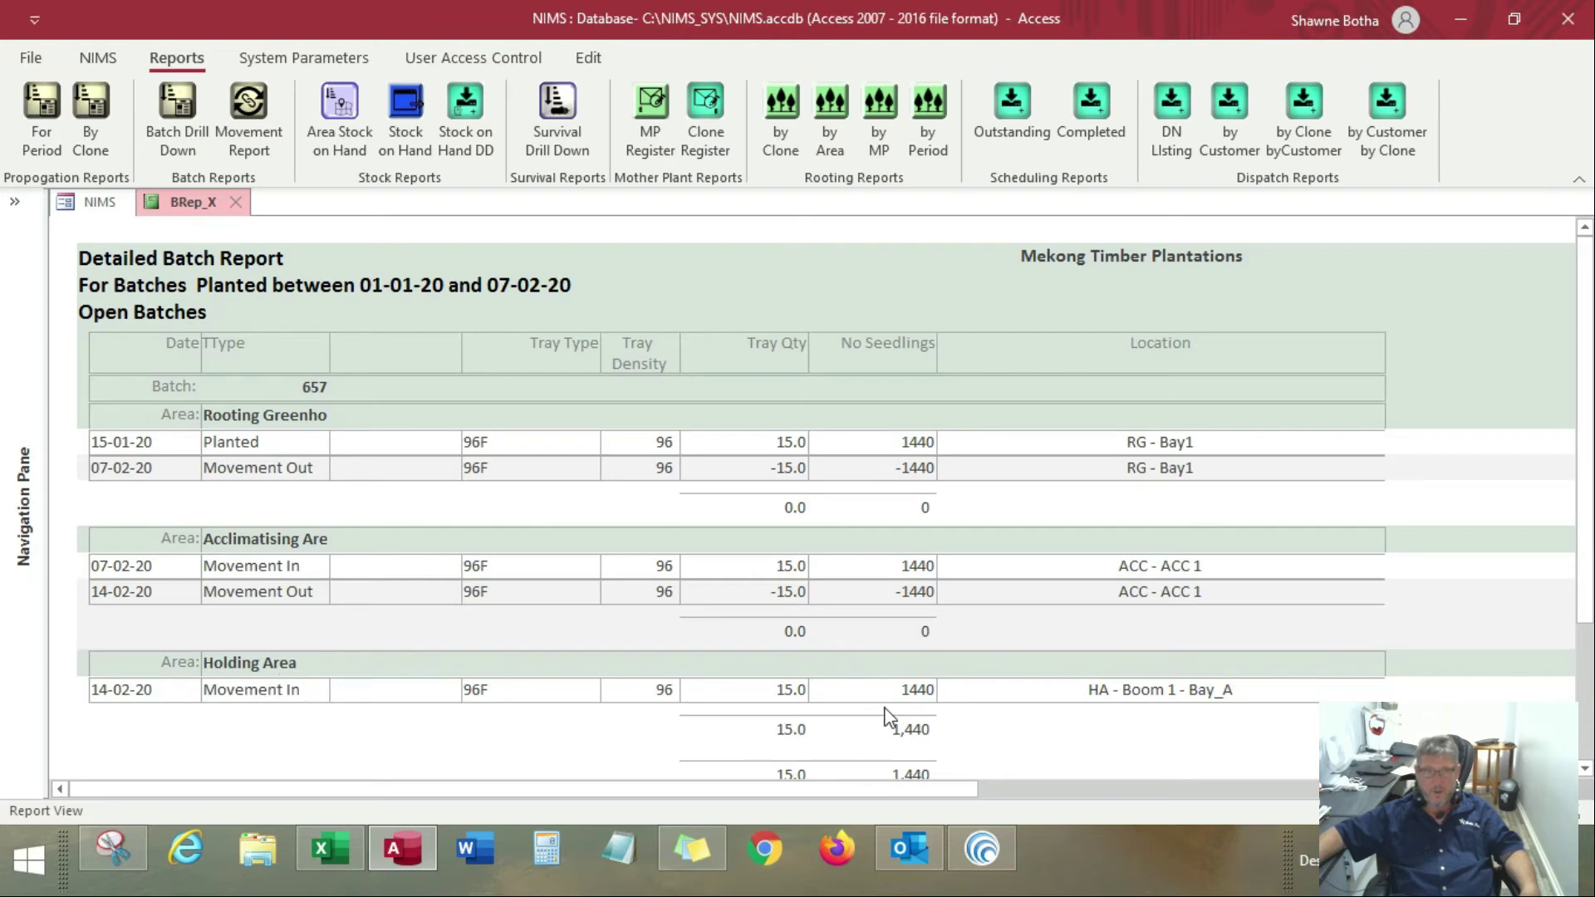
left_click(235, 202)
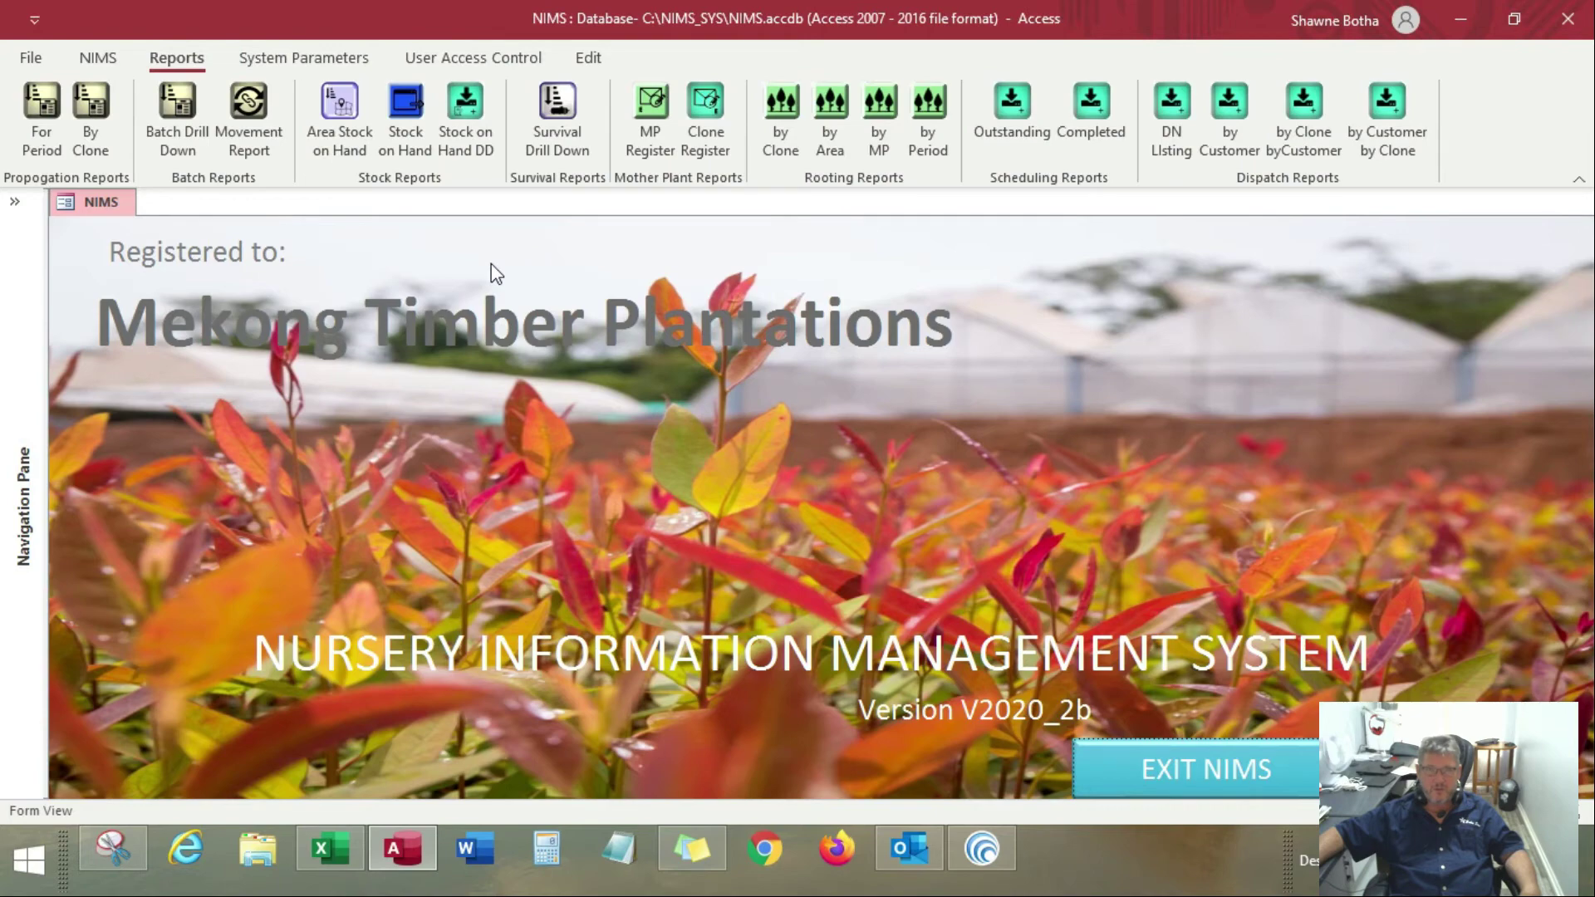
View the existing movements of batch P657 by selecting it in a new Movement Register entry, and close the register
left_click(98, 57)
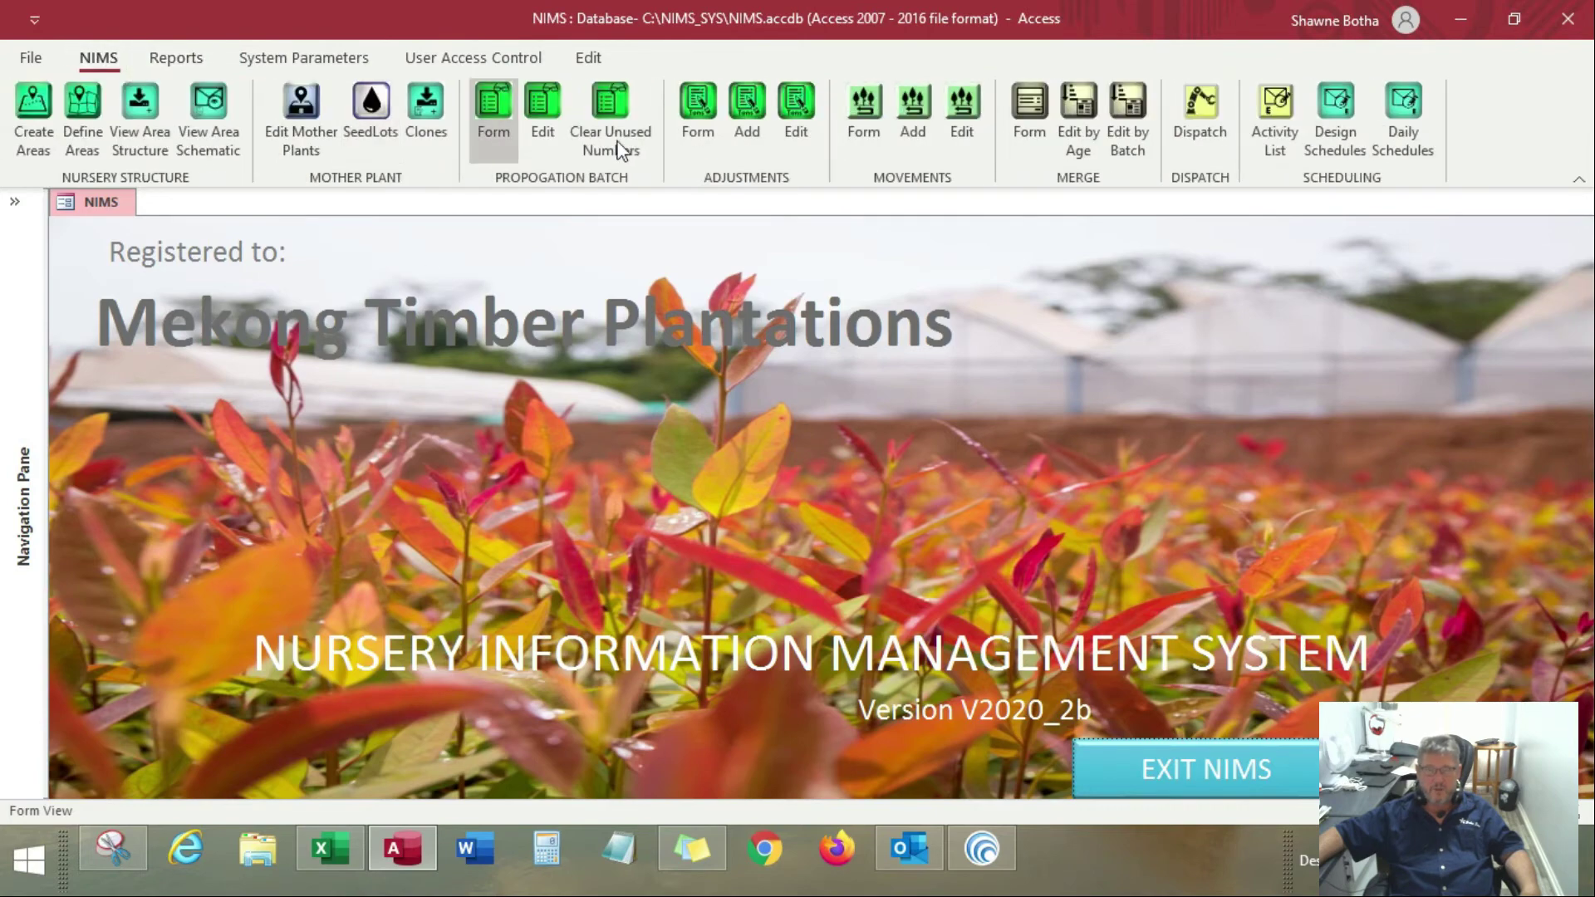
left_click(910, 107)
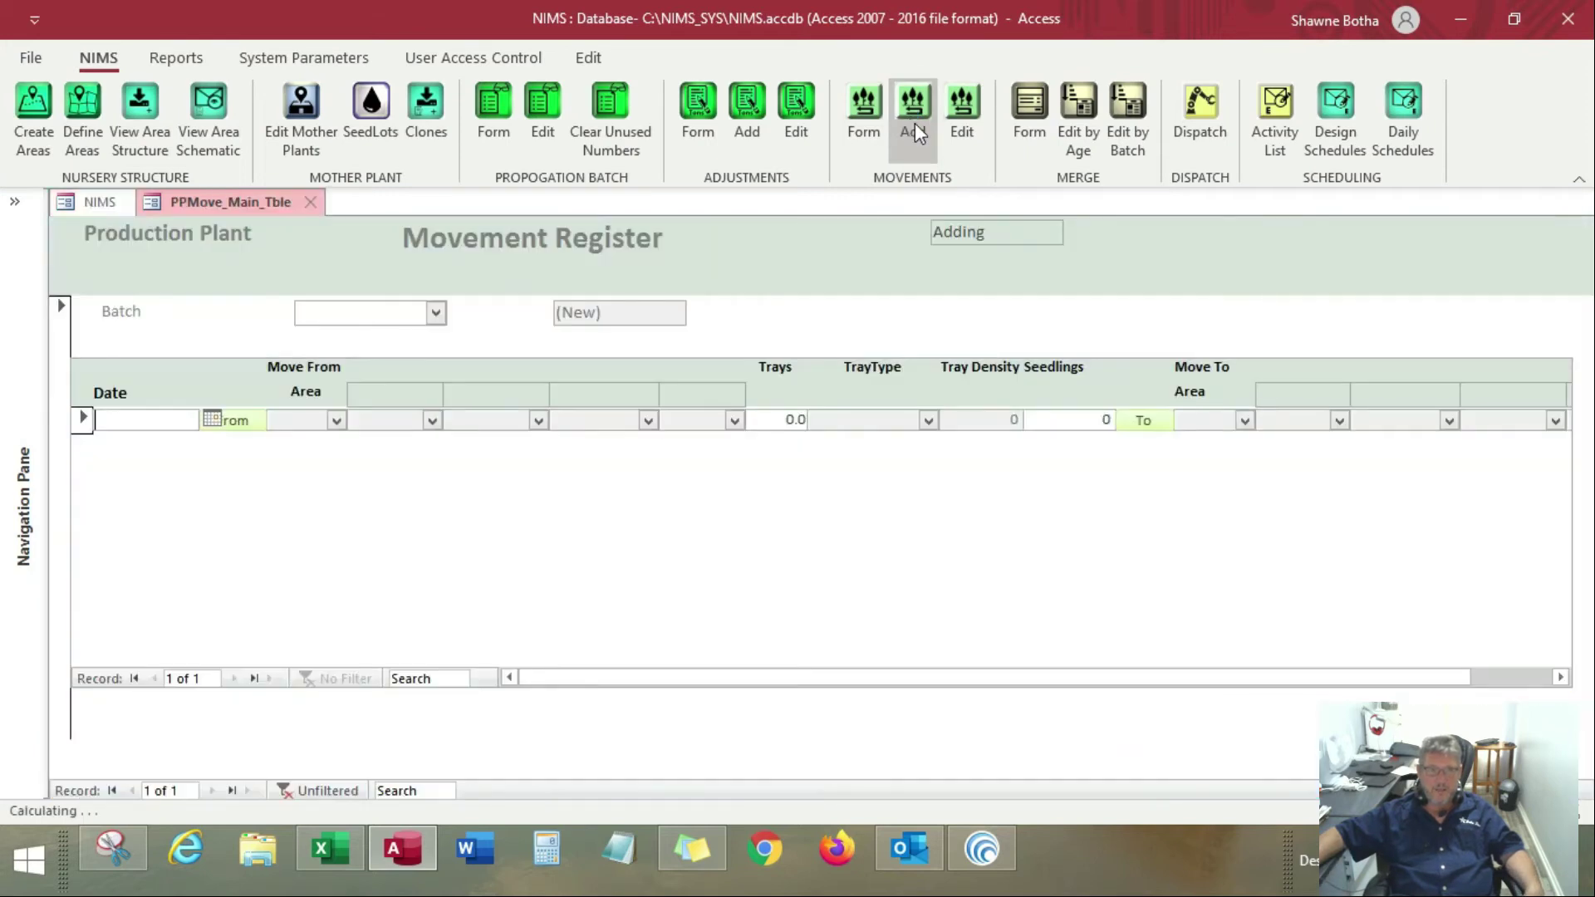
left_click(436, 313)
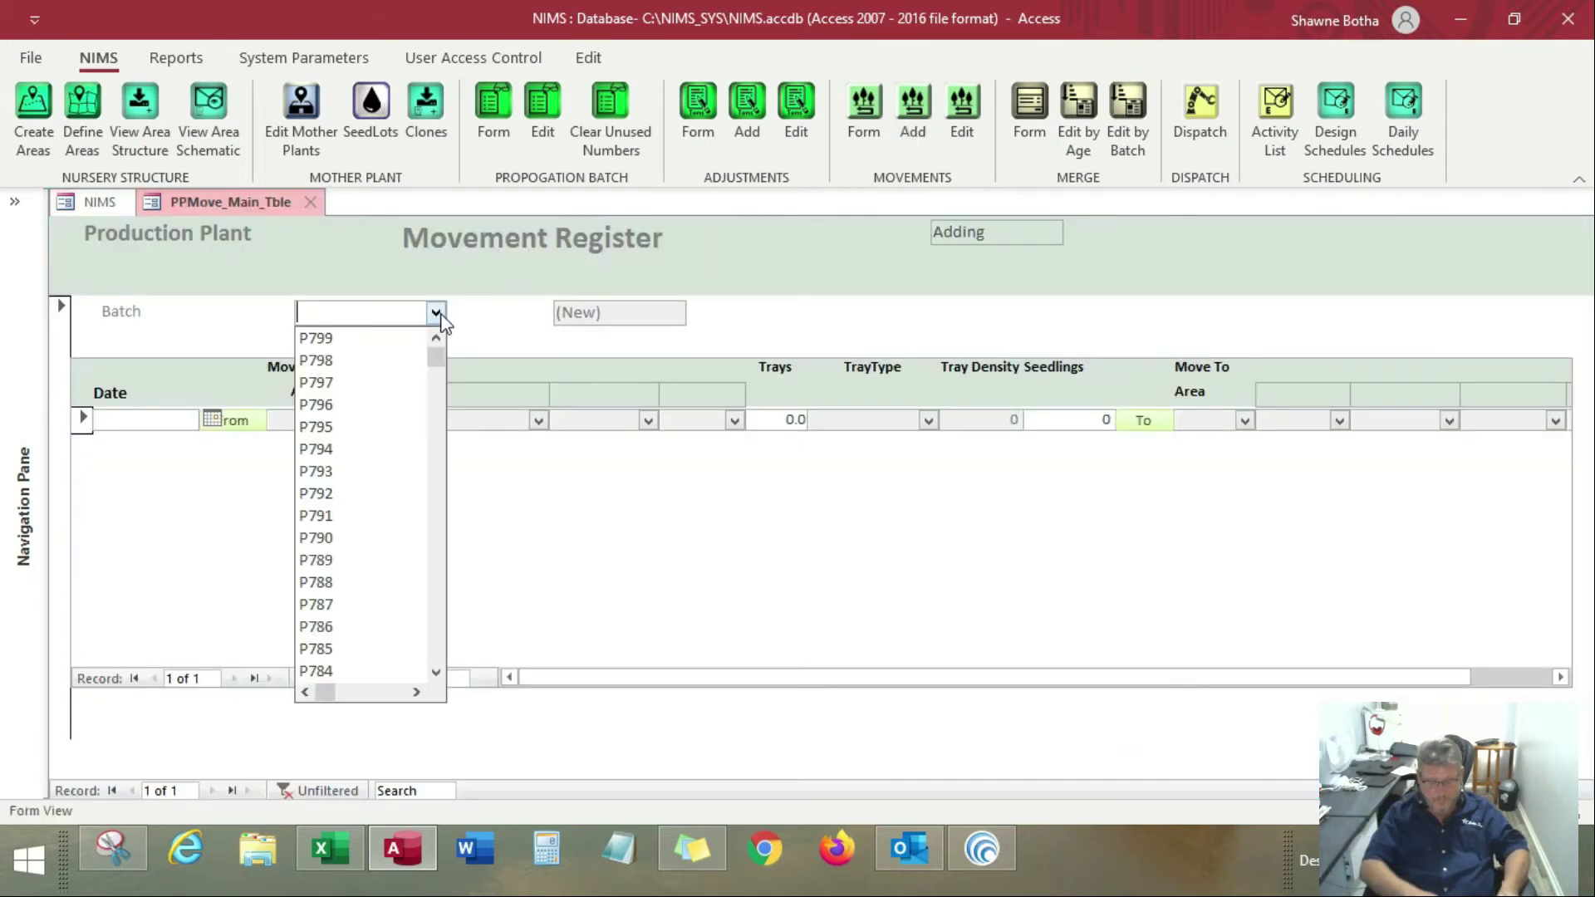
type("P")
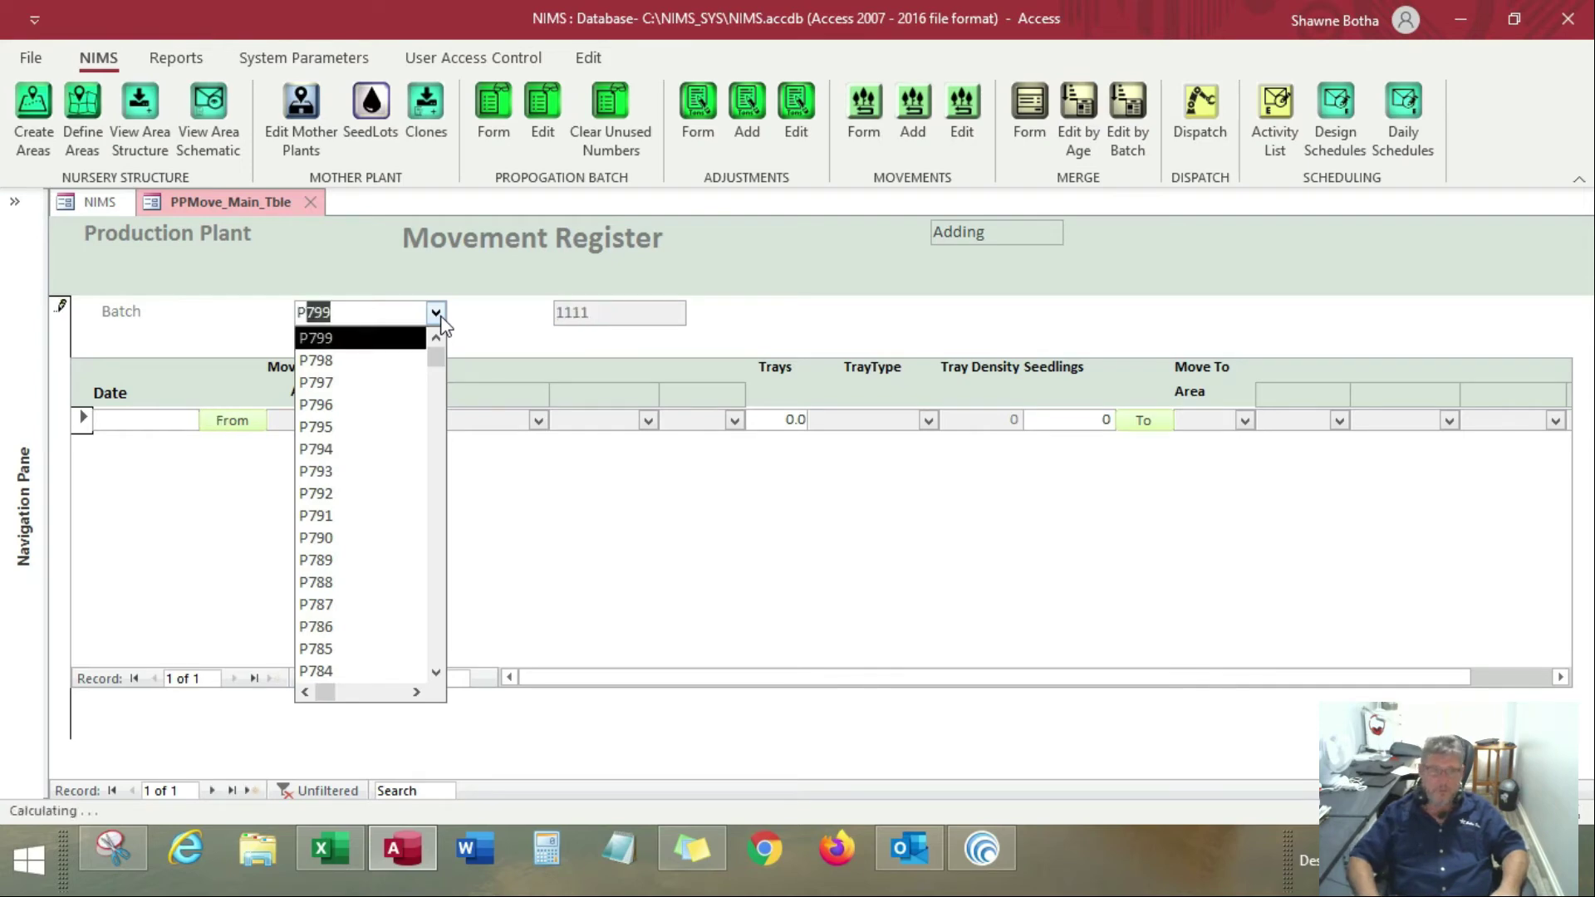
type("657")
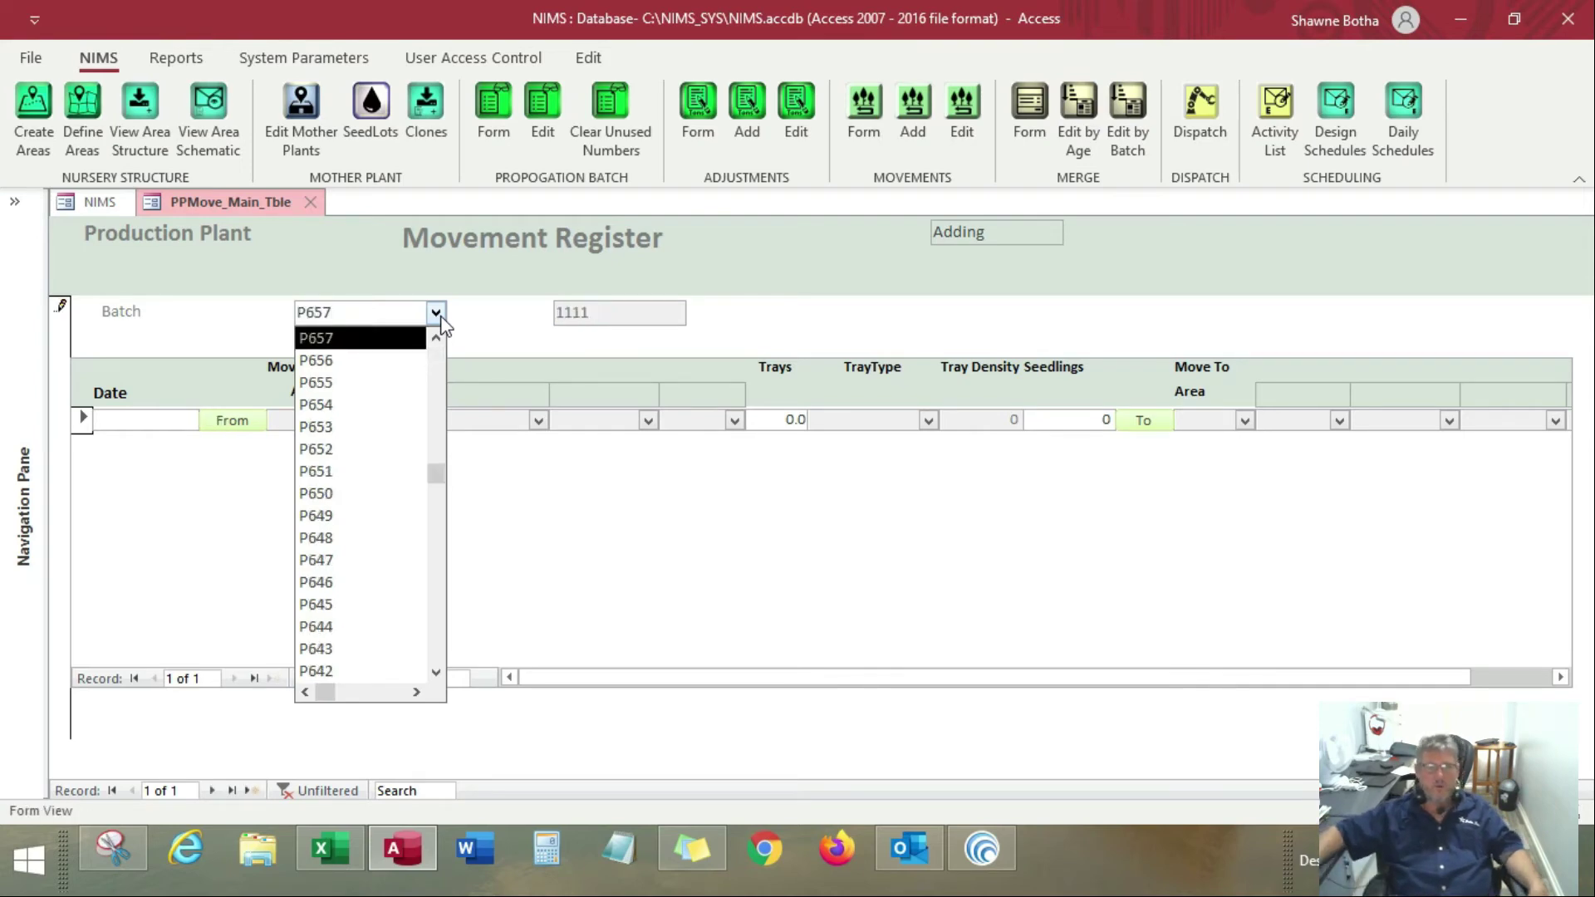
key("Return")
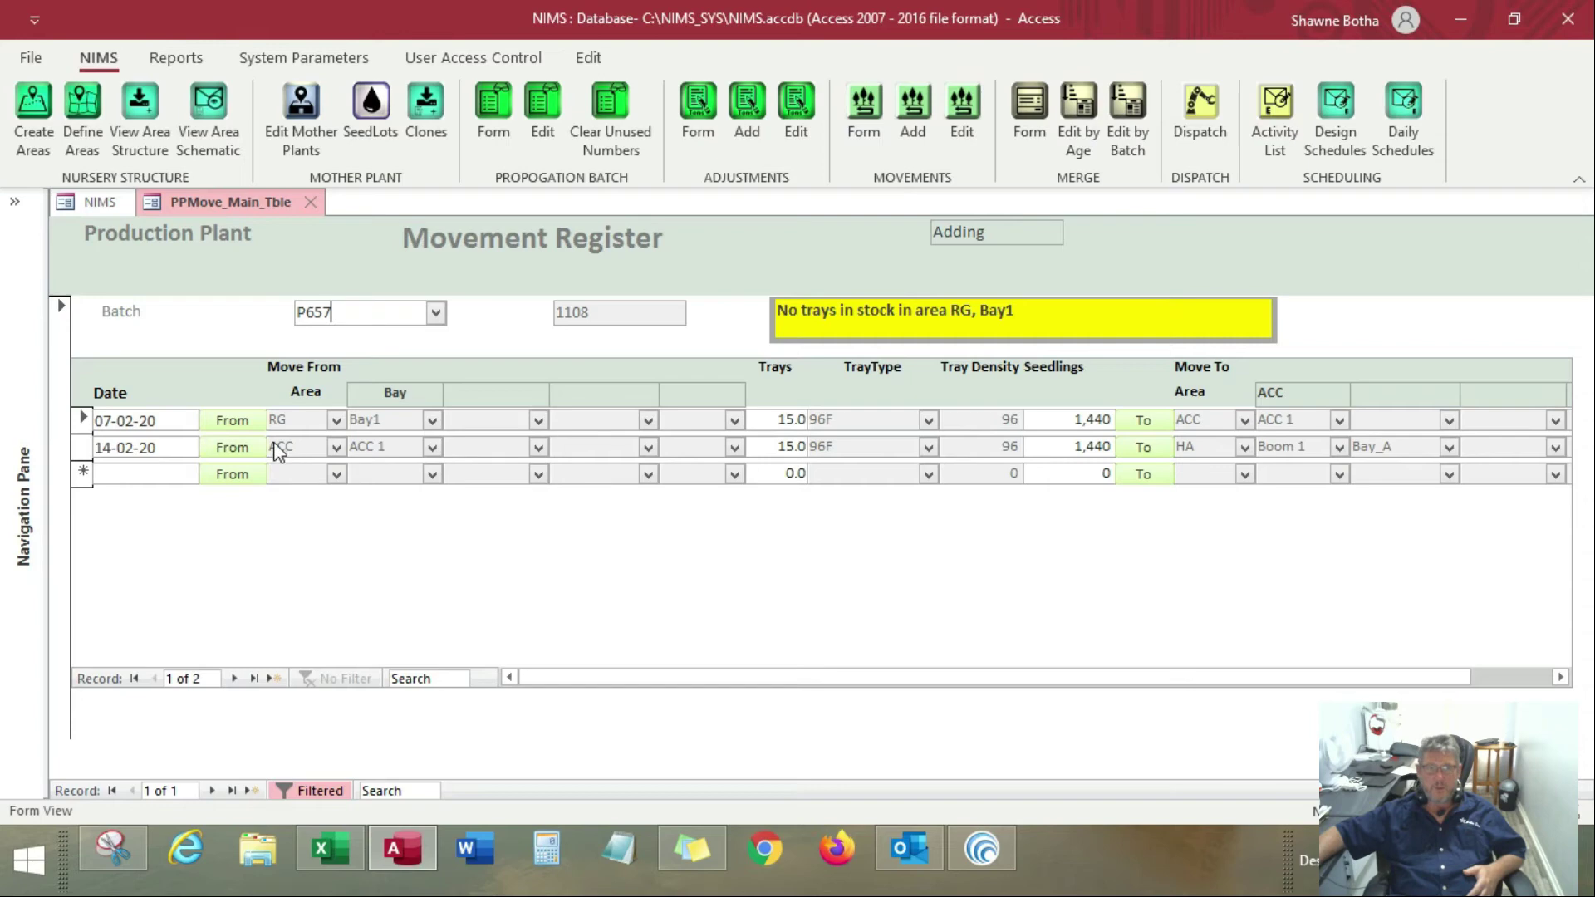
left_click(313, 204)
Reopen the movement record of batch P657 for editing
left_click(960, 106)
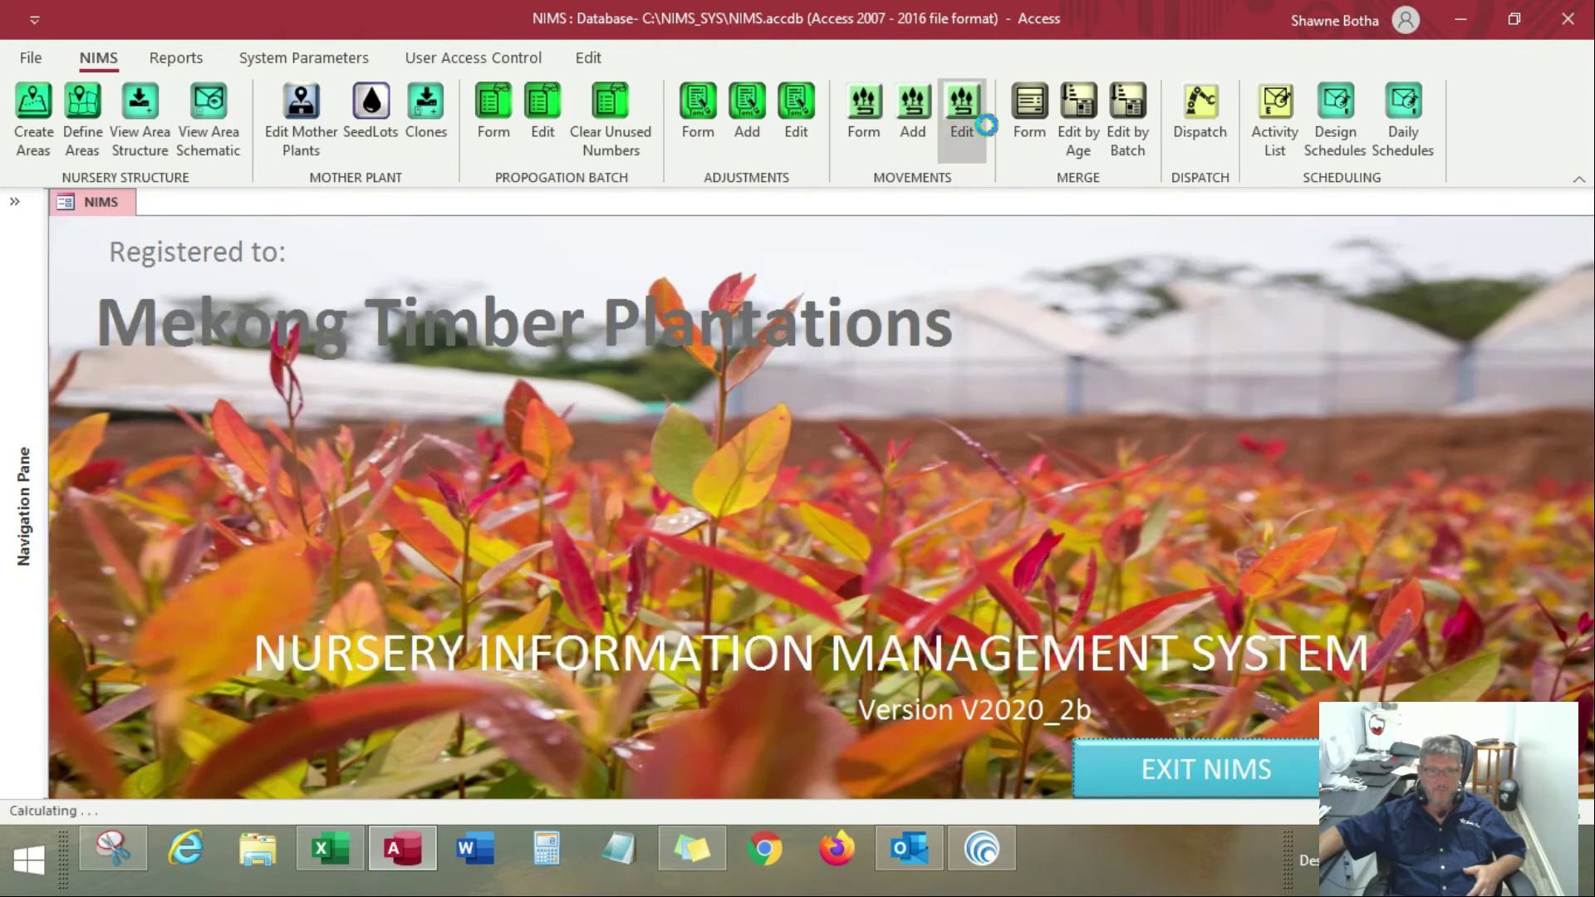
left_click(586, 272)
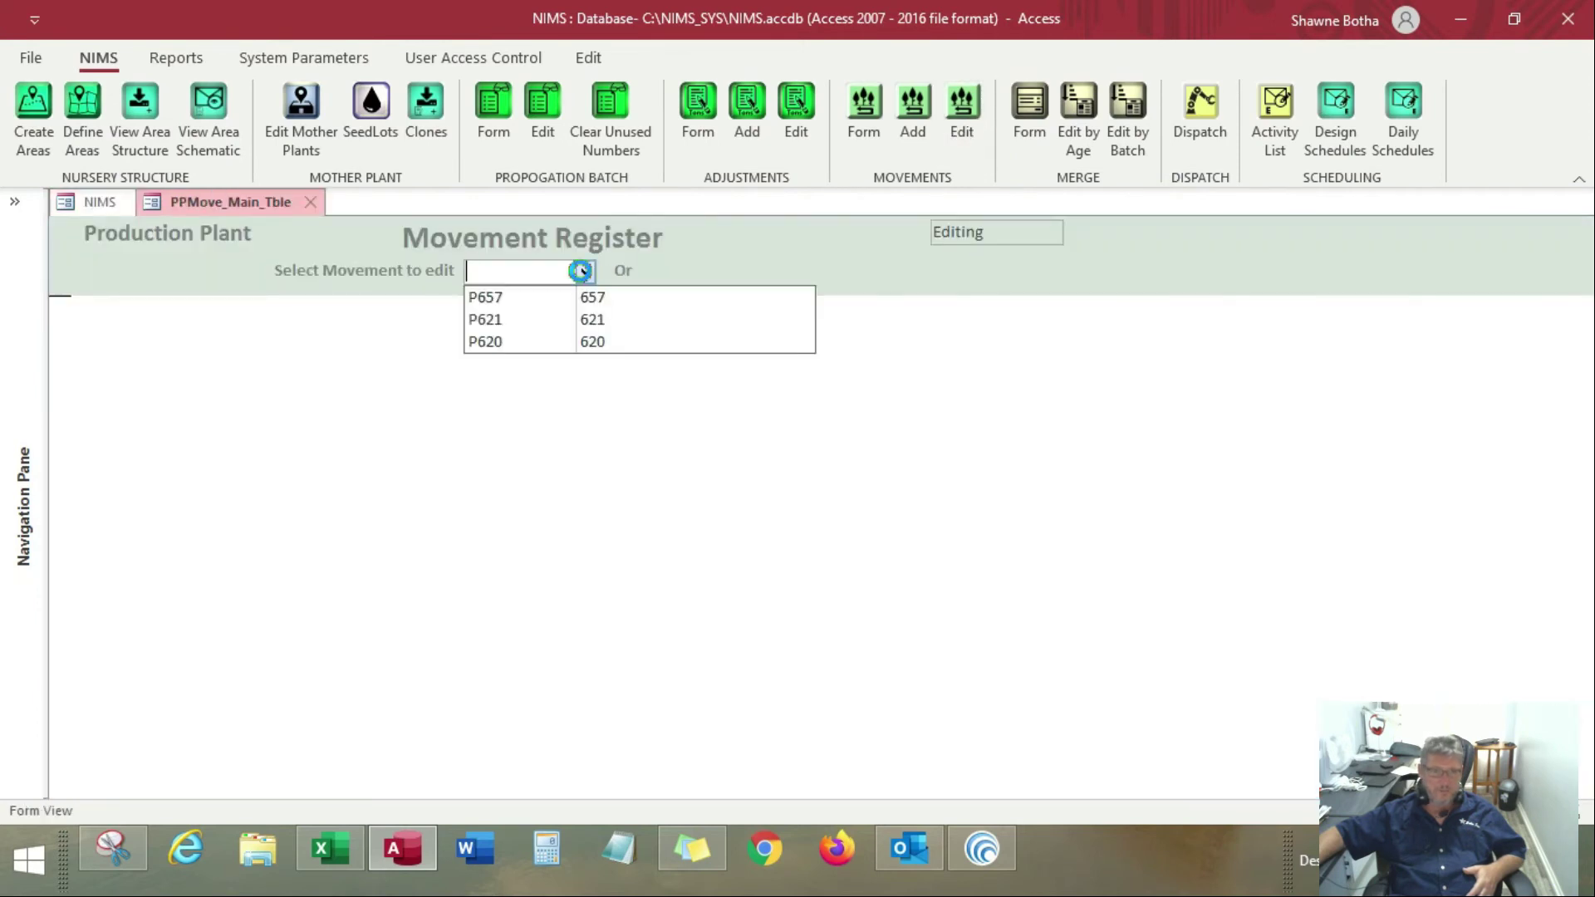
left_click(498, 295)
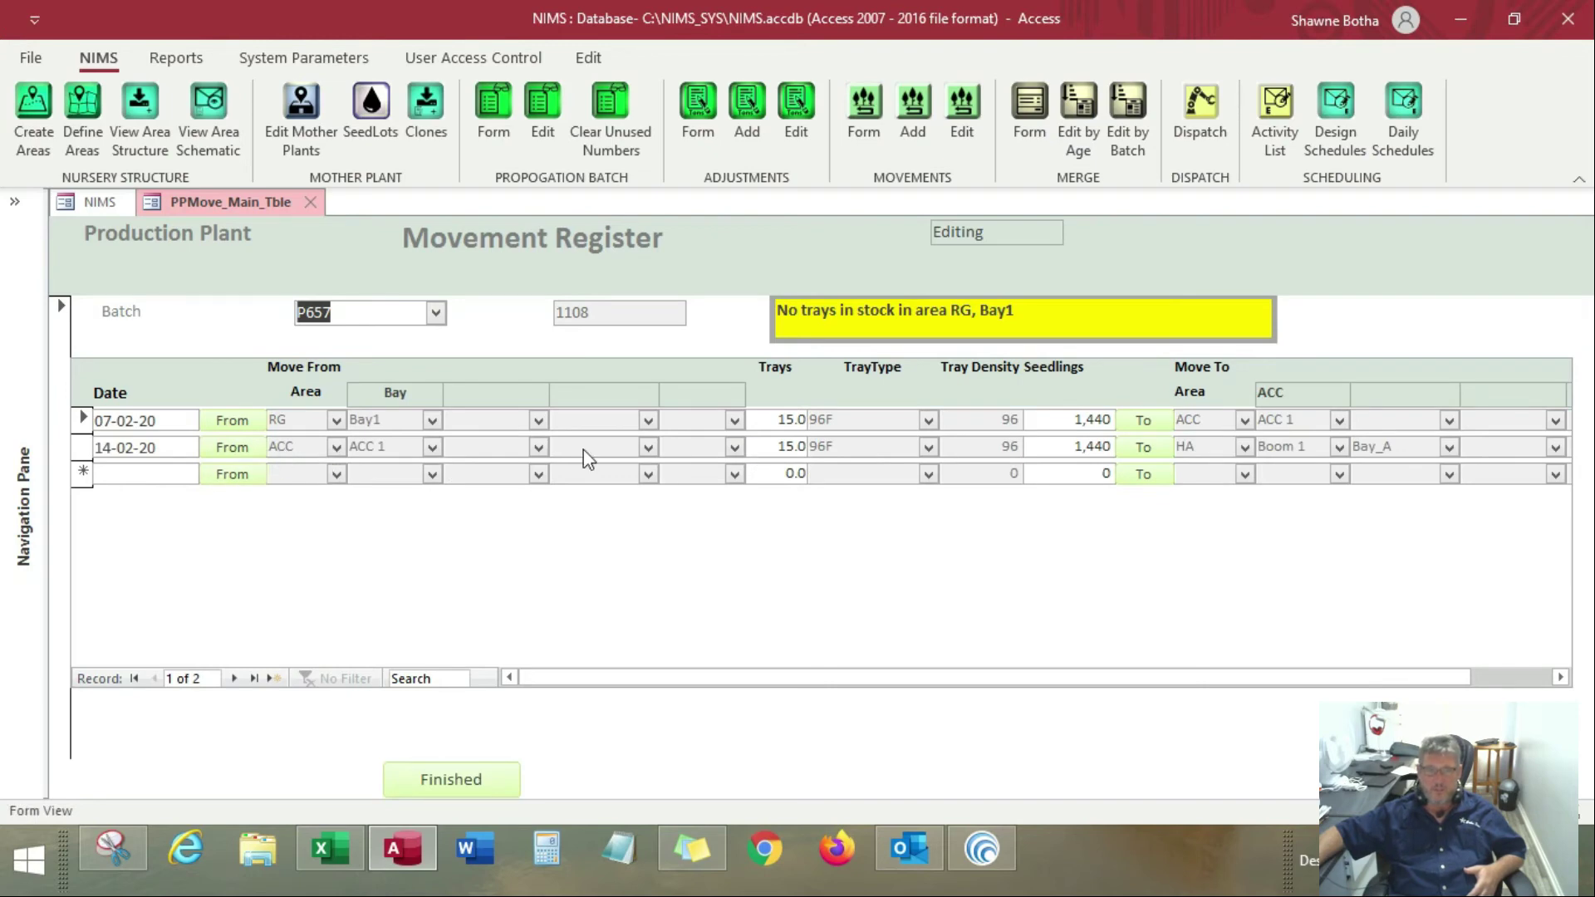
View the stock areas offered as source for the 14-02-20 movement and leave the selection without choosing one
left_click(241, 453)
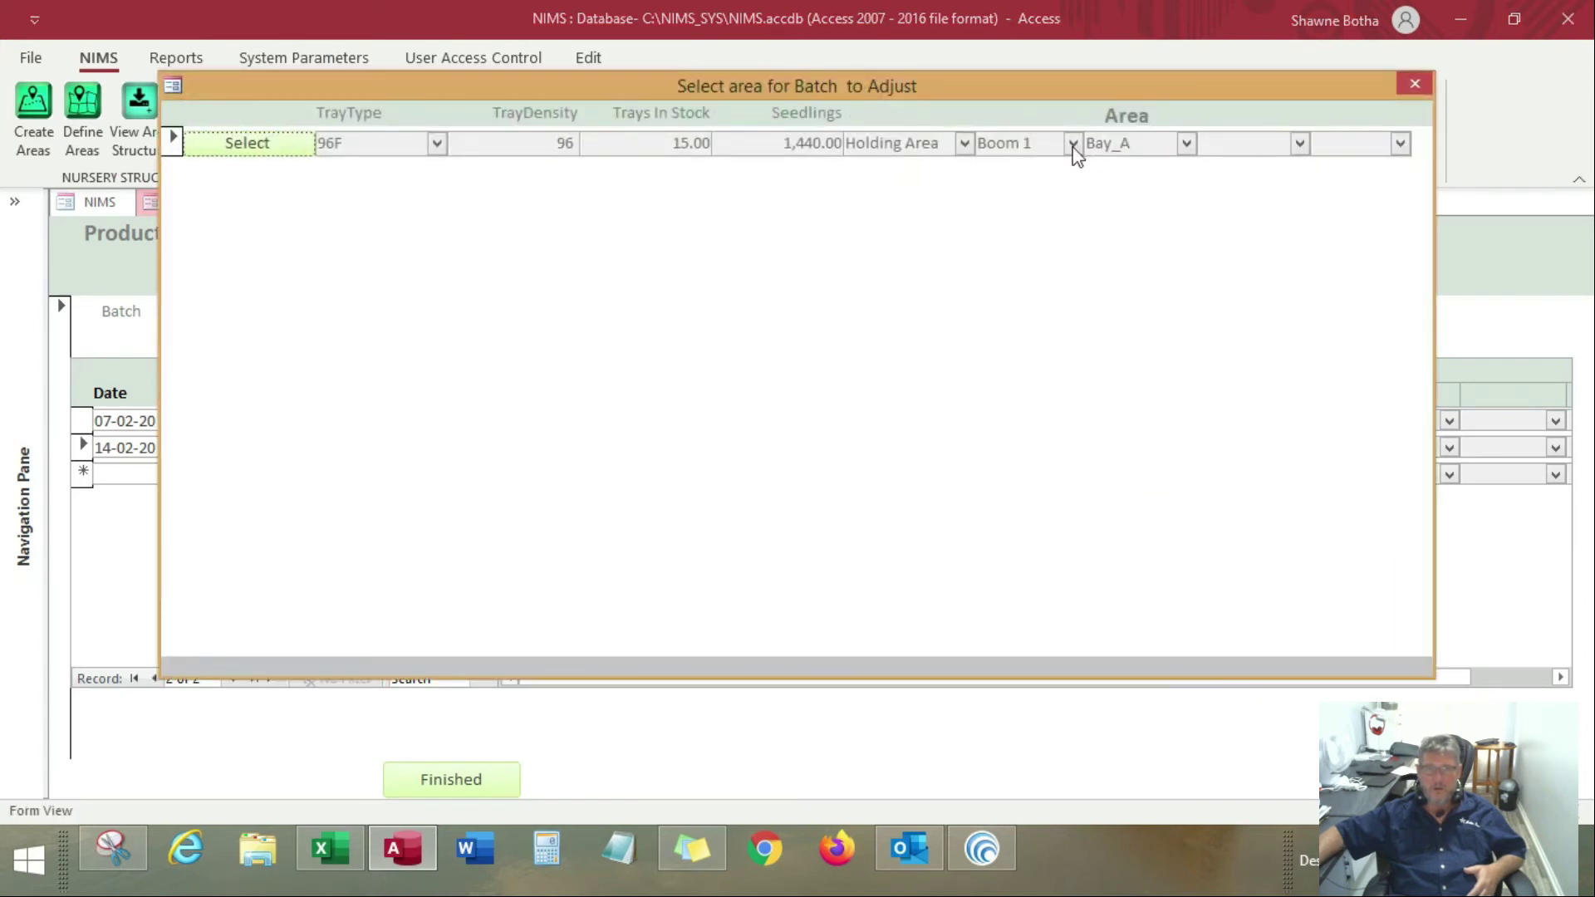
left_click(1418, 81)
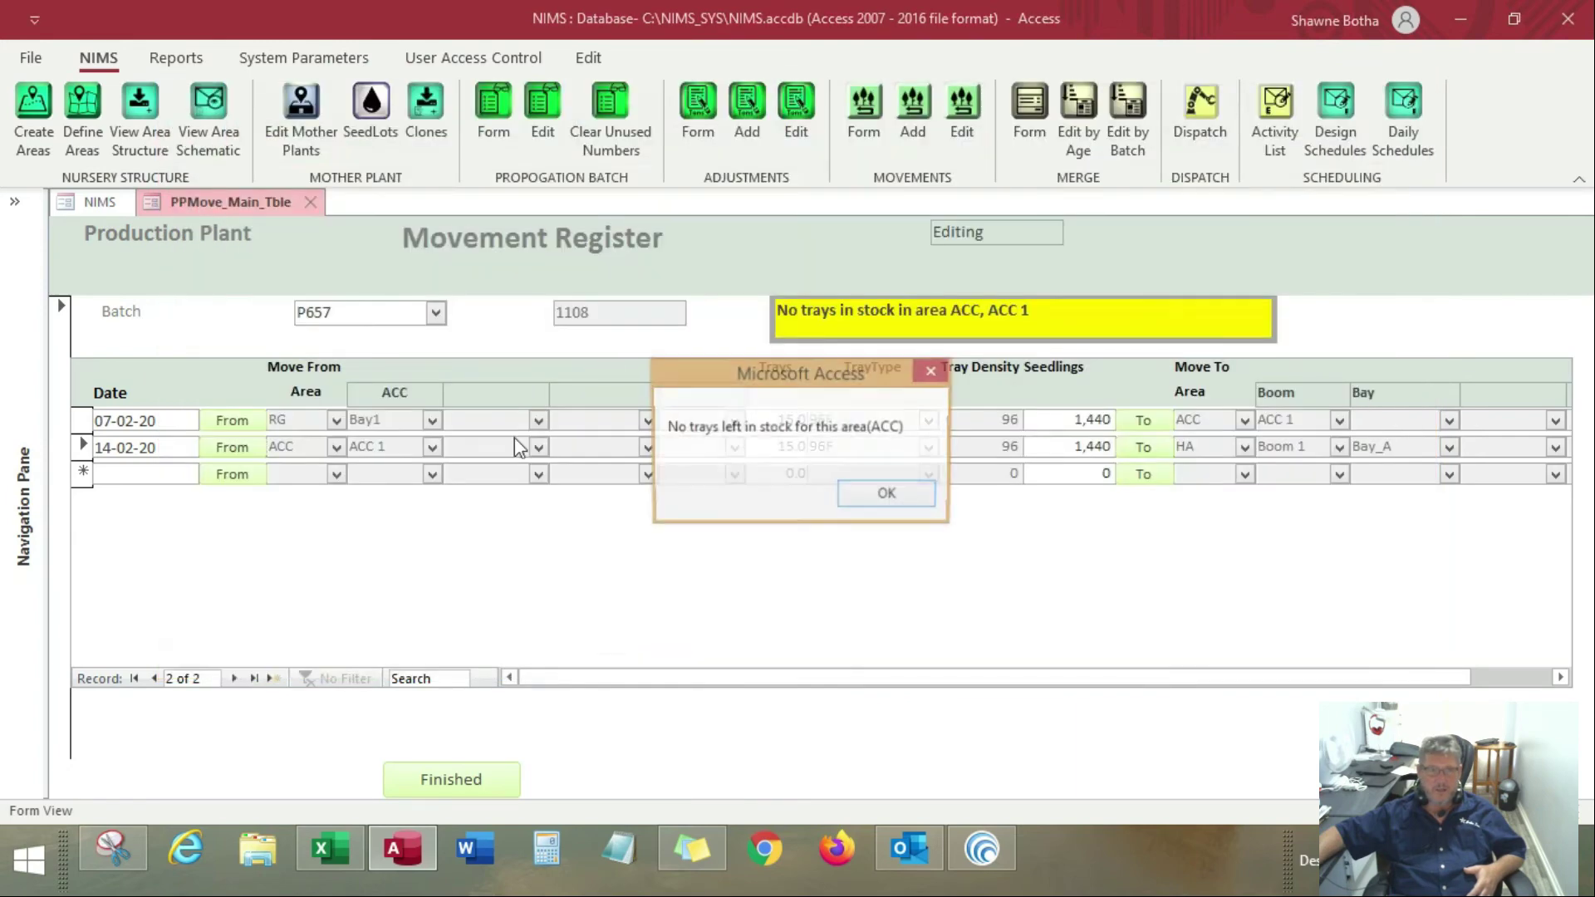
left_click(875, 500)
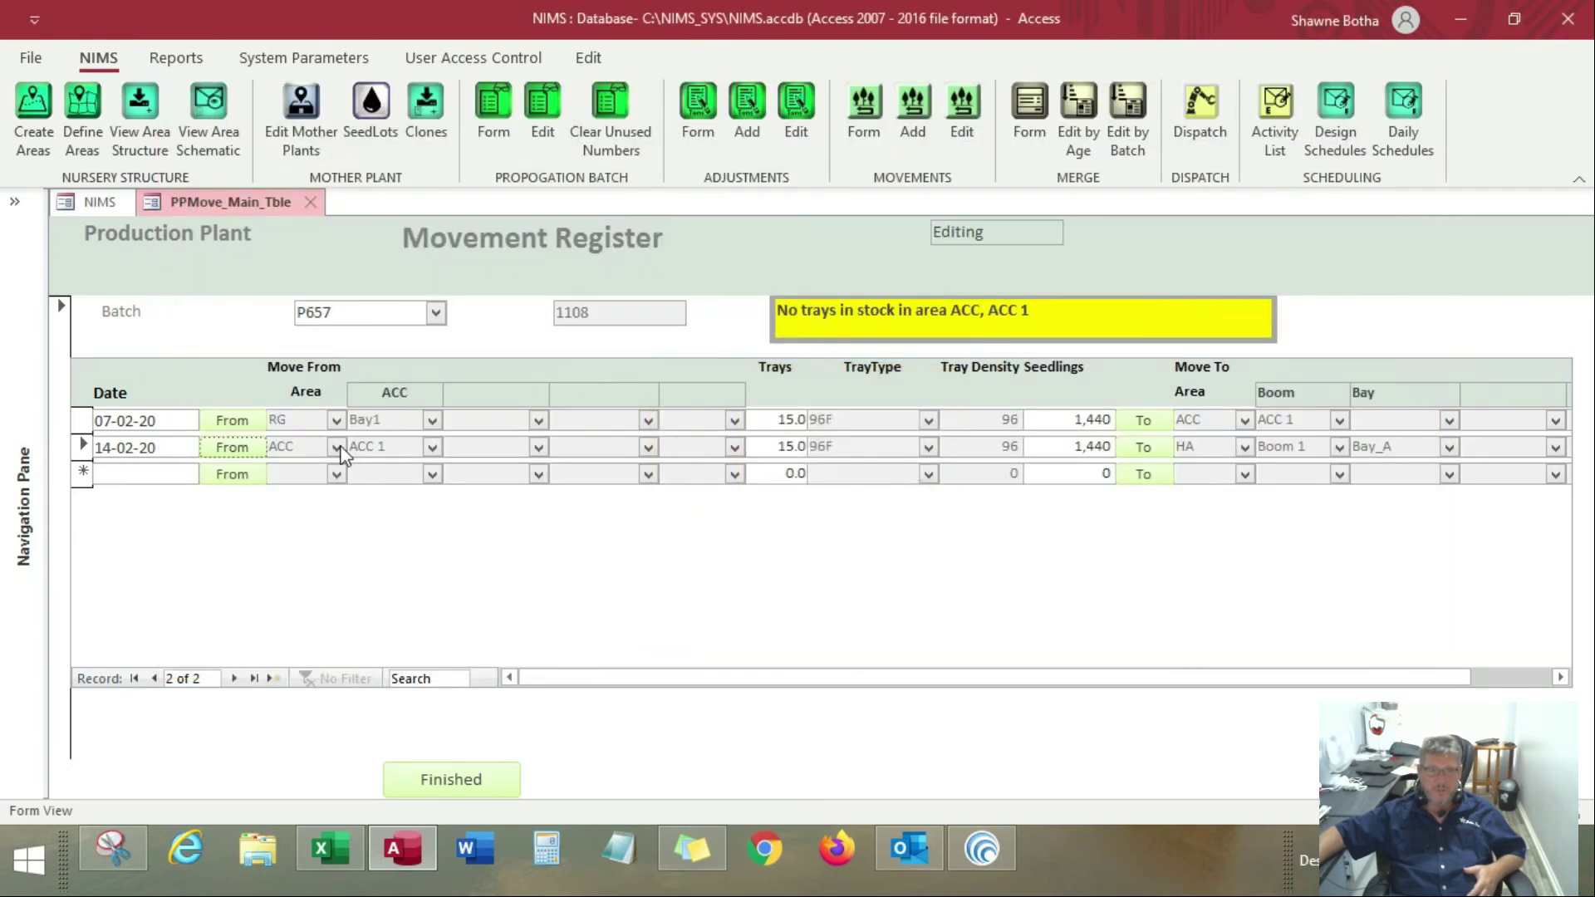
Delete the 14-02-20 movement line from batch P657
left_click(83, 446)
right_click(87, 447)
left_click(175, 462)
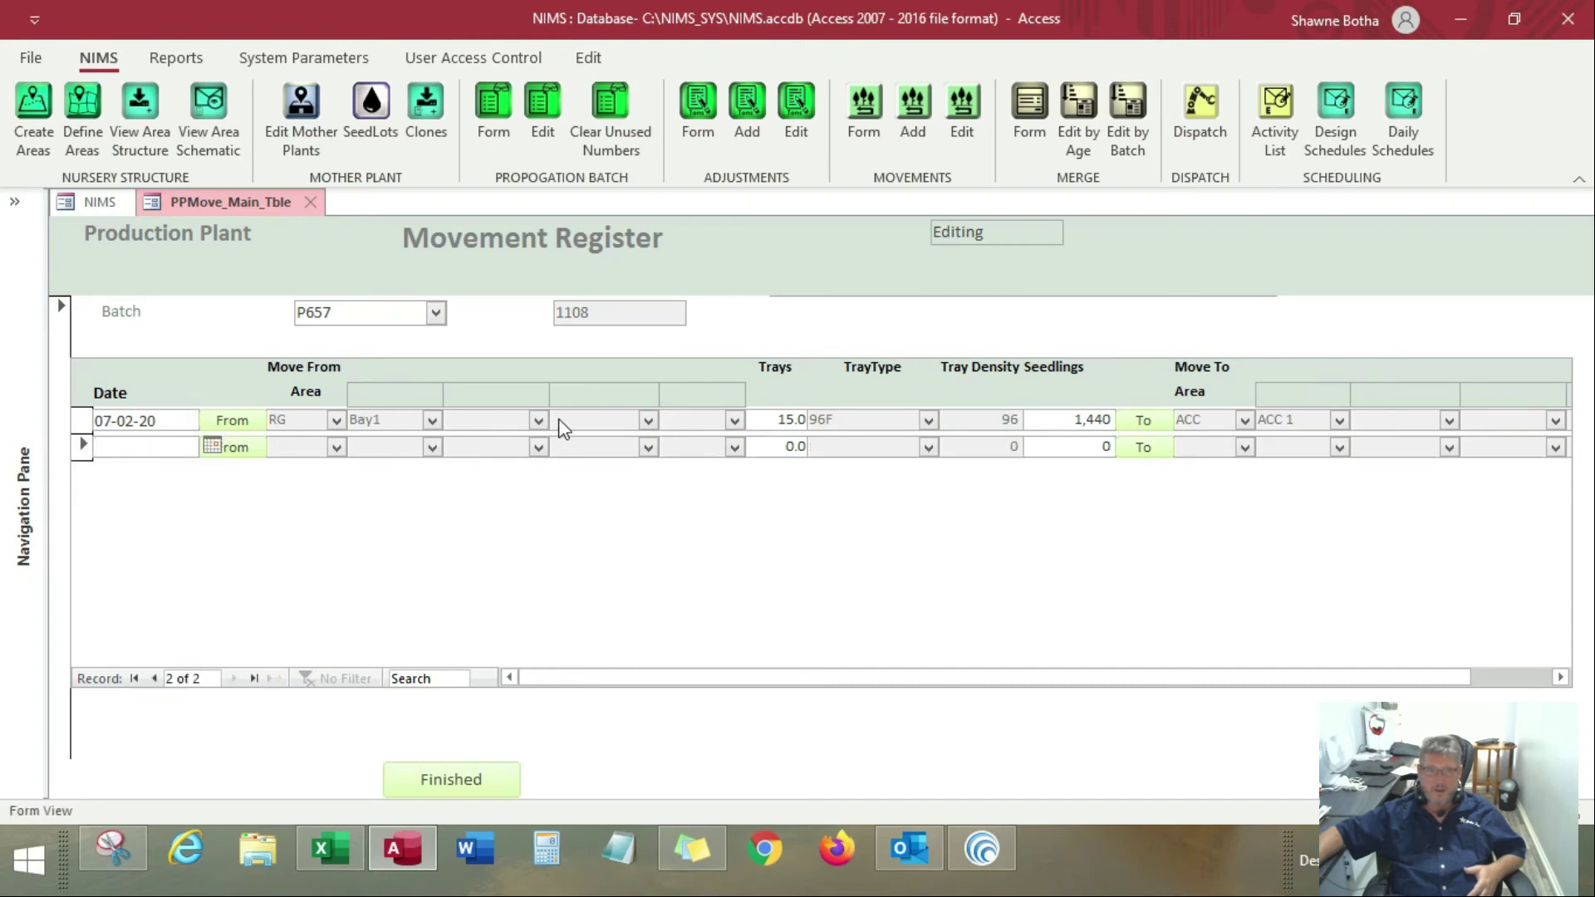
Add a new movement line dated 15-02-20 with the stock in Acclimatising Area ACC 1 as its source
left_click(212, 450)
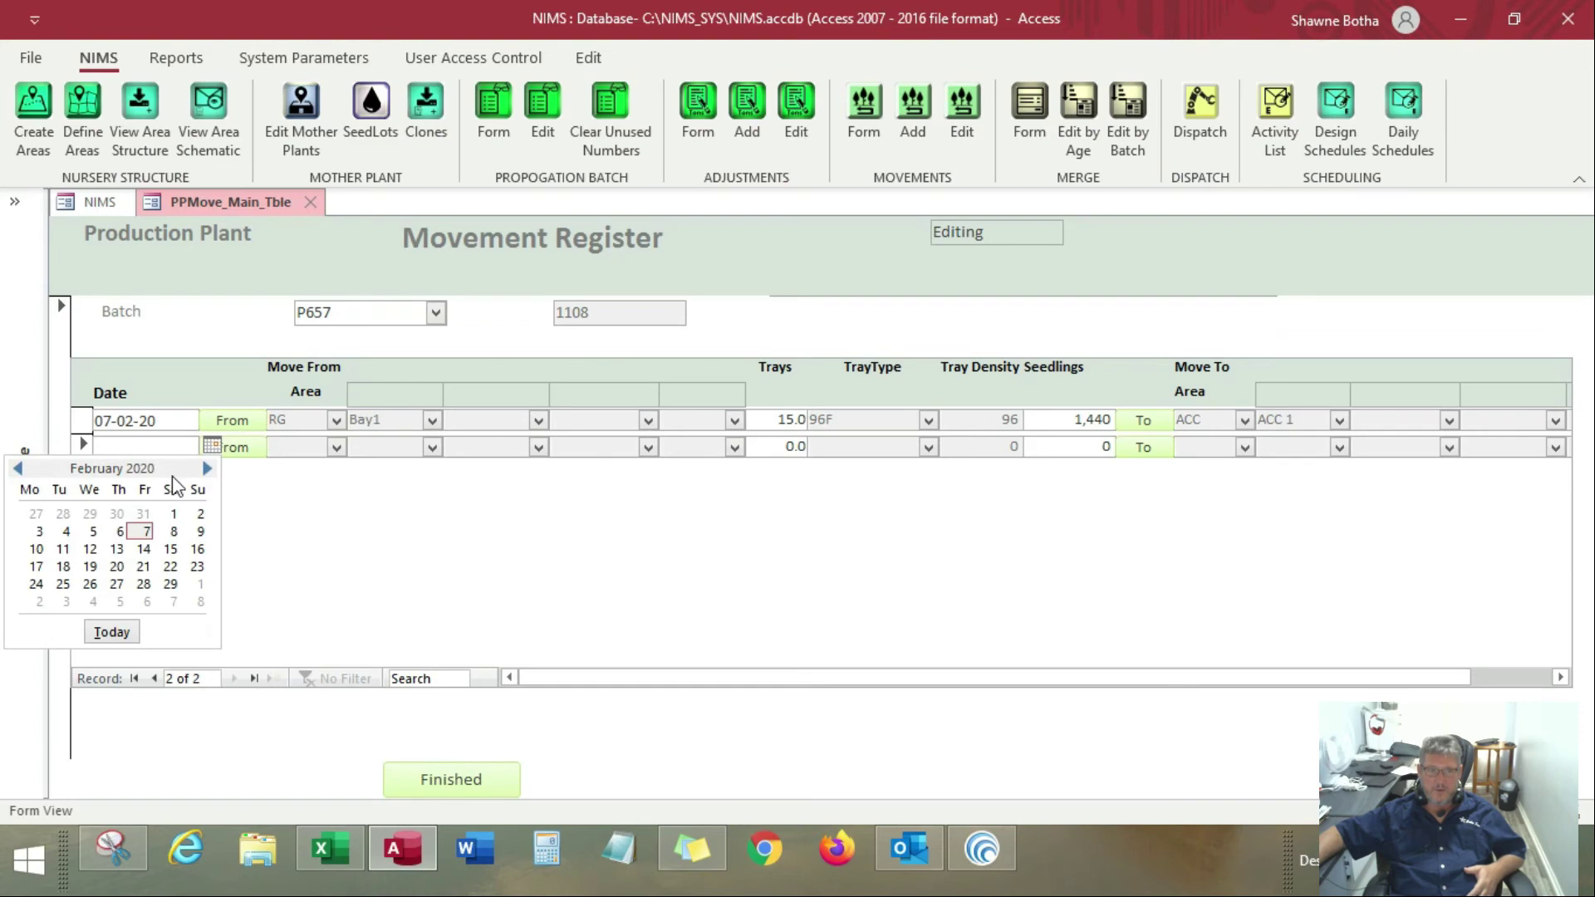
left_click(173, 531)
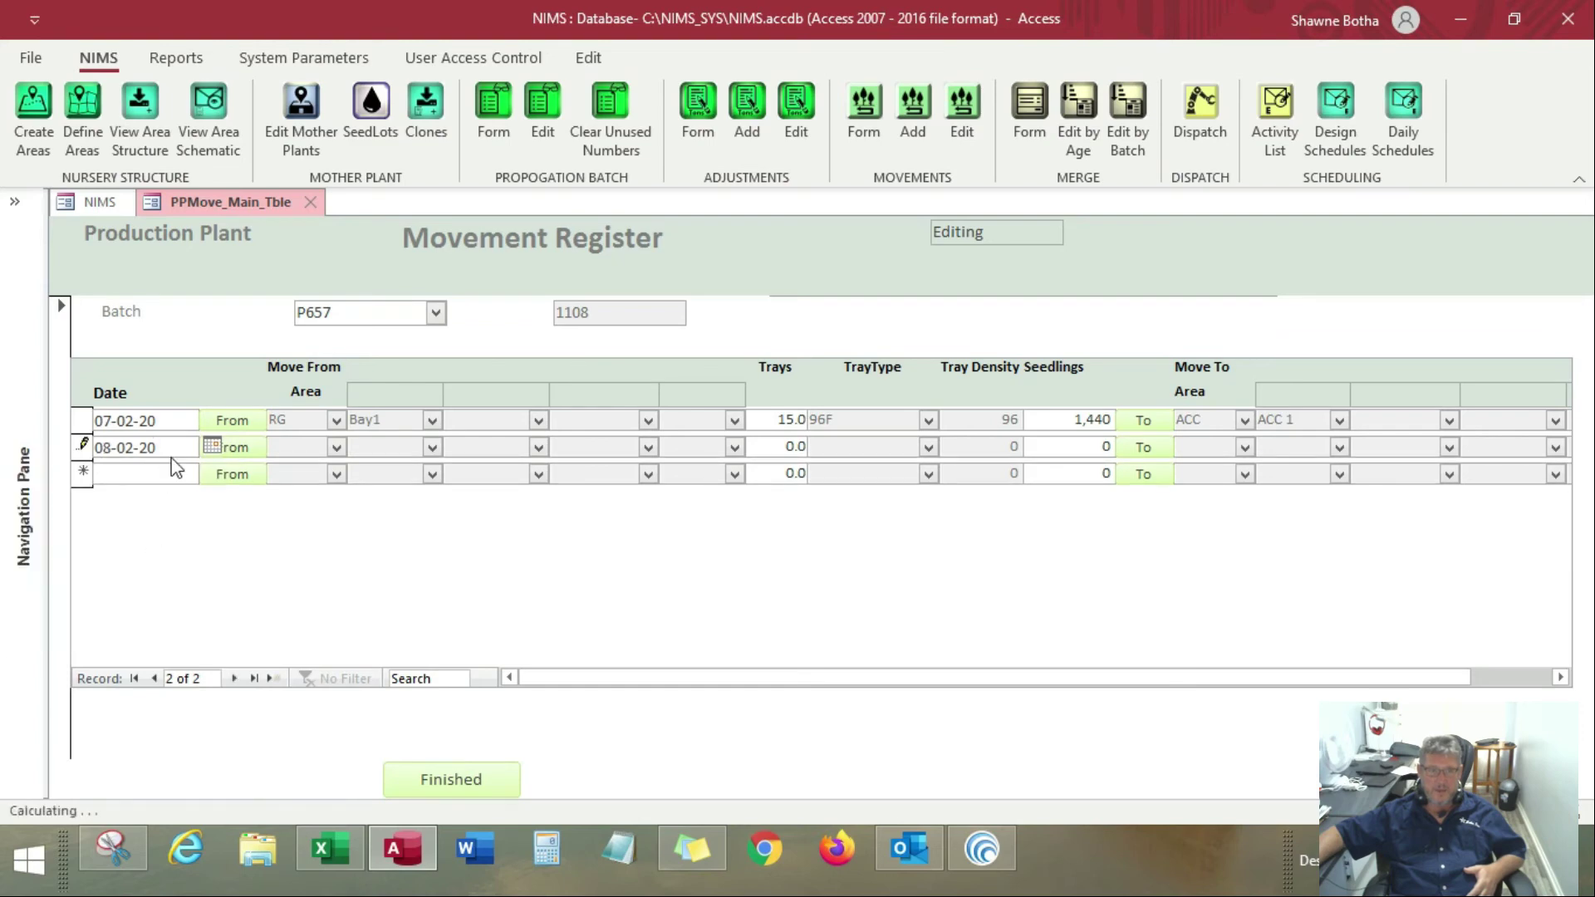
left_click(212, 447)
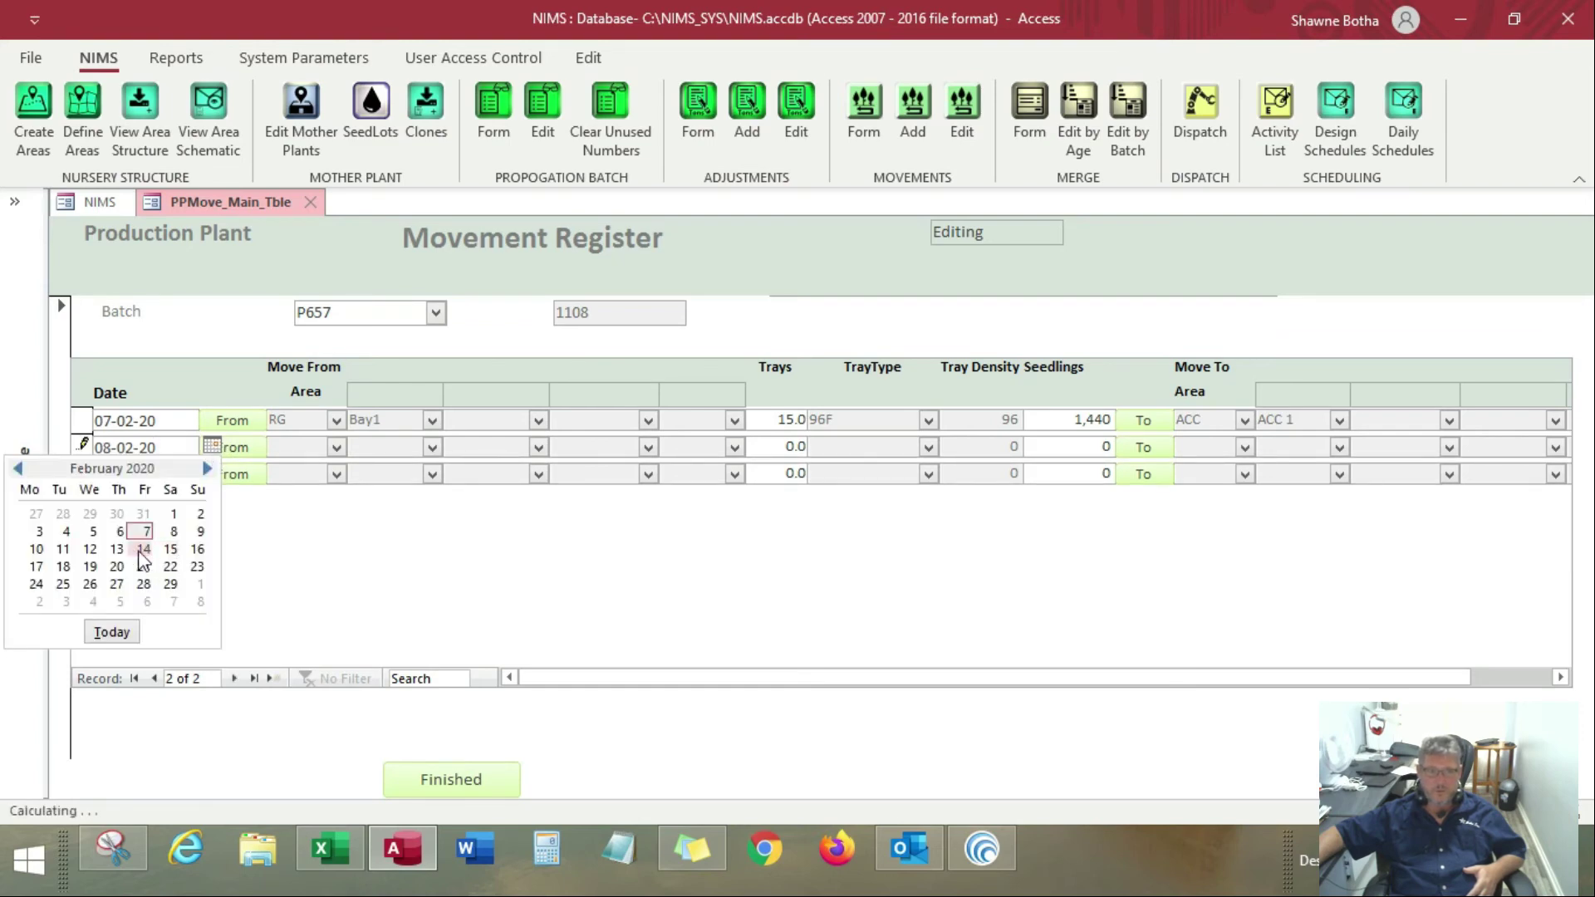
left_click(171, 549)
left_click(237, 449)
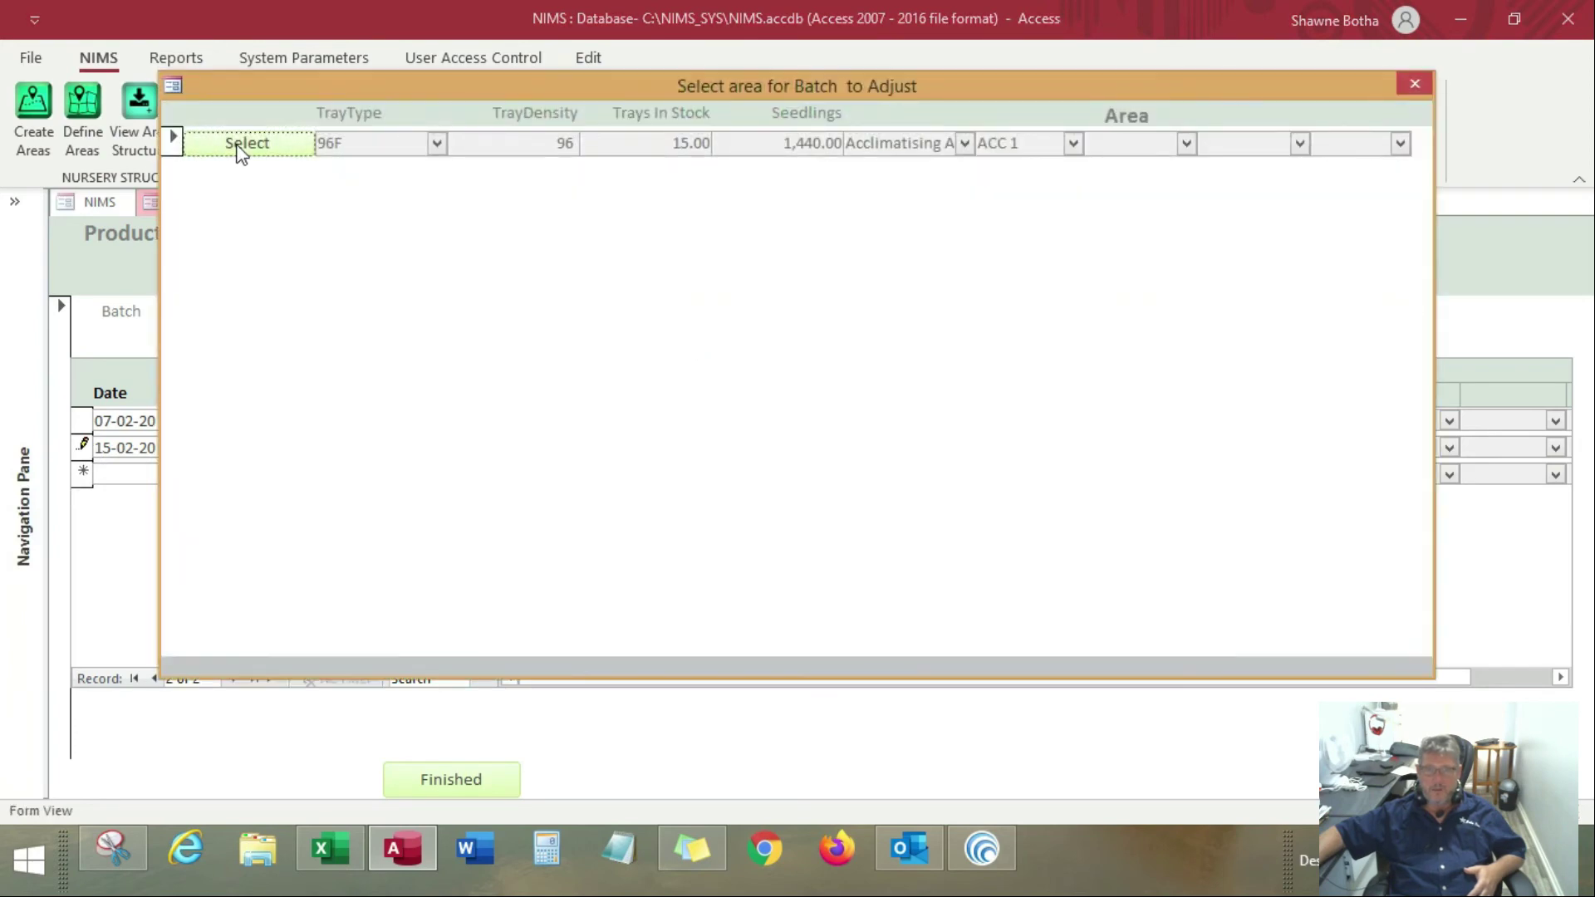
left_click(241, 145)
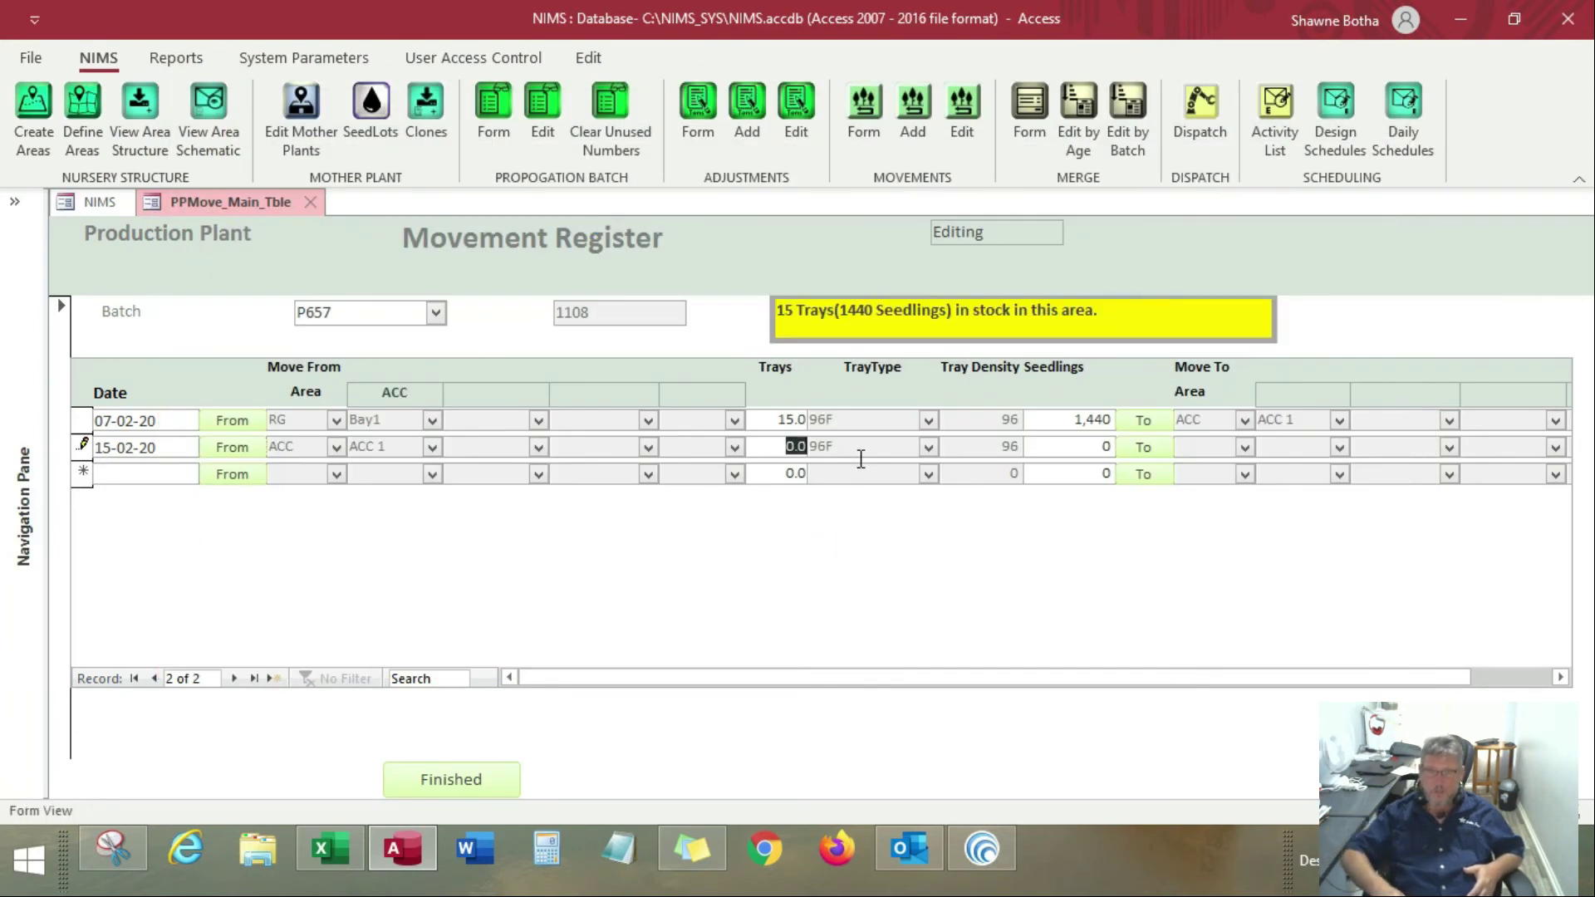
Set the new movement's quantity to 15 trays and its destination to area HA, Boom 1, Bay_A
type("15")
key("Tab")
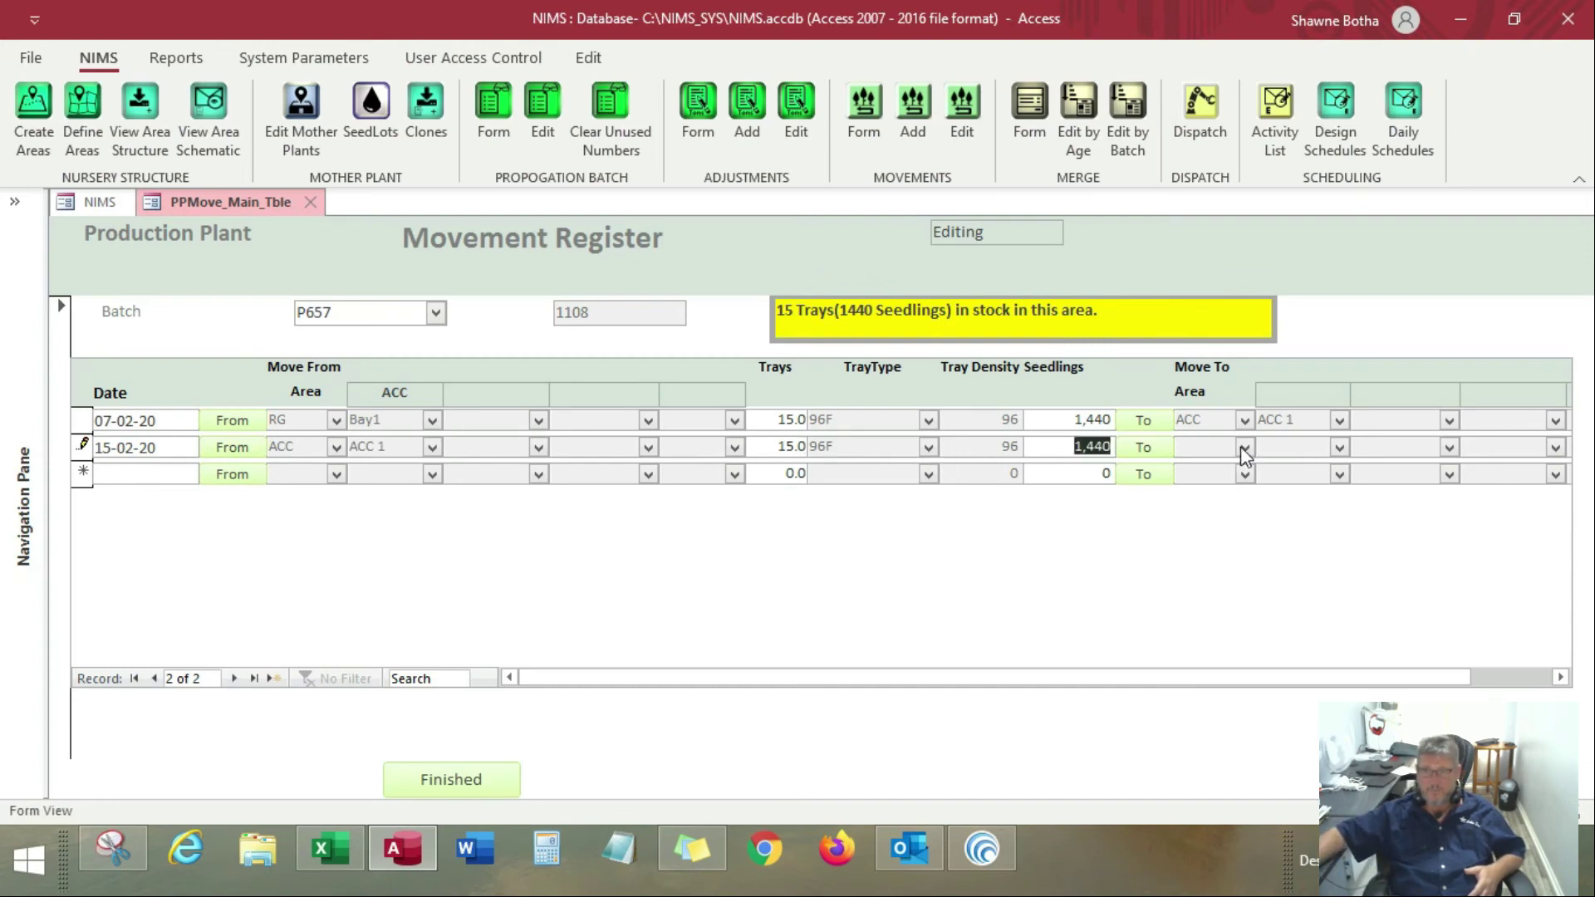
left_click(1143, 447)
left_click(896, 266)
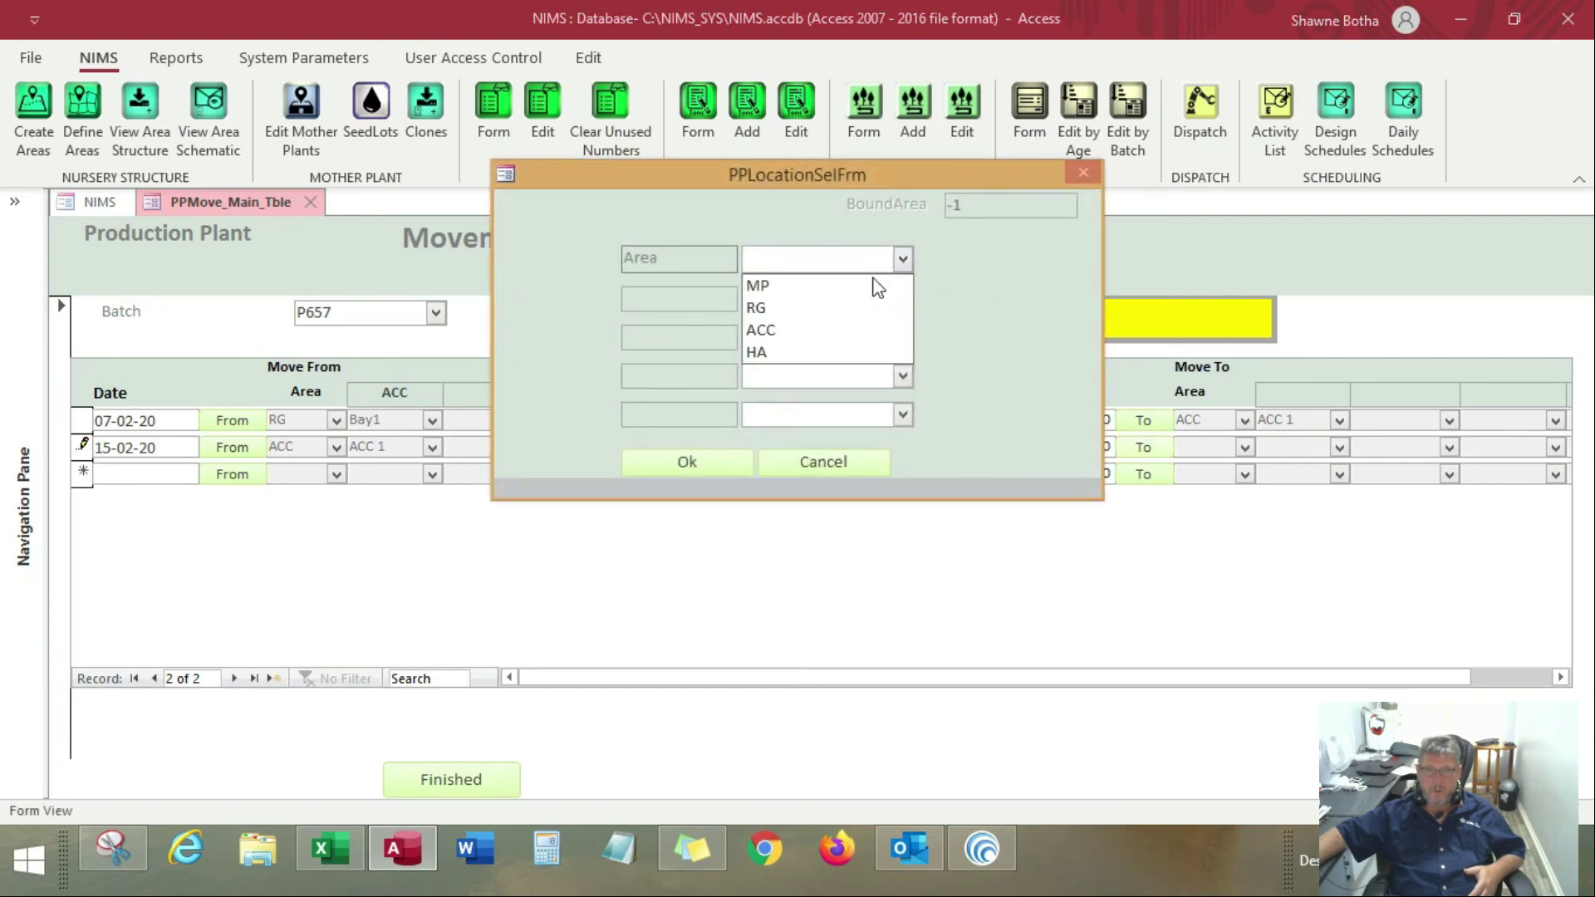
left_click(820, 357)
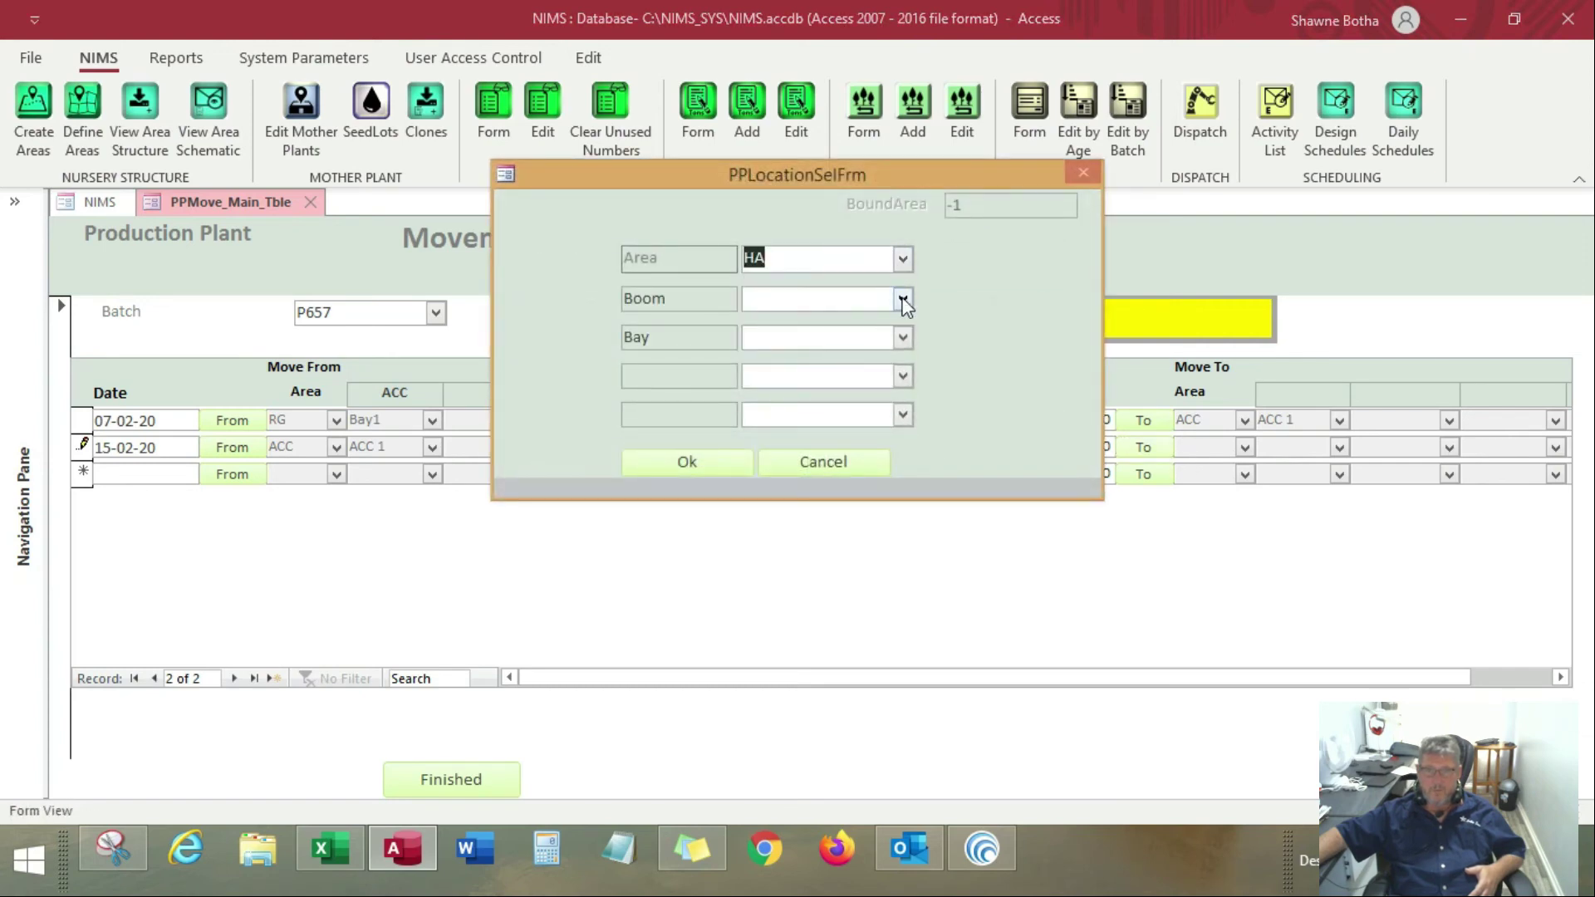
left_click(902, 299)
left_click(851, 326)
left_click(904, 337)
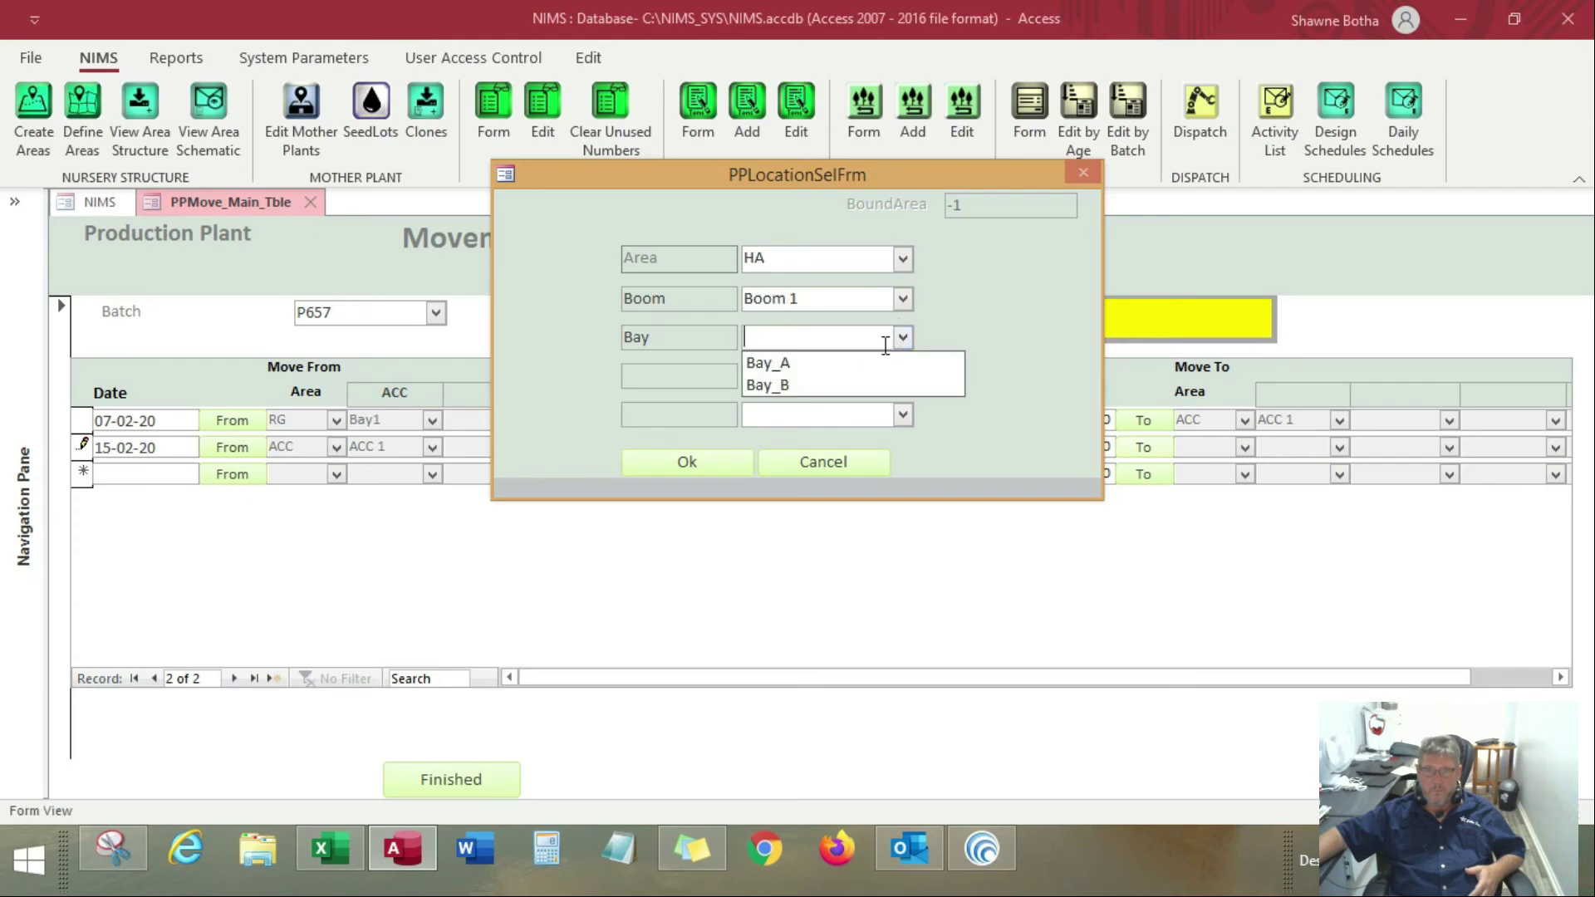
left_click(840, 360)
left_click(723, 467)
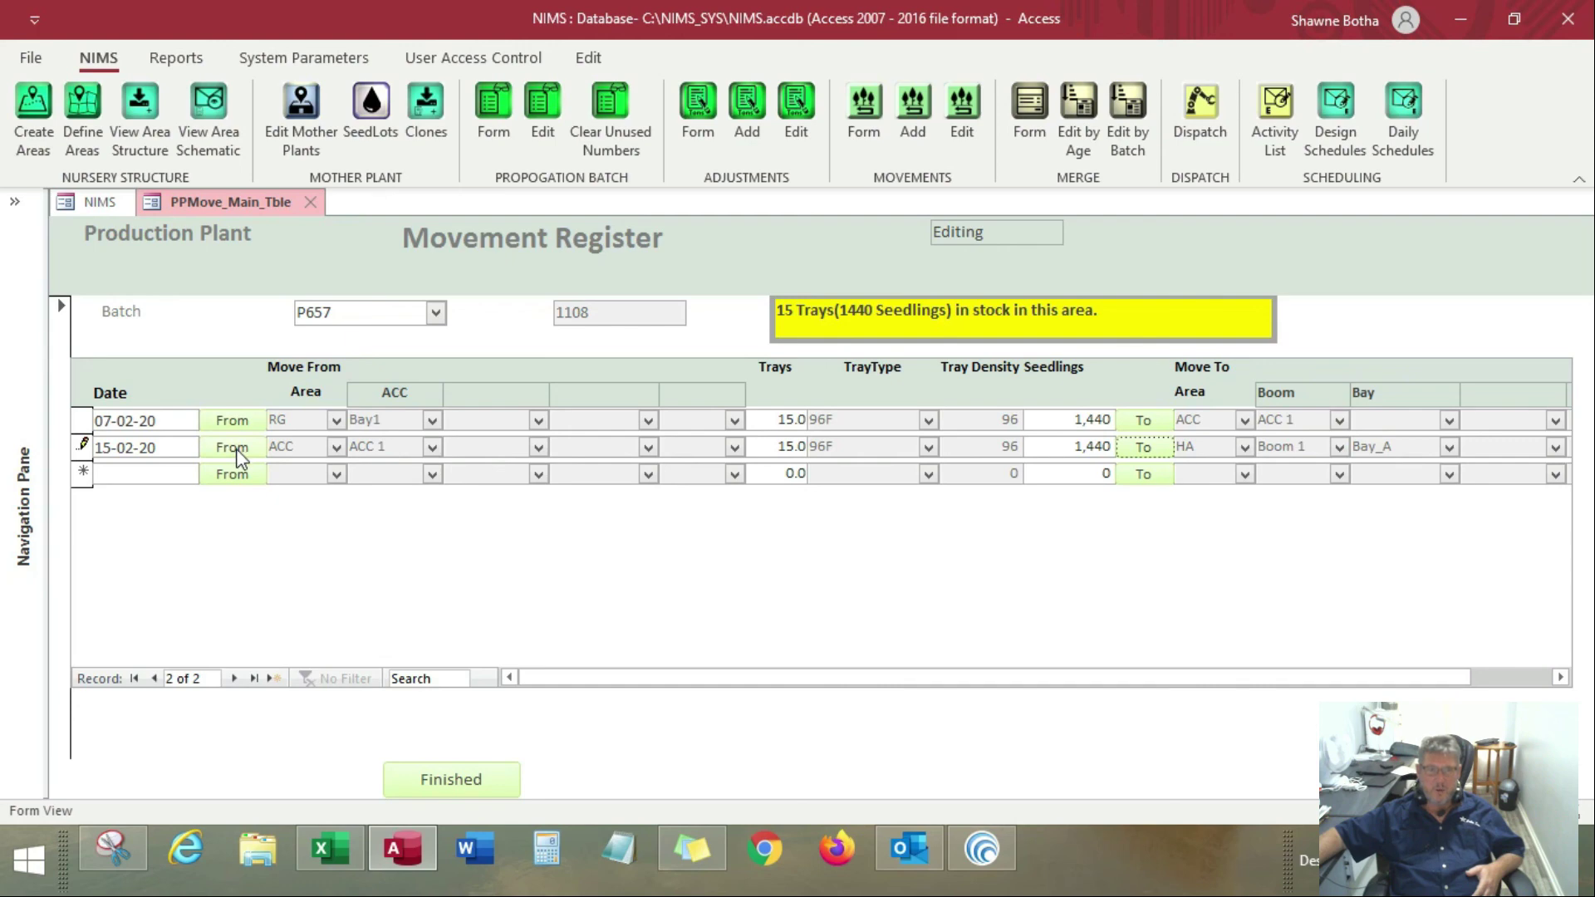
Start a third movement line dated 15-02-20, view the stock offered as its source, and cancel the selection
left_click(178, 471)
left_click(212, 471)
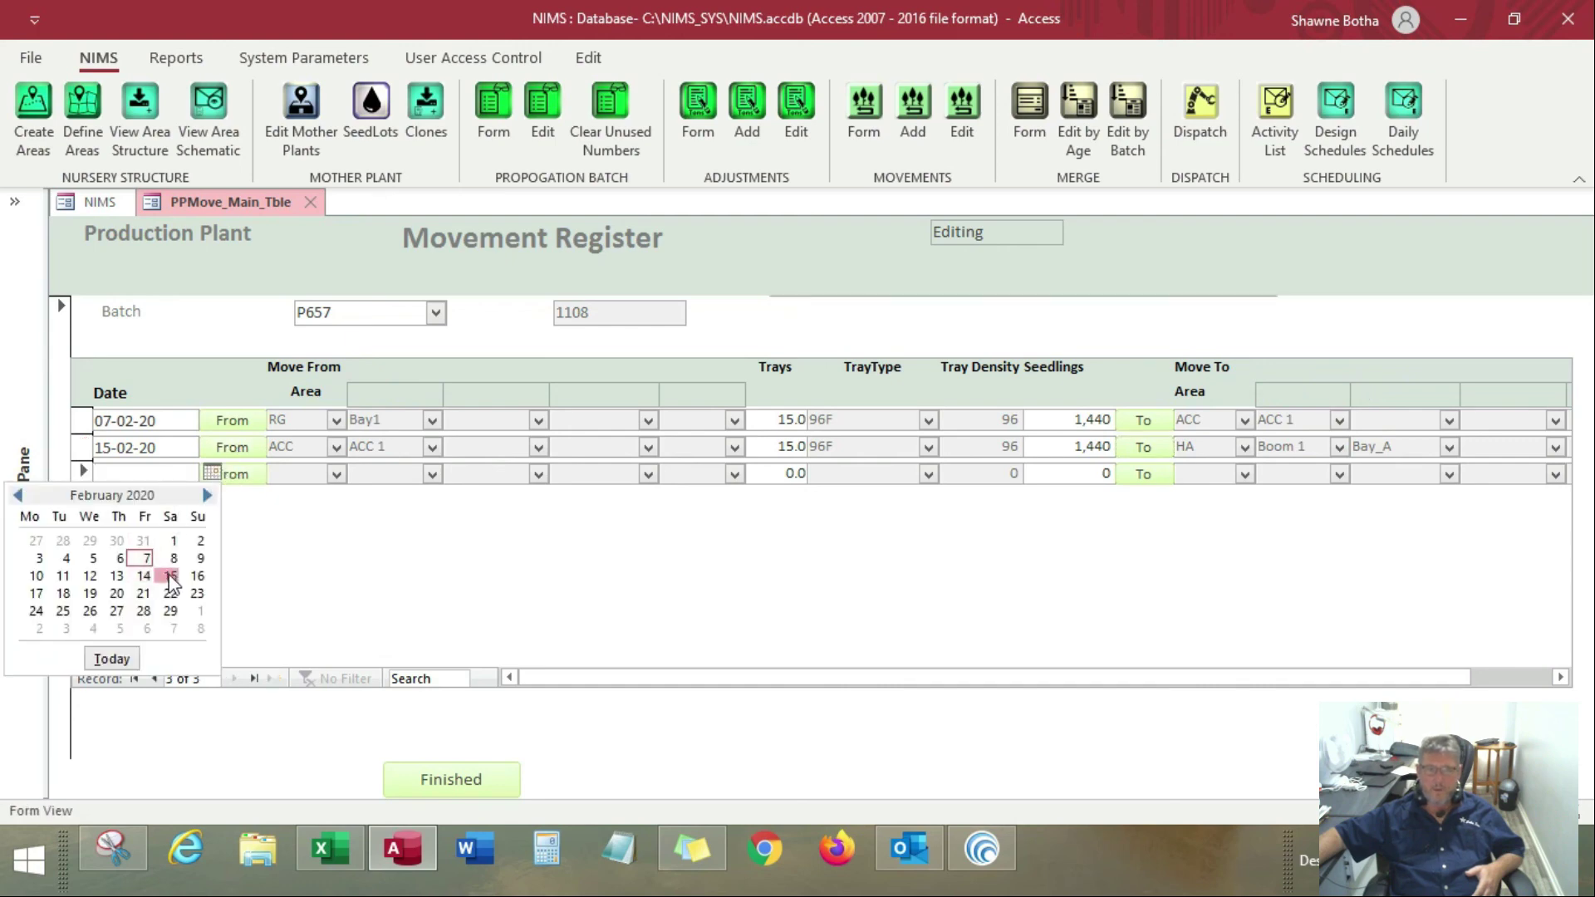
left_click(171, 576)
left_click(232, 475)
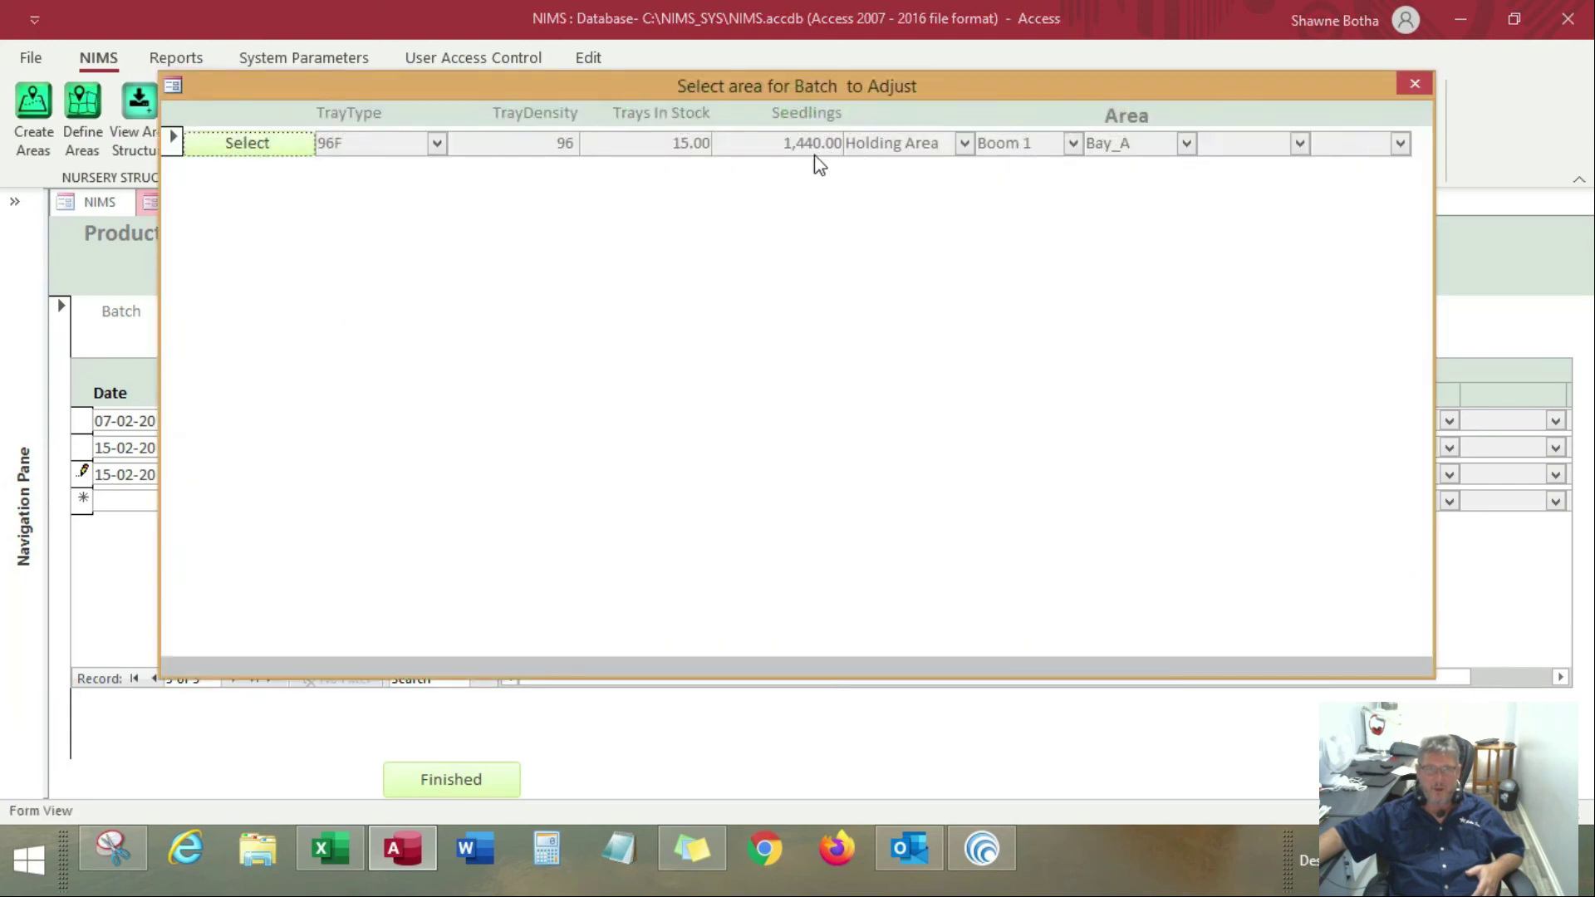
left_click(1408, 83)
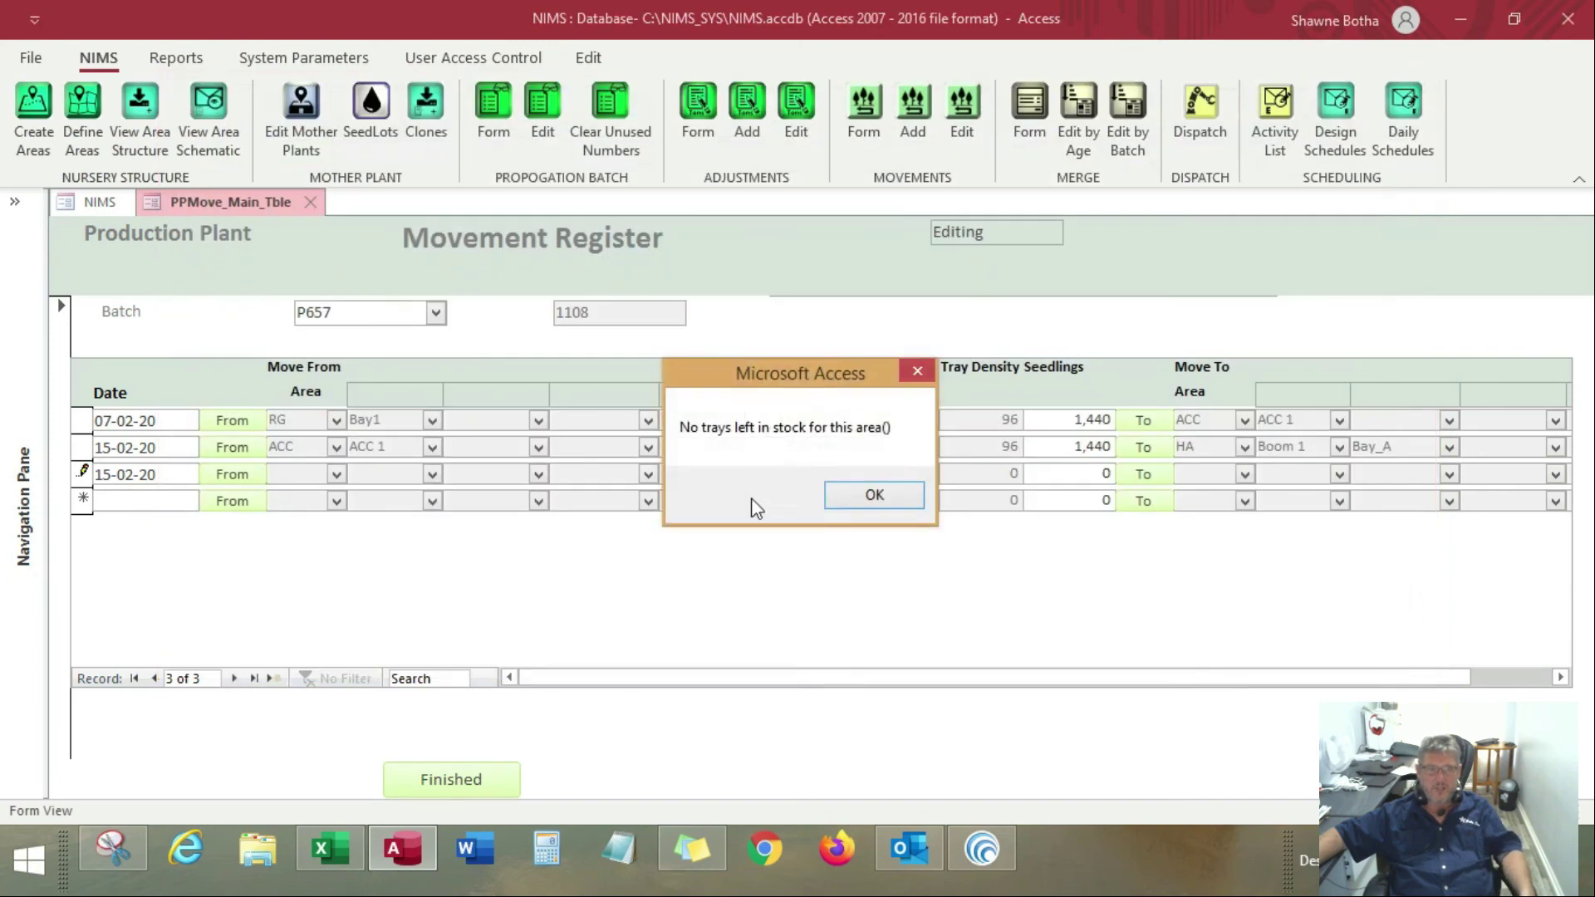
left_click(883, 506)
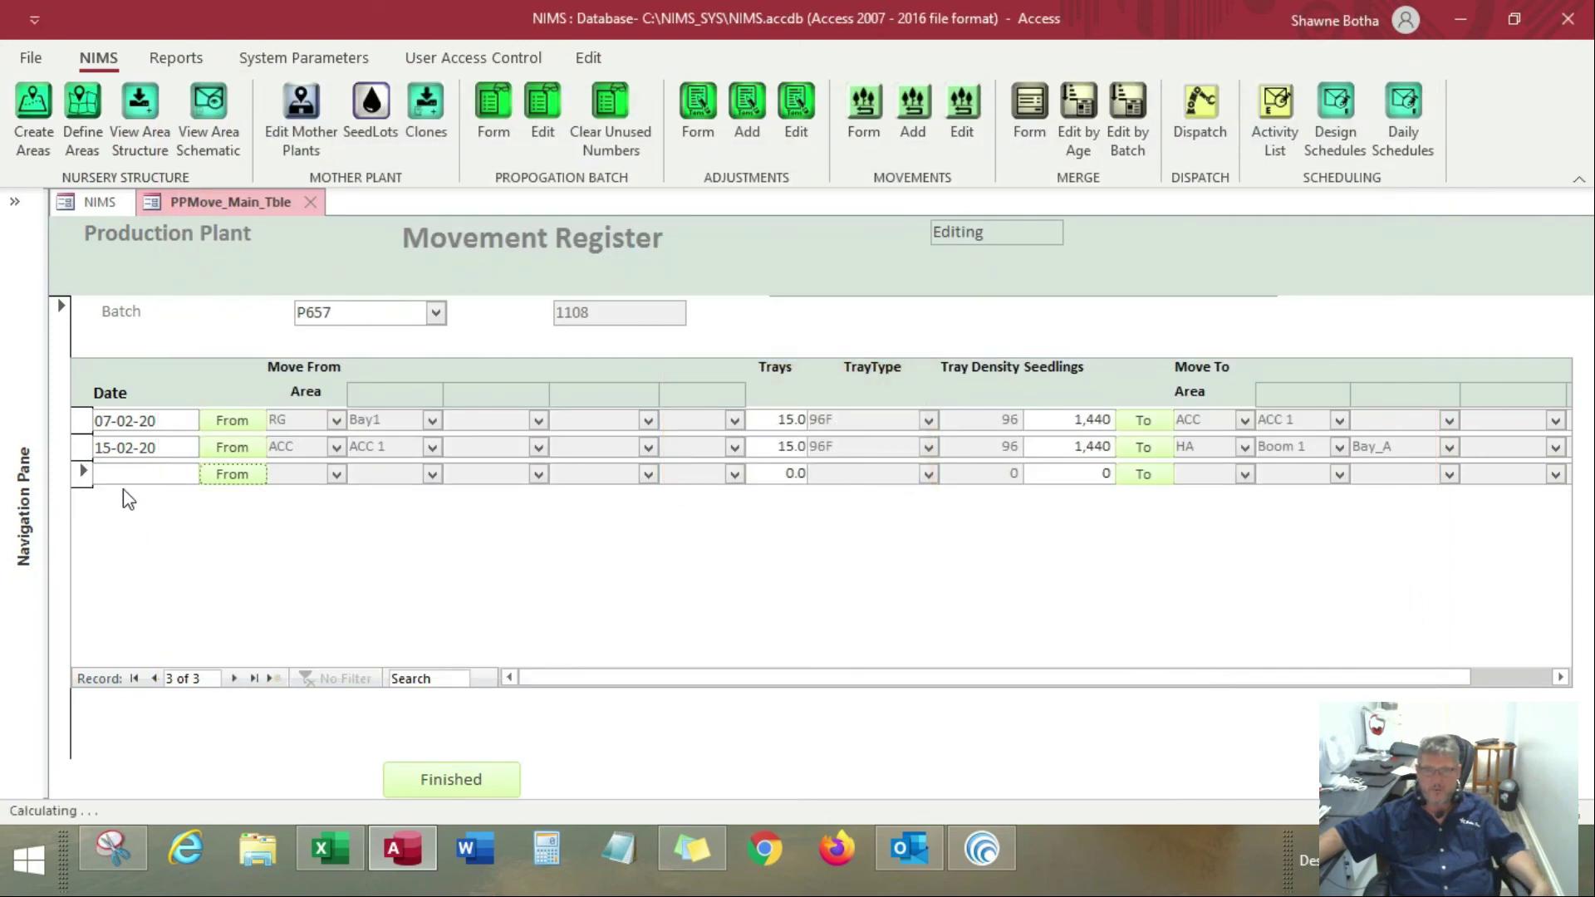